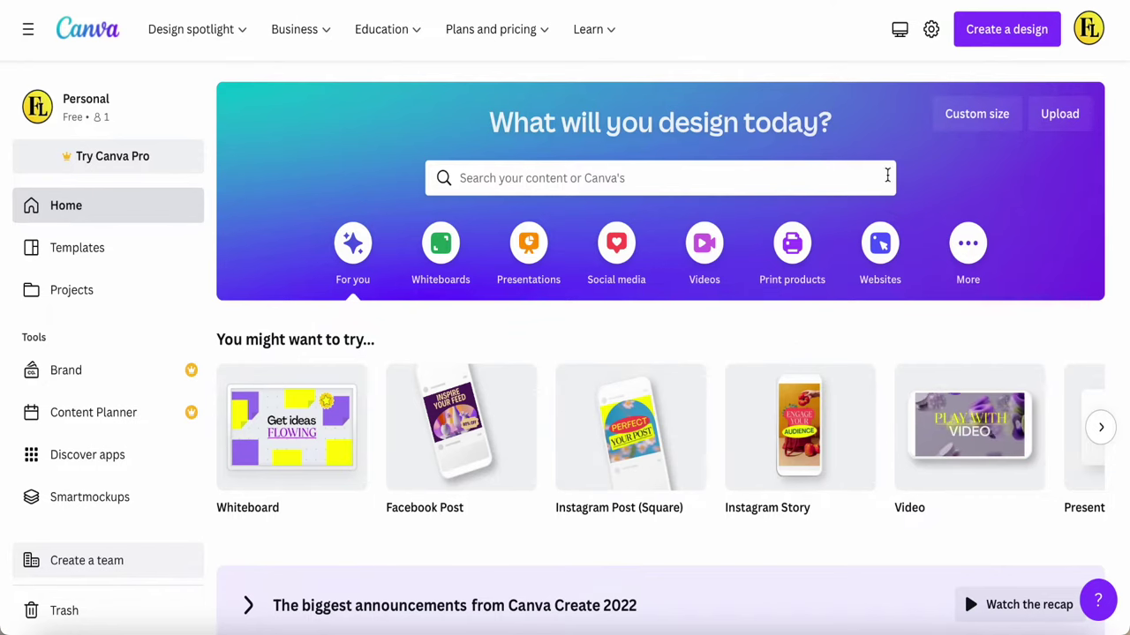
Browse the suggested design types, from Instagram posts and presentations through to A4 documents and infographics
{"action": "scroll", "coordinate": [787, 474], "scroll_direction": "right", "scroll_amount": 4}
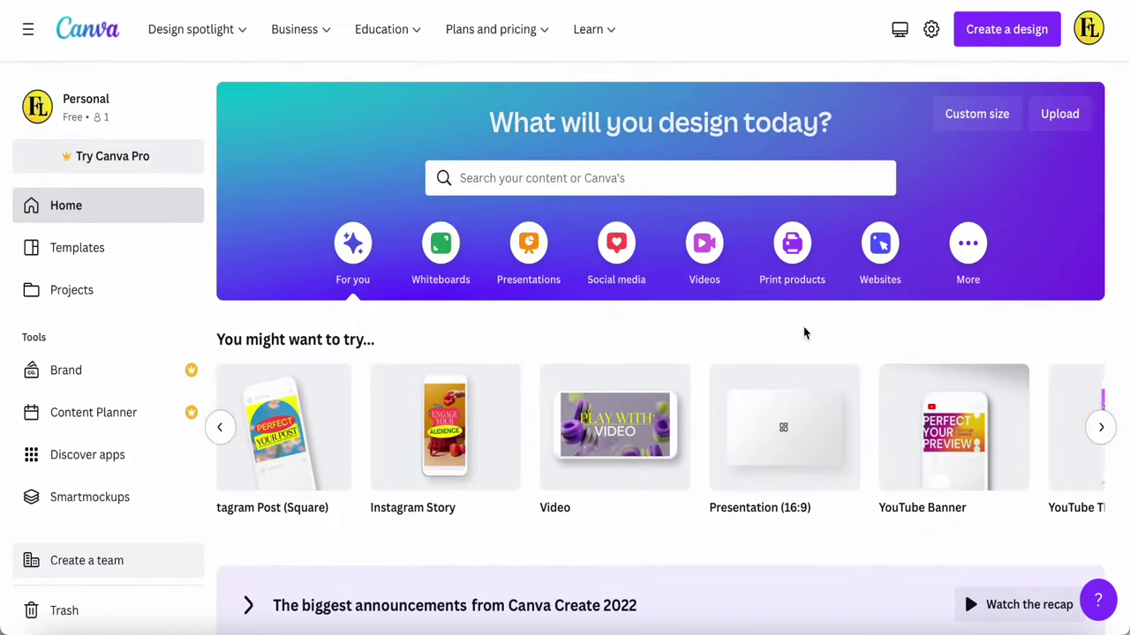
{"action": "scroll", "coordinate": [876, 430], "scroll_direction": "right", "scroll_amount": 6}
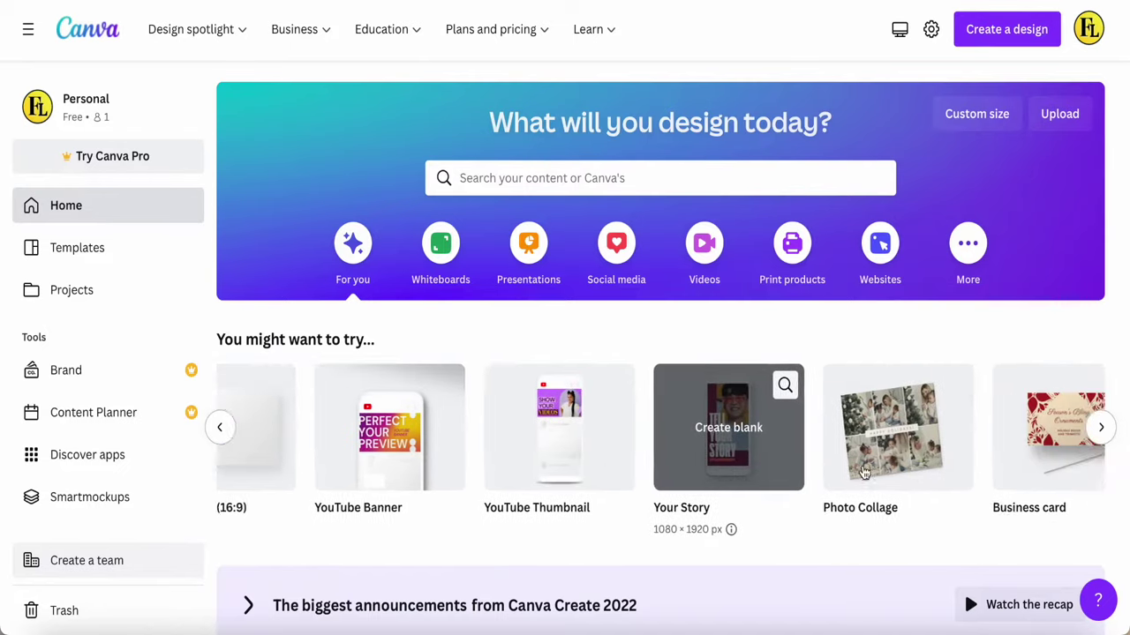
{"action": "scroll", "coordinate": [865, 474], "scroll_direction": "right", "scroll_amount": 6}
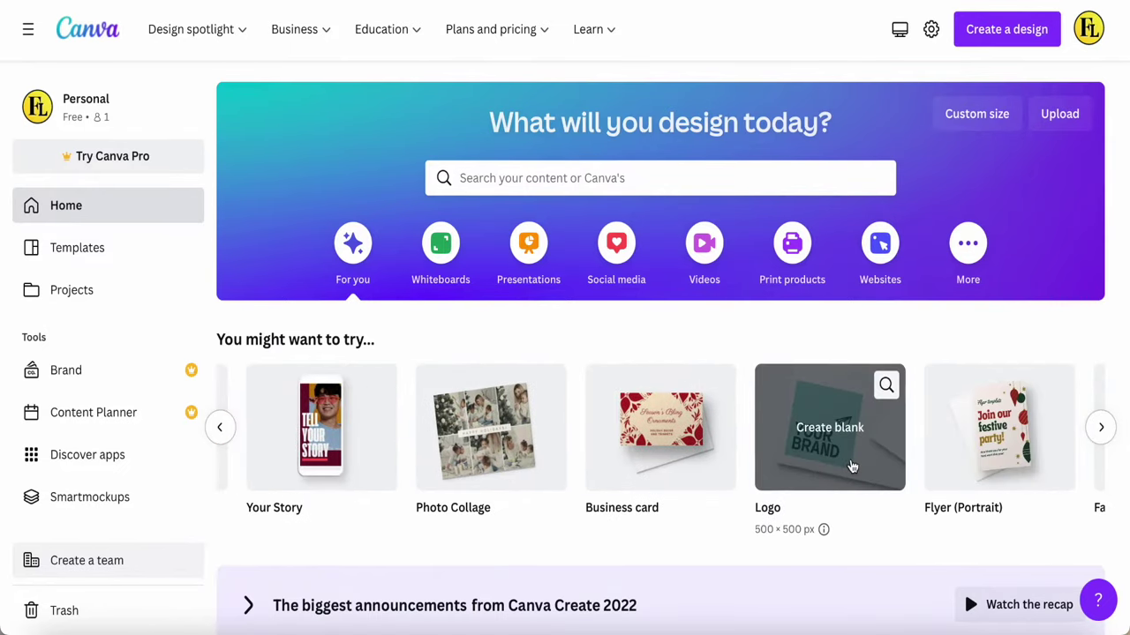
{"action": "scroll", "coordinate": [851, 466], "scroll_direction": "right", "scroll_amount": 3}
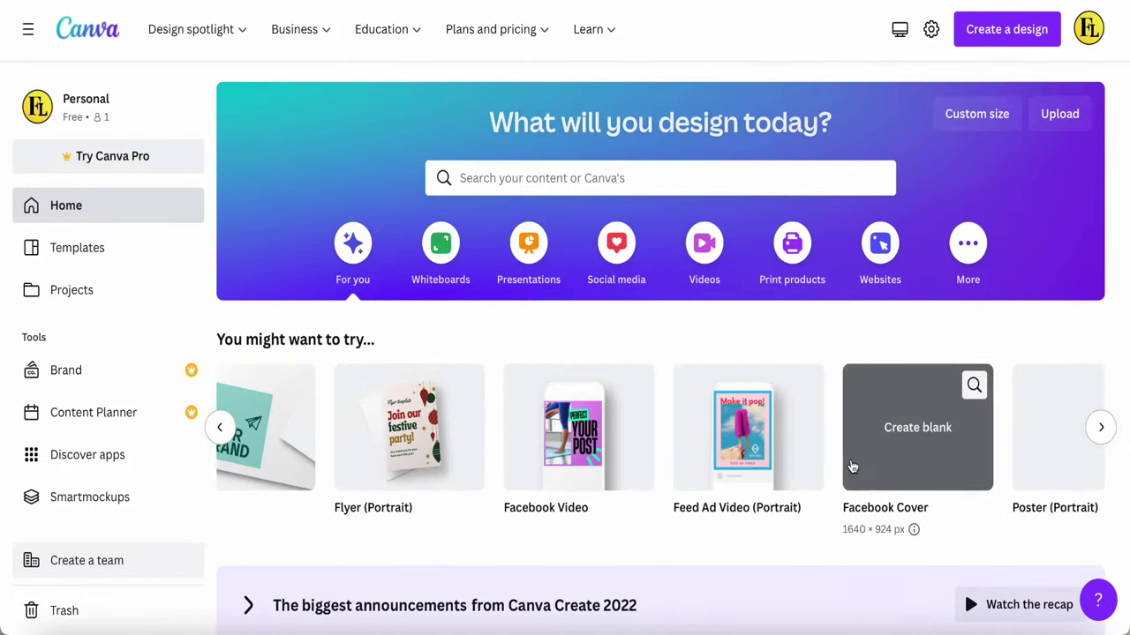
{"action": "scroll", "coordinate": [852, 466], "scroll_direction": "right", "scroll_amount": 6}
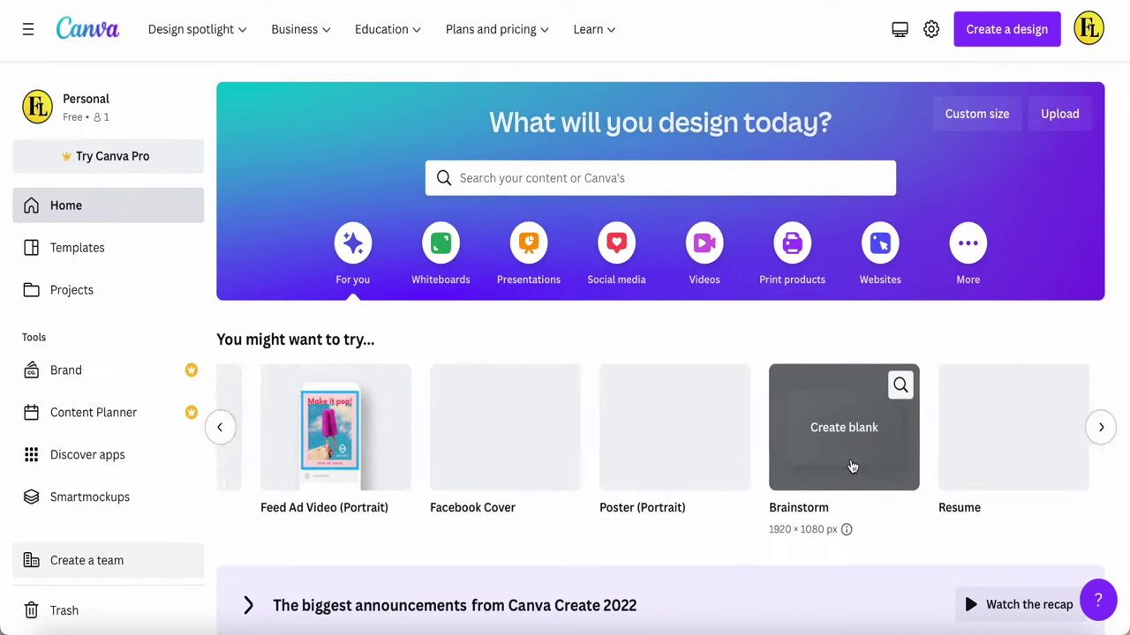
{"action": "scroll", "coordinate": [852, 466], "scroll_direction": "right", "scroll_amount": 6}
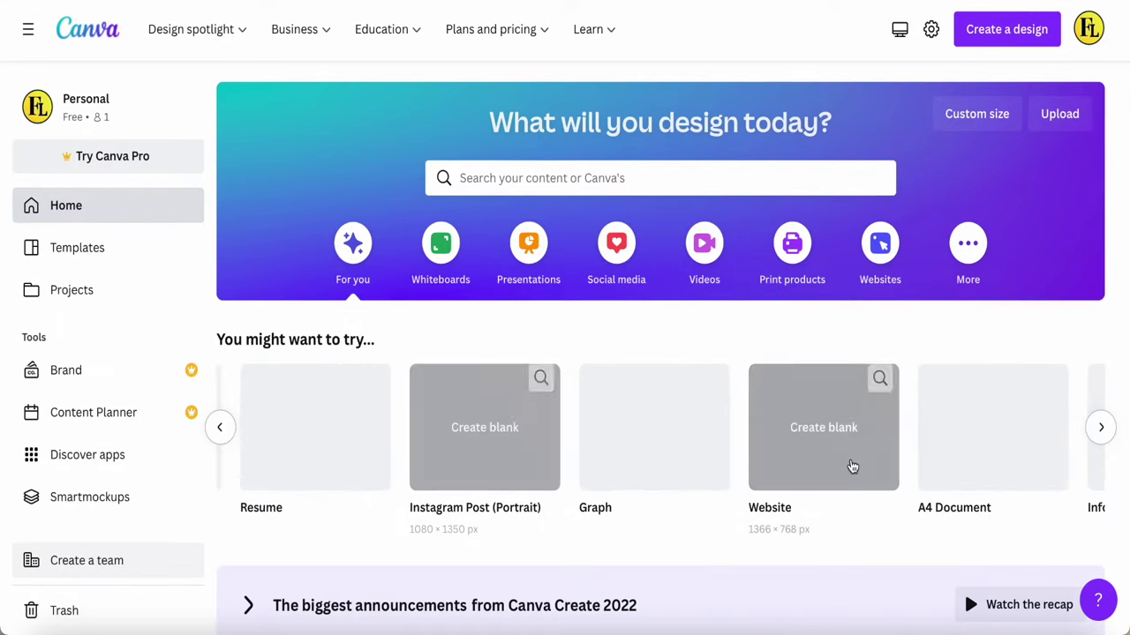
{"action": "scroll", "coordinate": [852, 466], "scroll_direction": "right", "scroll_amount": 2}
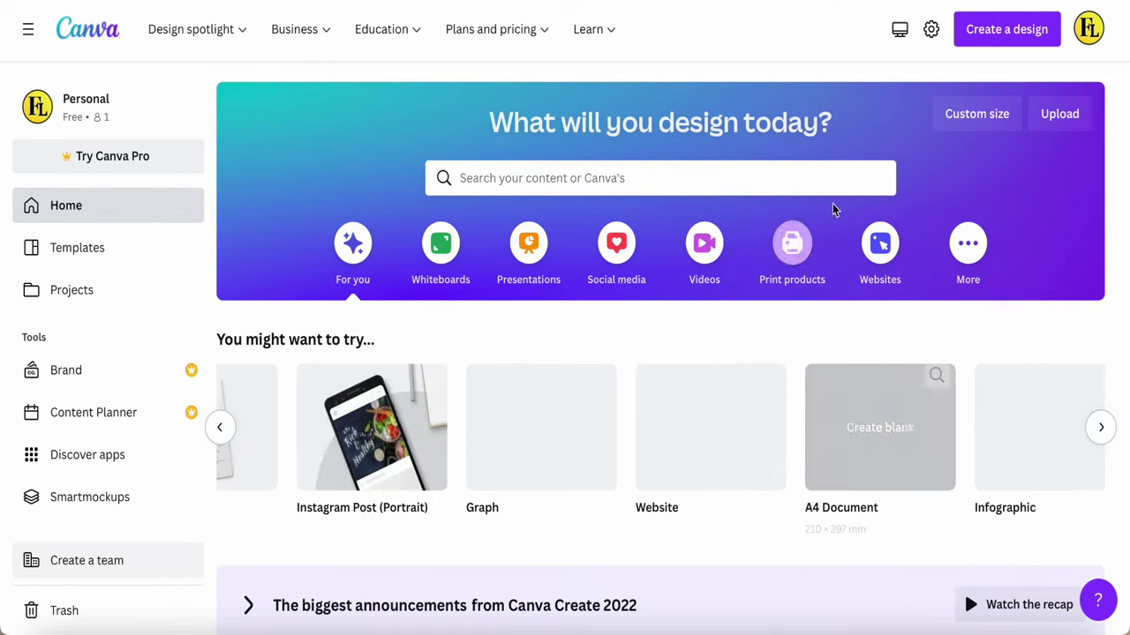
Open the custom size settings for a new design and set the width to 8.5 in
{"action": "left_click", "coordinate": [968, 117]}
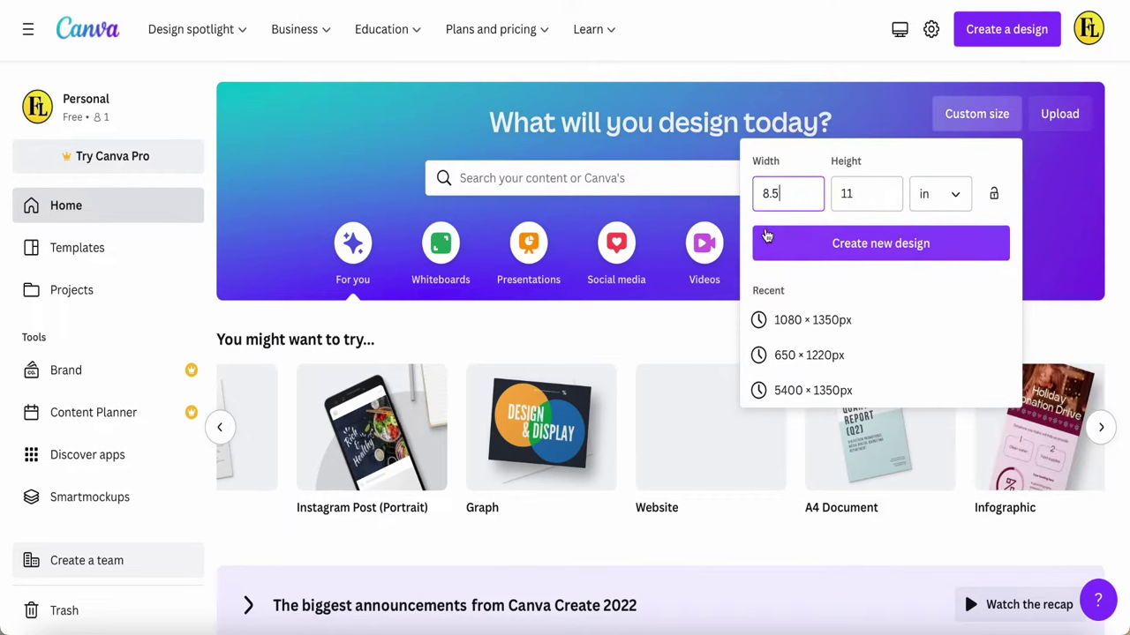
{"action": "key", "text": "BackSpace"}
{"action": "key", "text": "BackSpace"}
{"action": "key", "text": "BackSpace"}
{"action": "type", "text": "9.5"}
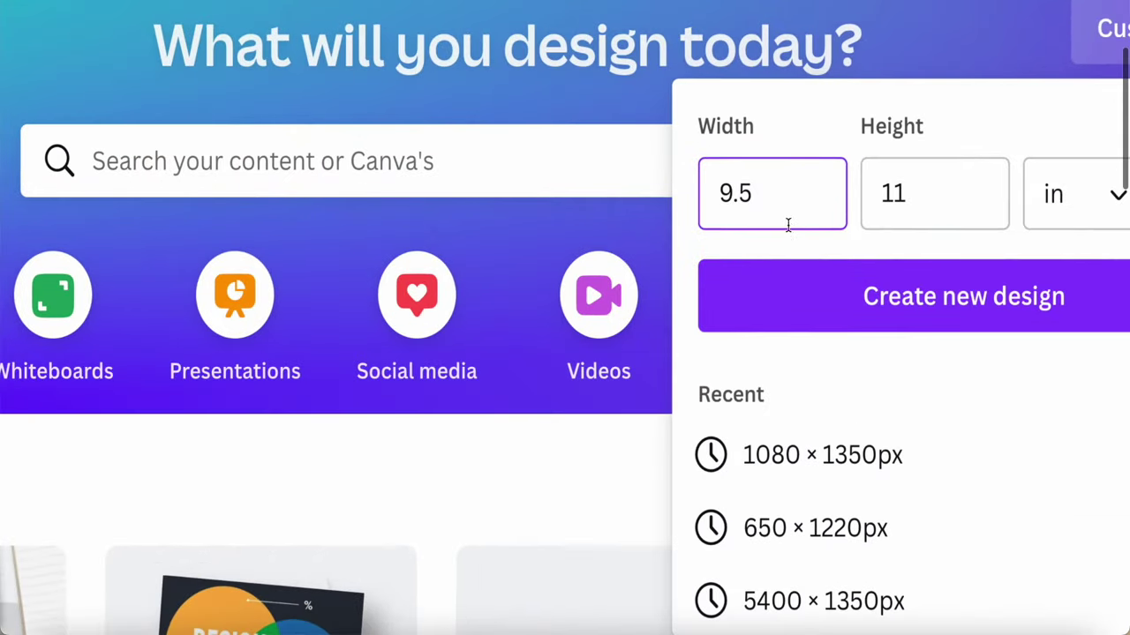
{"action": "key", "text": "BackSpace"}
{"action": "type", "text": "0"}
{"action": "key", "text": "End"}
{"action": "type", "text": "8"}
{"action": "key", "text": "BackSpace"}
{"action": "key", "text": "BackSpace"}
{"action": "key", "text": "BackSpace"}
{"action": "key", "text": "BackSpace"}
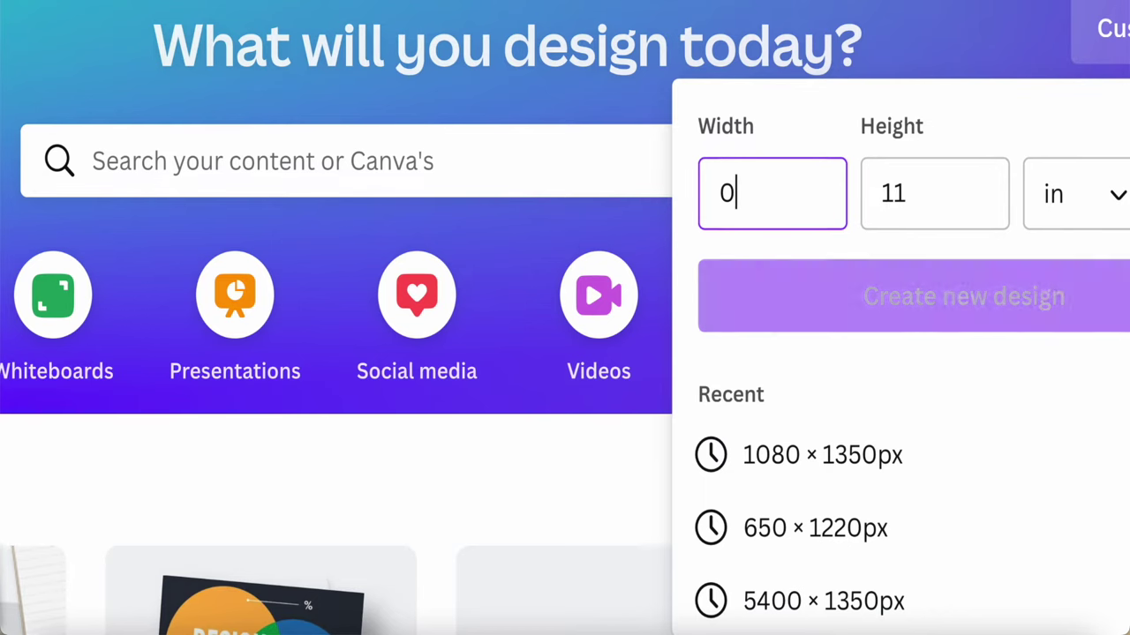
{"action": "type", "text": "8.5"}
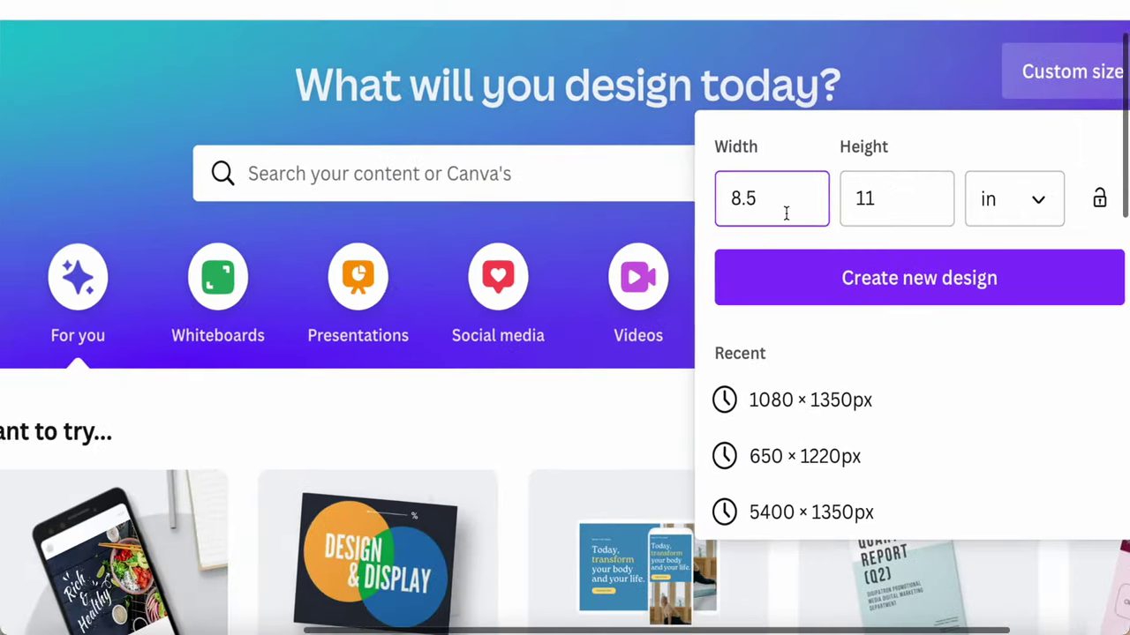
Try a width of 21.5 for the custom design and check the available measurement units, keeping inches
{"action": "key", "text": "BackSpace"}
{"action": "key", "text": "BackSpace"}
{"action": "key", "text": "BackSpace"}
{"action": "type", "text": "21.5"}
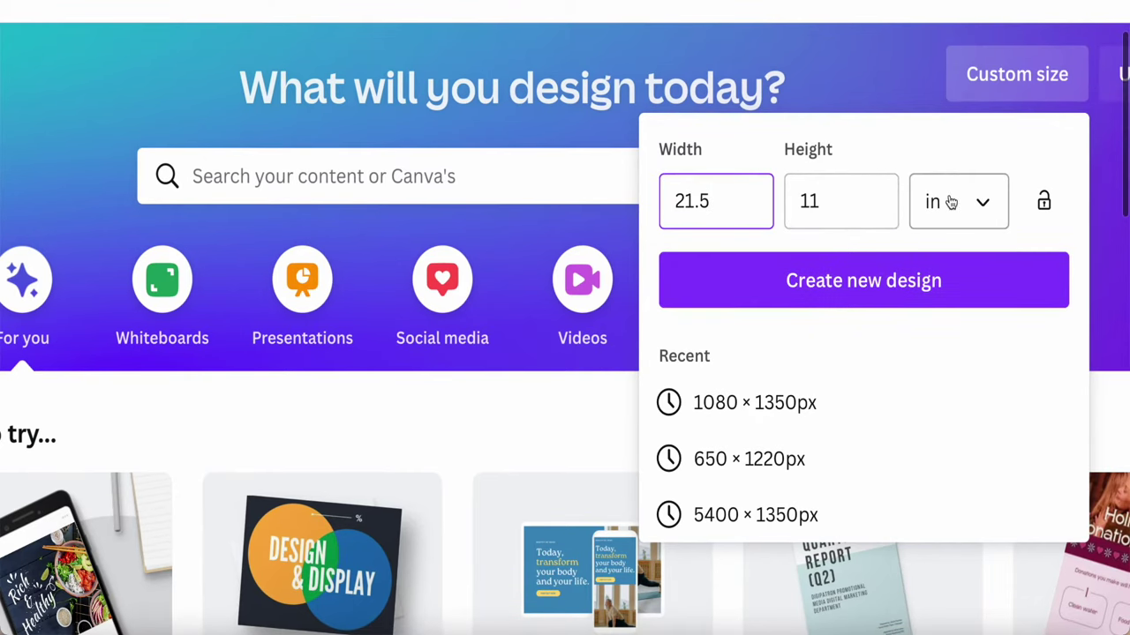
{"action": "left_click", "coordinate": [983, 218]}
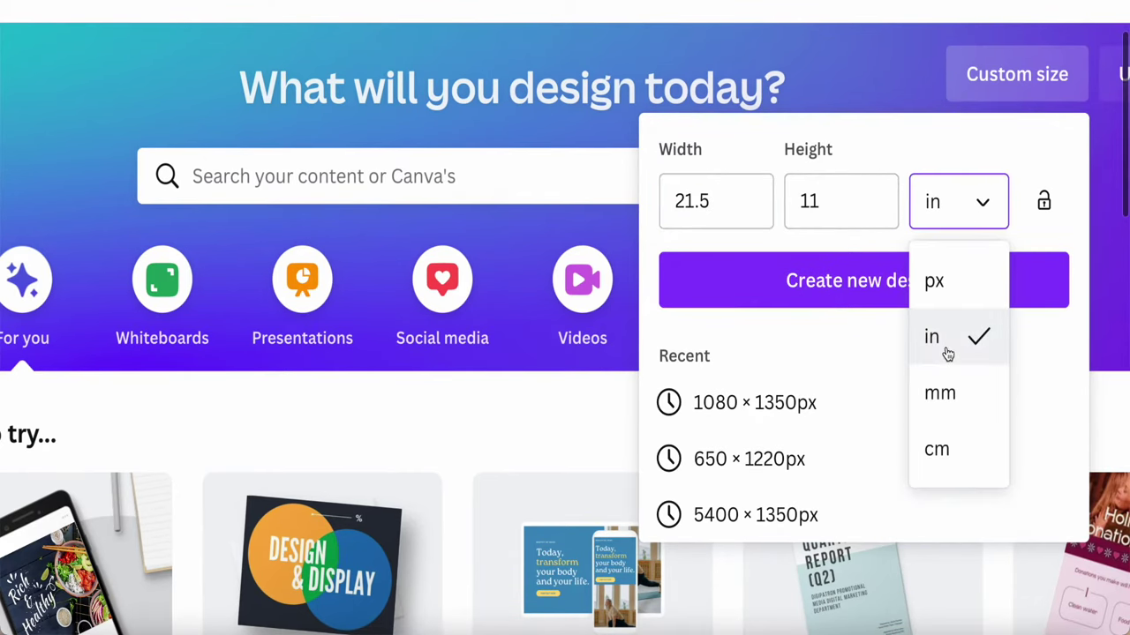
{"action": "left_click", "coordinate": [960, 212]}
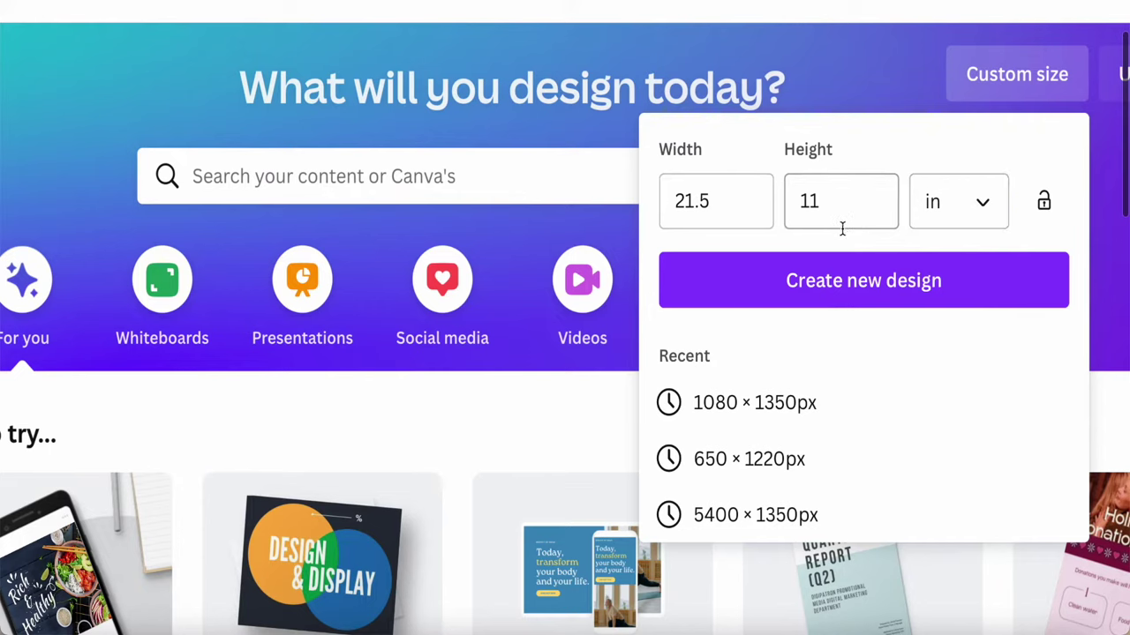
Set the custom width to 8.5 in and create the new 8.5 × 11 in design
{"action": "left_click_drag", "start_coordinate": [704, 201], "coordinate": [653, 198]}
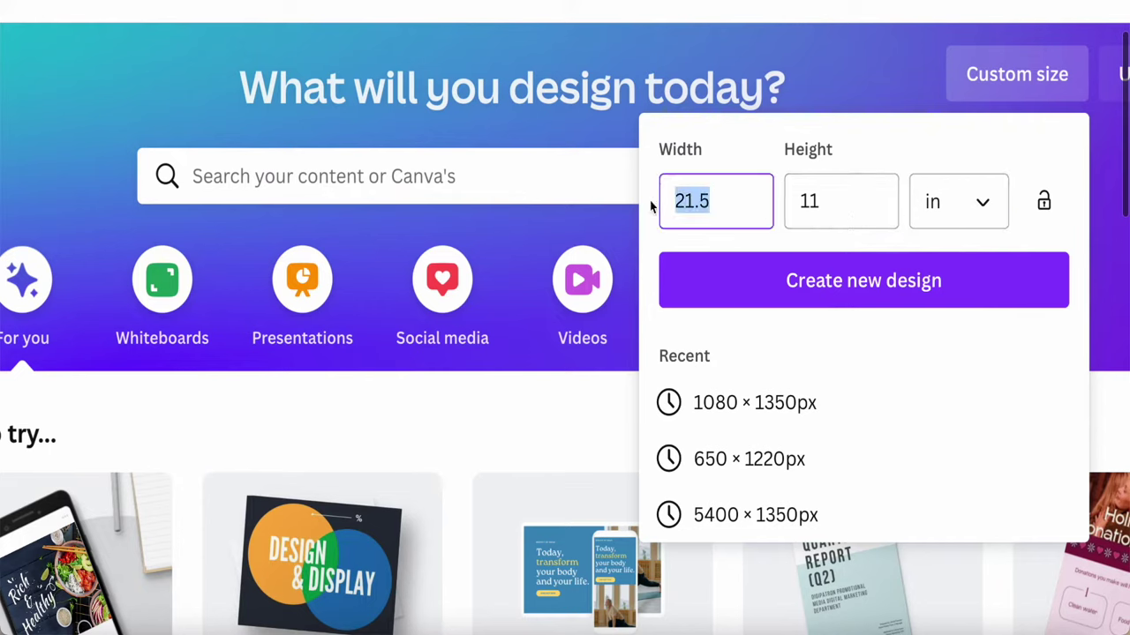
{"action": "type", "text": "8.5"}
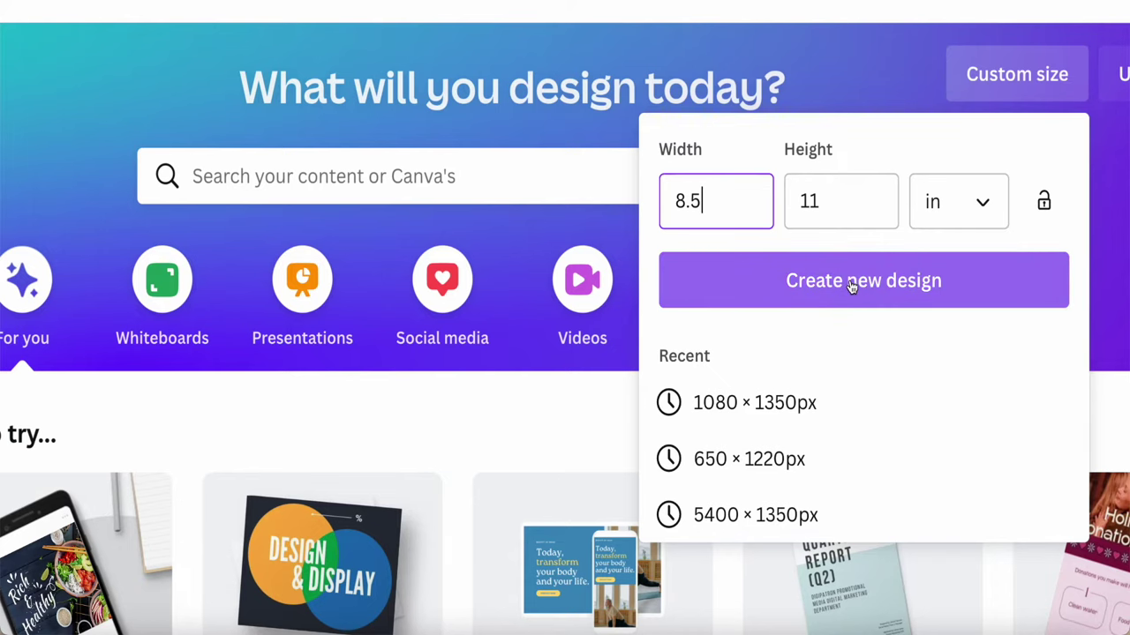
{"action": "left_click", "coordinate": [896, 283]}
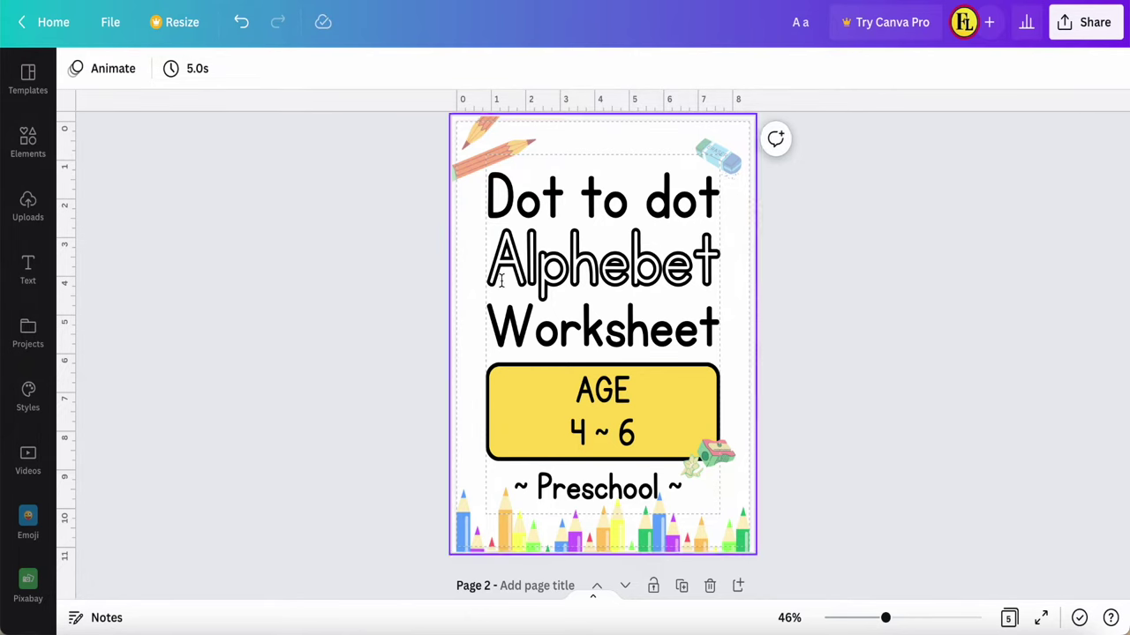
Review the worksheet design's custom size, and inspect the pencil, eraser and title text elements on the cover page
{"action": "left_click", "coordinate": [181, 24]}
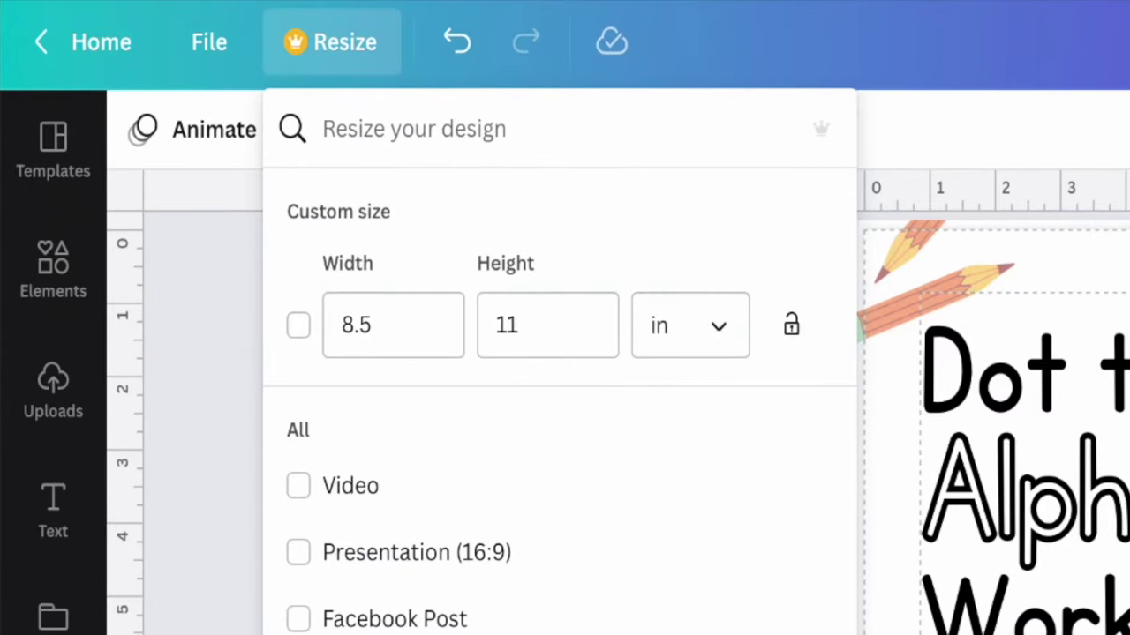
{"action": "left_click", "coordinate": [1129, 613]}
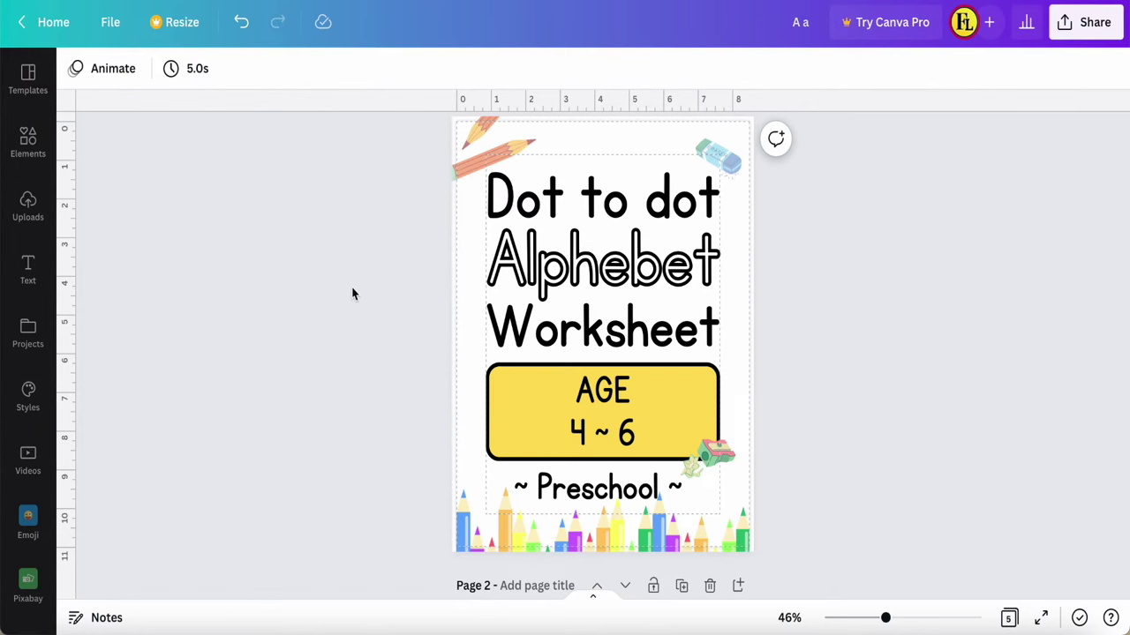
{"action": "left_click", "coordinate": [475, 168]}
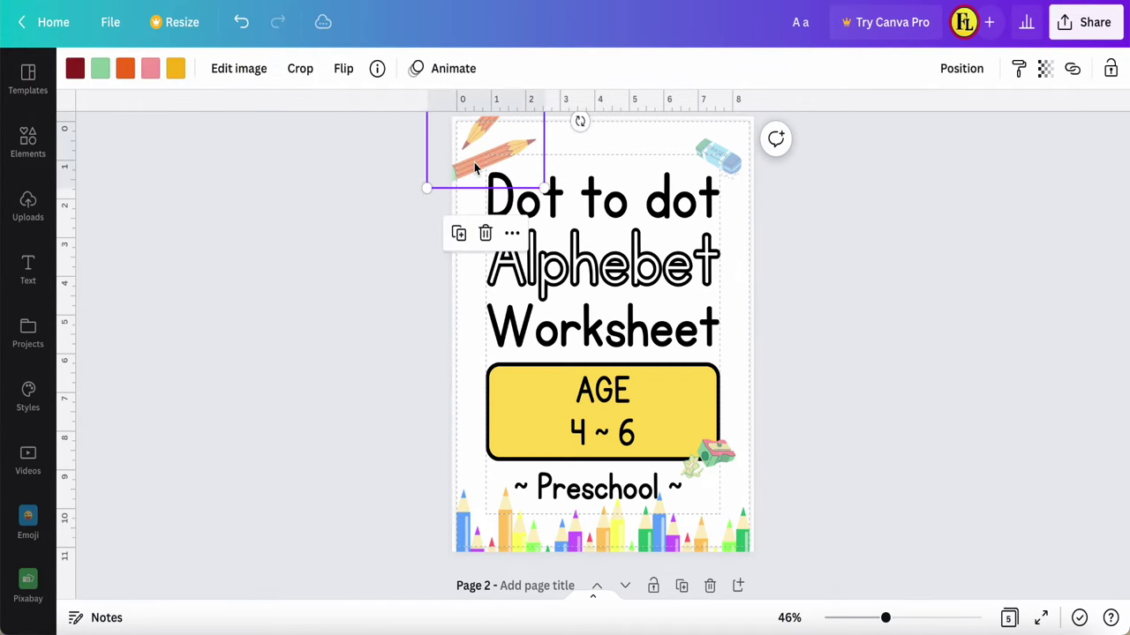
{"action": "left_click", "coordinate": [720, 159]}
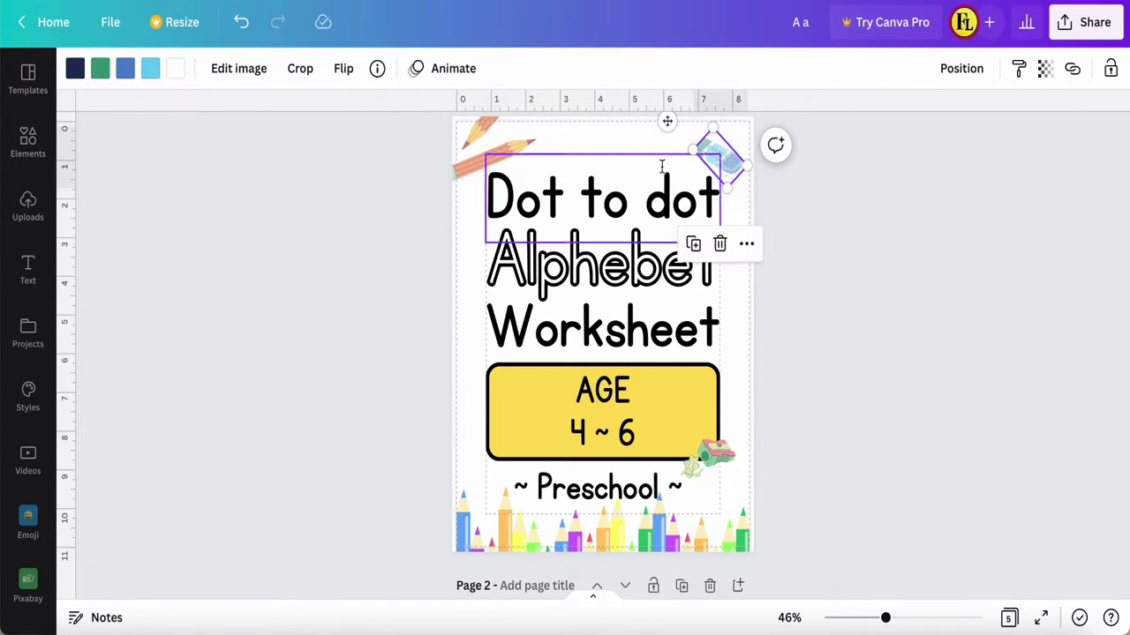
{"action": "left_click", "coordinate": [554, 217]}
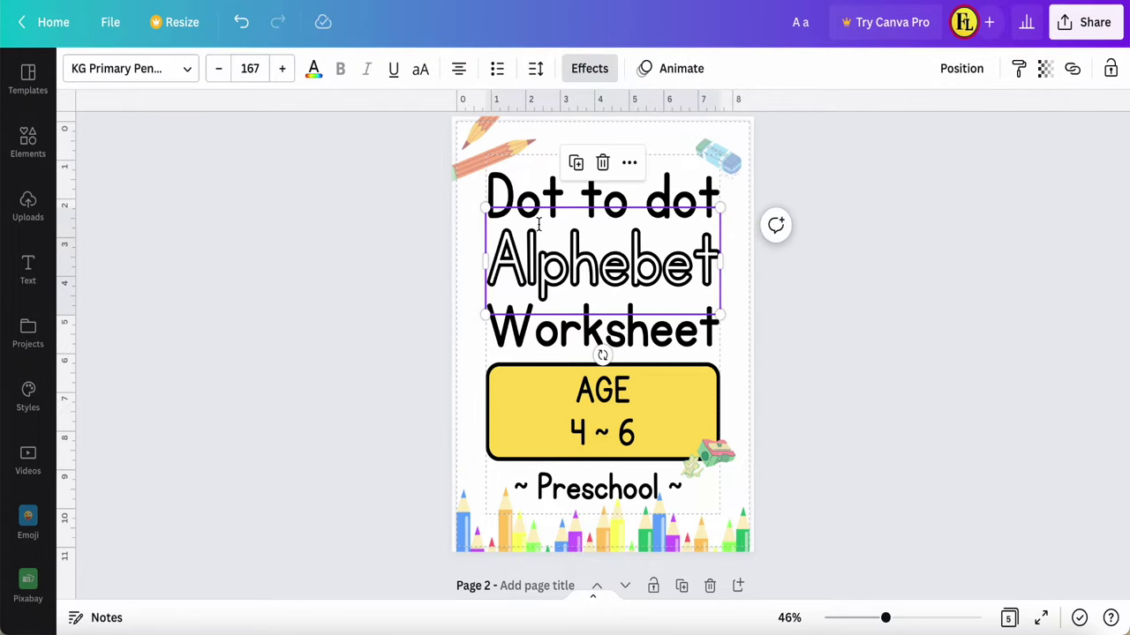
{"action": "scroll", "coordinate": [565, 439], "scroll_direction": "down", "scroll_amount": 1}
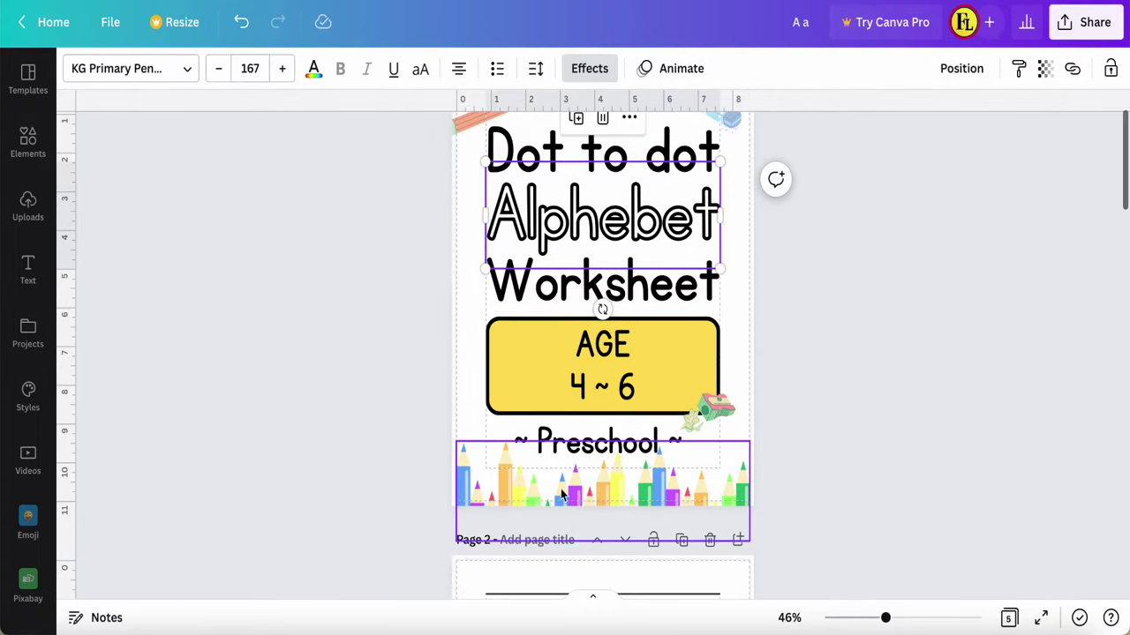
{"action": "left_click", "coordinate": [477, 457]}
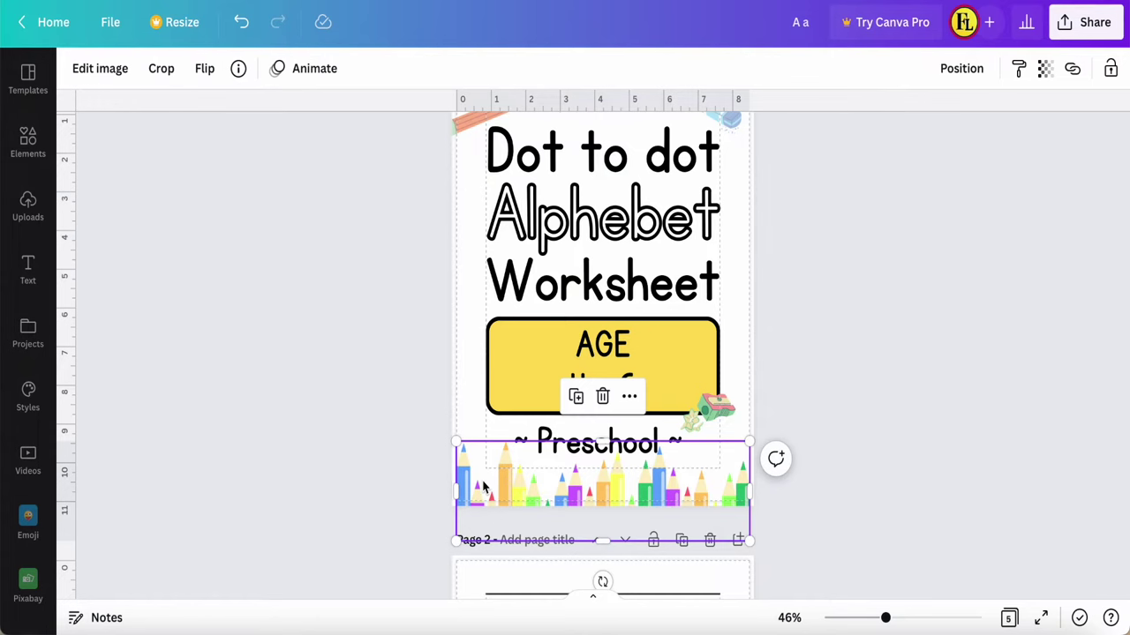
{"action": "scroll", "coordinate": [464, 411], "scroll_direction": "up", "scroll_amount": 2}
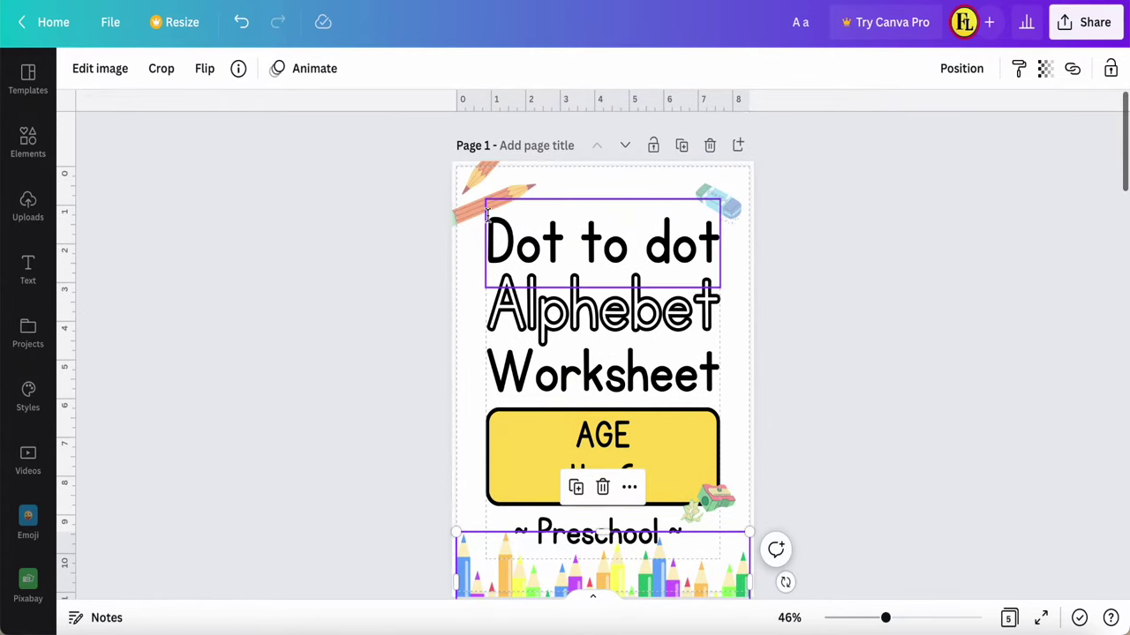
{"action": "left_click", "coordinate": [489, 201]}
{"action": "left_click", "coordinate": [416, 327]}
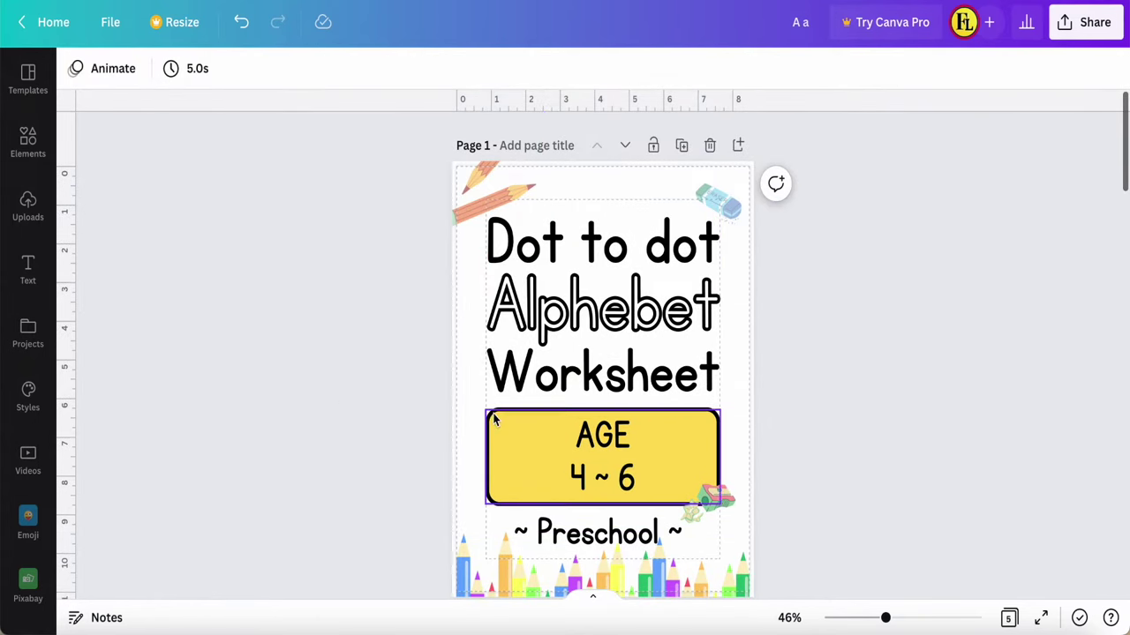
Look through the Contents page and the Aa, Bb and Cc letter-tracing pages to the end of the document
{"action": "scroll", "coordinate": [391, 428], "scroll_direction": "down", "scroll_amount": 4}
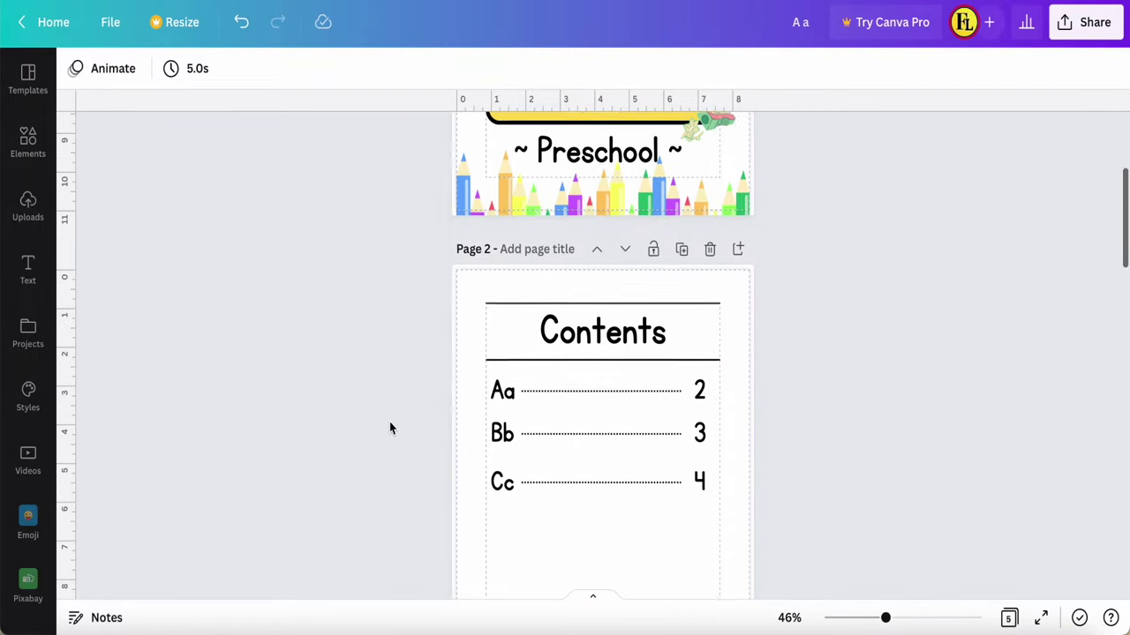
{"action": "scroll", "coordinate": [391, 428], "scroll_direction": "down", "scroll_amount": 1}
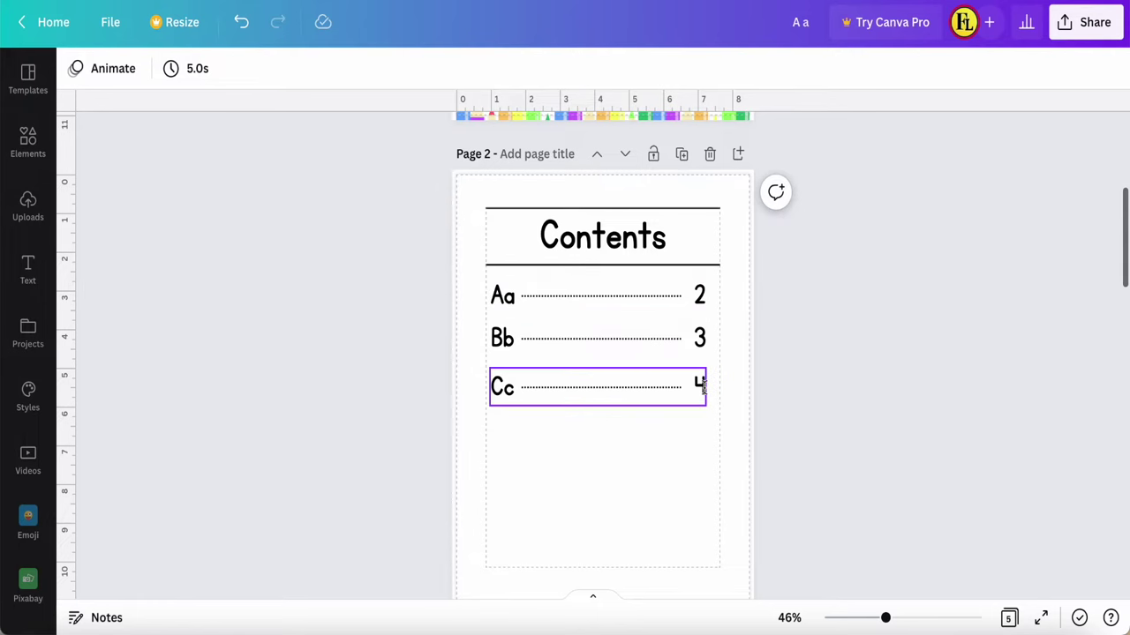
{"action": "scroll", "coordinate": [704, 386], "scroll_direction": "down", "scroll_amount": 2}
{"action": "scroll", "coordinate": [641, 380], "scroll_direction": "down", "scroll_amount": 8}
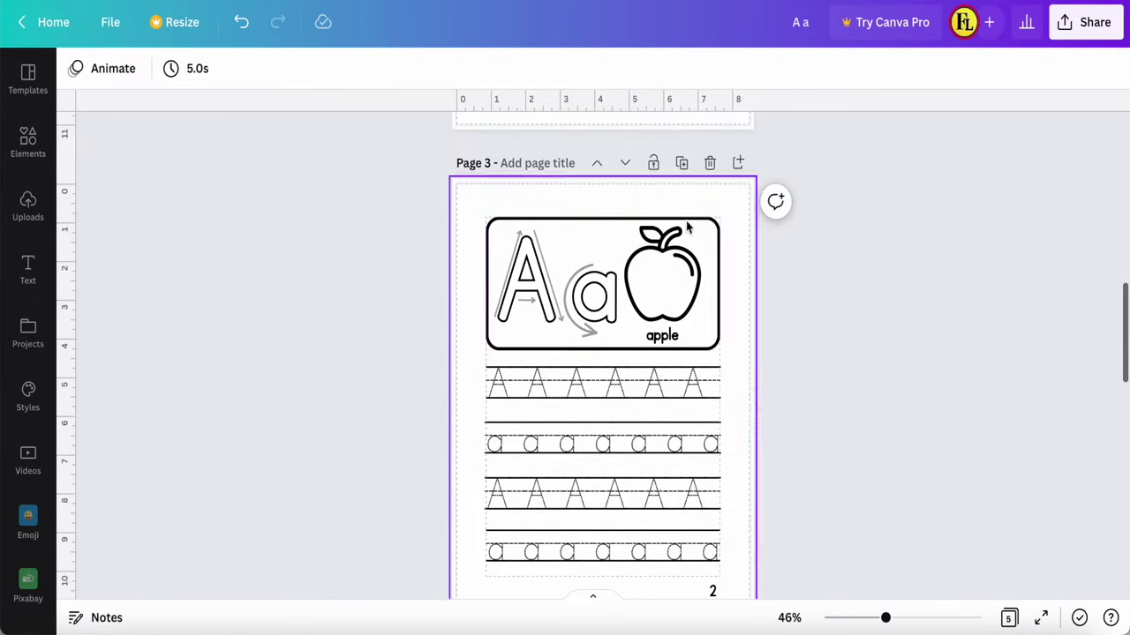
{"action": "scroll", "coordinate": [367, 501], "scroll_direction": "down", "scroll_amount": 1}
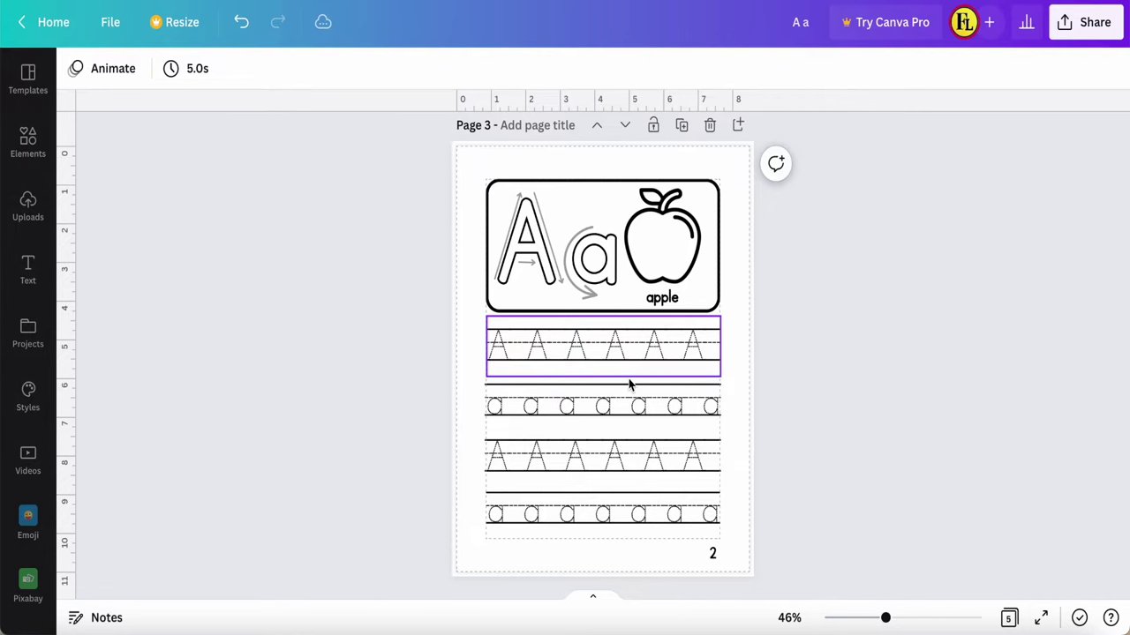
{"action": "scroll", "coordinate": [629, 384], "scroll_direction": "down", "scroll_amount": 5}
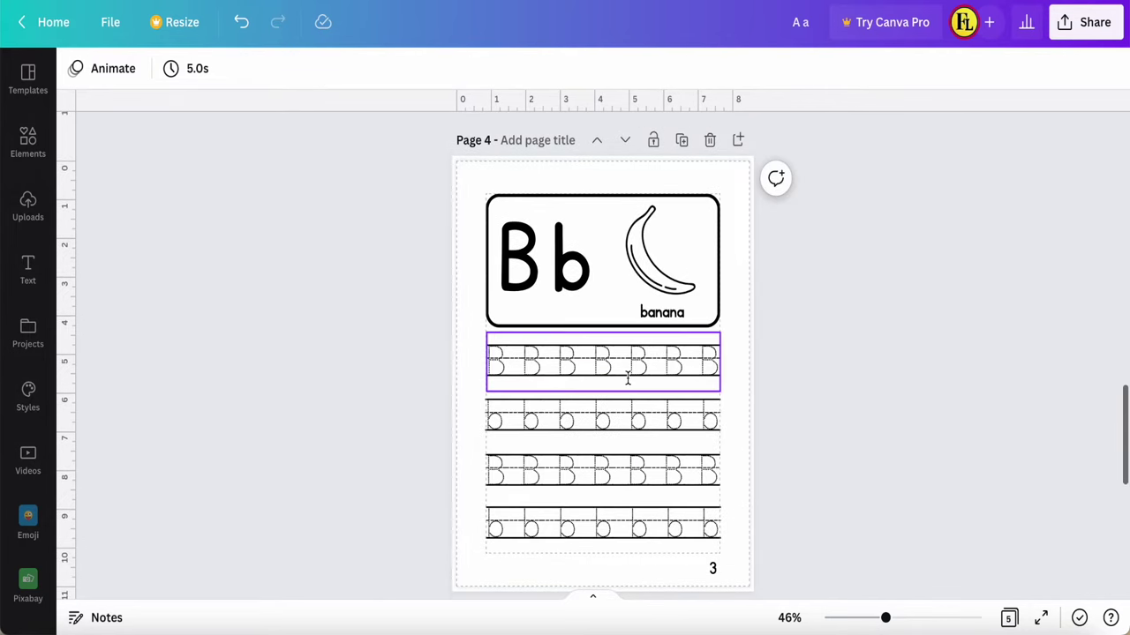
{"action": "scroll", "coordinate": [628, 380], "scroll_direction": "down", "scroll_amount": 5}
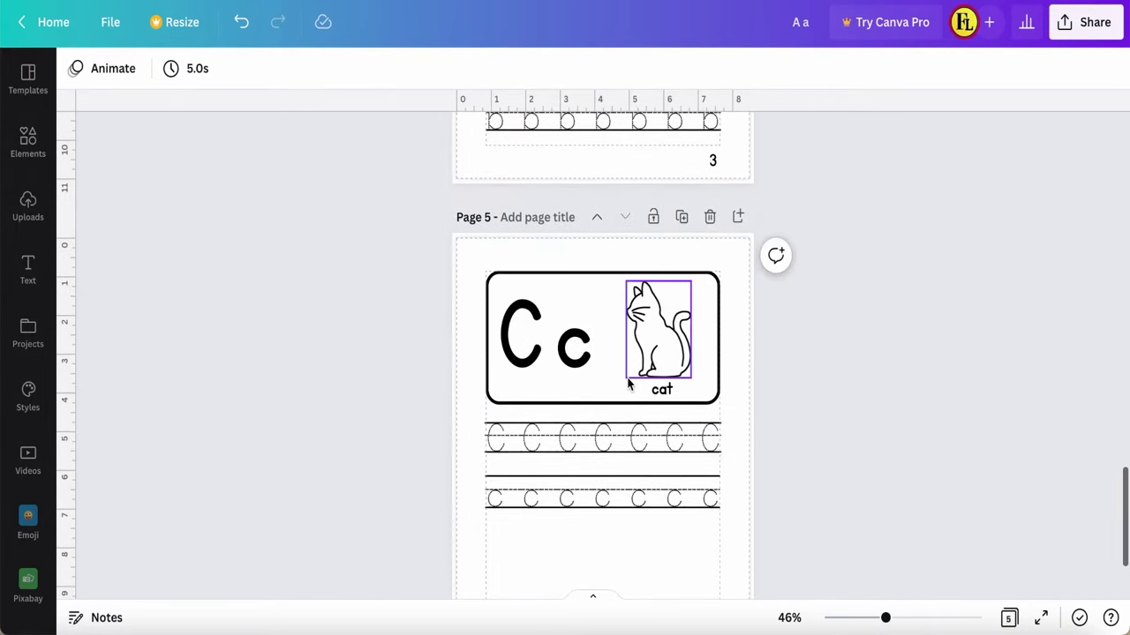
{"action": "scroll", "coordinate": [629, 383], "scroll_direction": "down", "scroll_amount": 3}
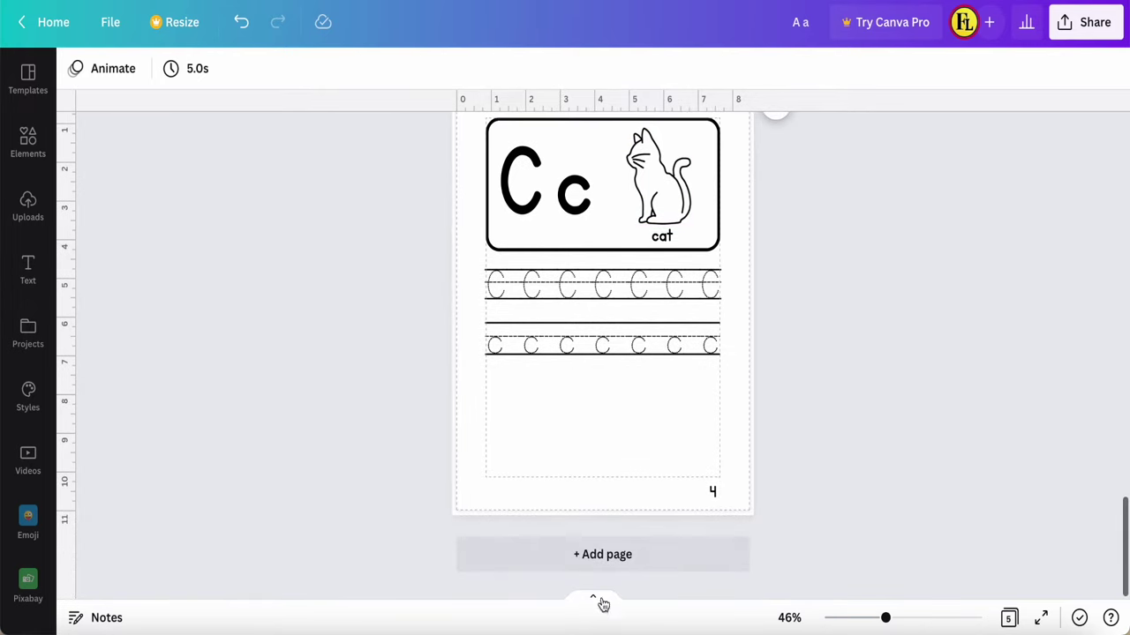
Add a blank page after the Cc page and check that rulers, margins and print bleed are shown
{"action": "left_click", "coordinate": [606, 554]}
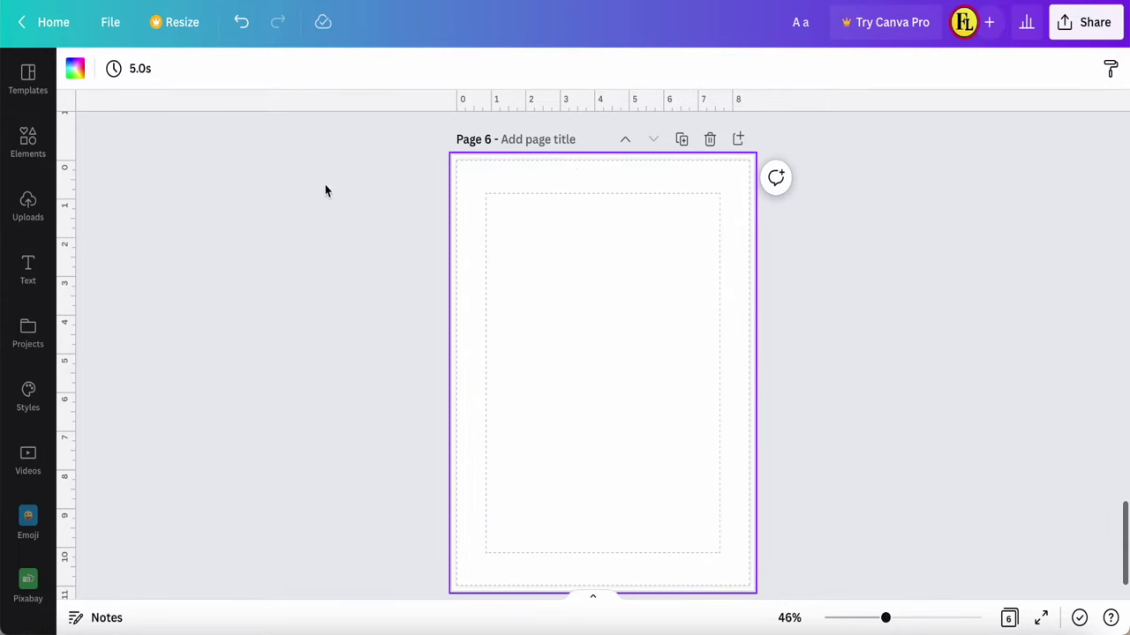
{"action": "left_click", "coordinate": [108, 25]}
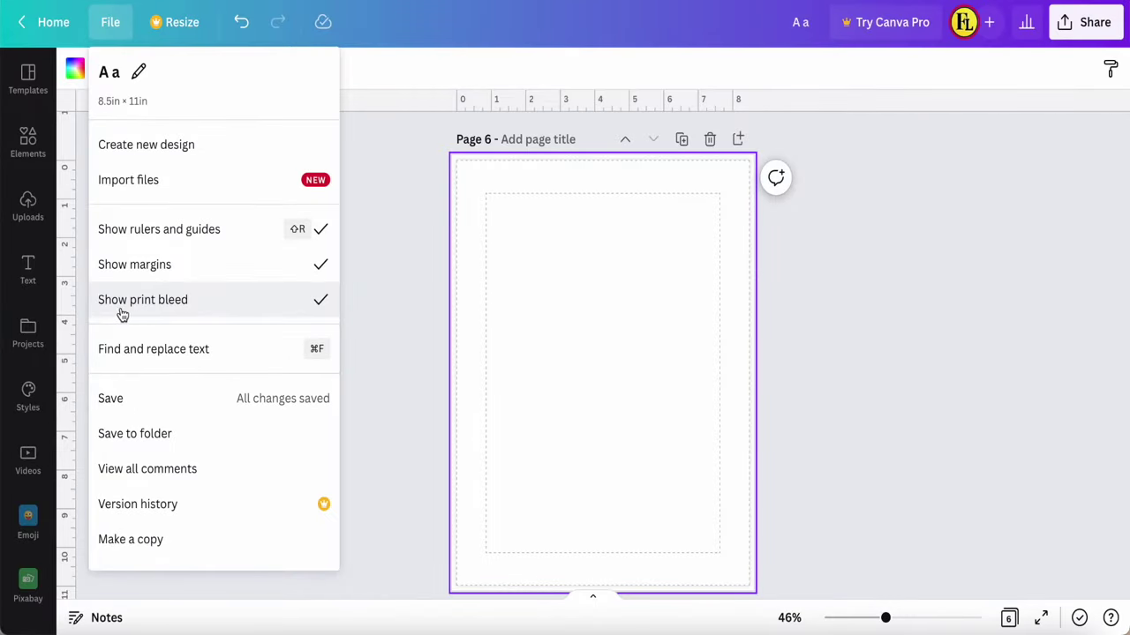
{"action": "left_click", "coordinate": [498, 371]}
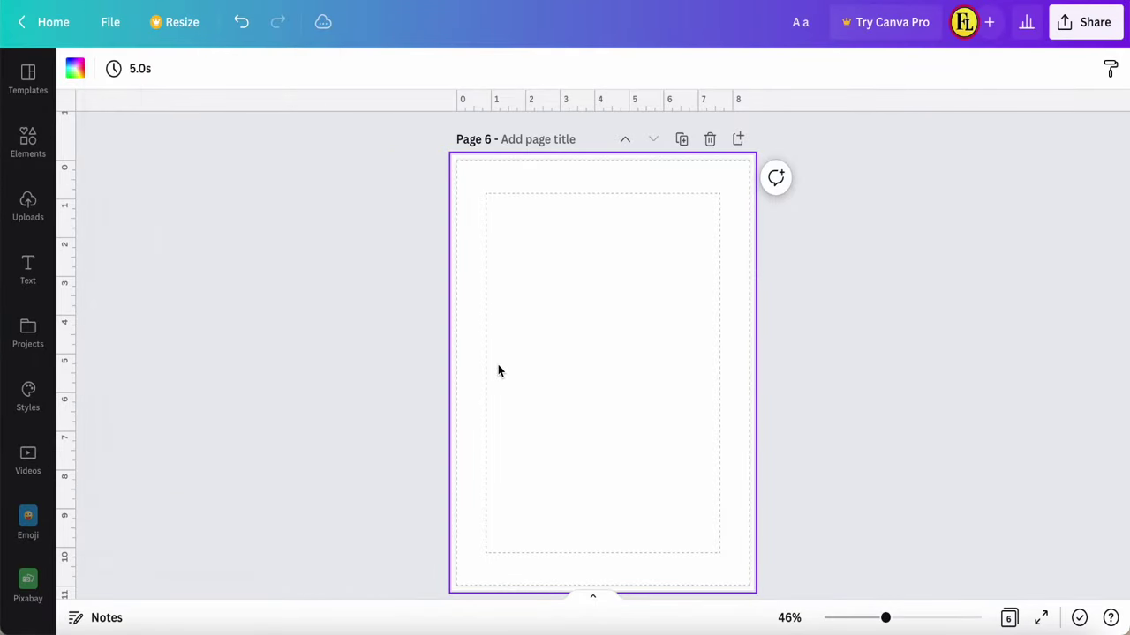
Browse the full Lines & Shapes collection and insert a rounded square on page 6
{"action": "left_click", "coordinate": [27, 146]}
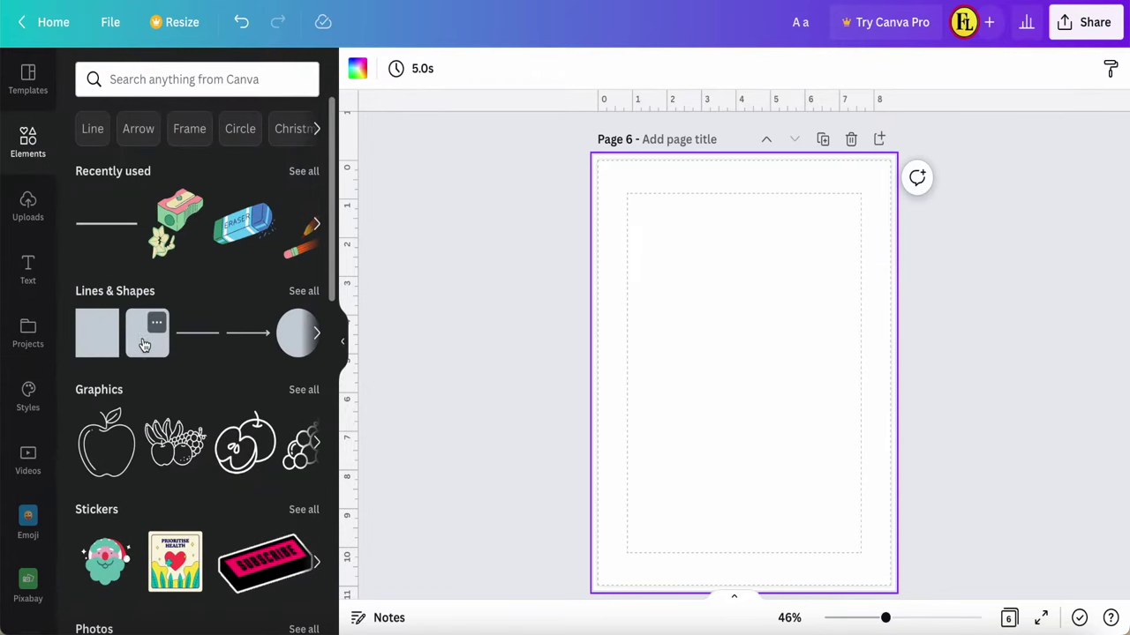
{"action": "left_click_drag", "start_coordinate": [146, 347], "coordinate": [291, 297]}
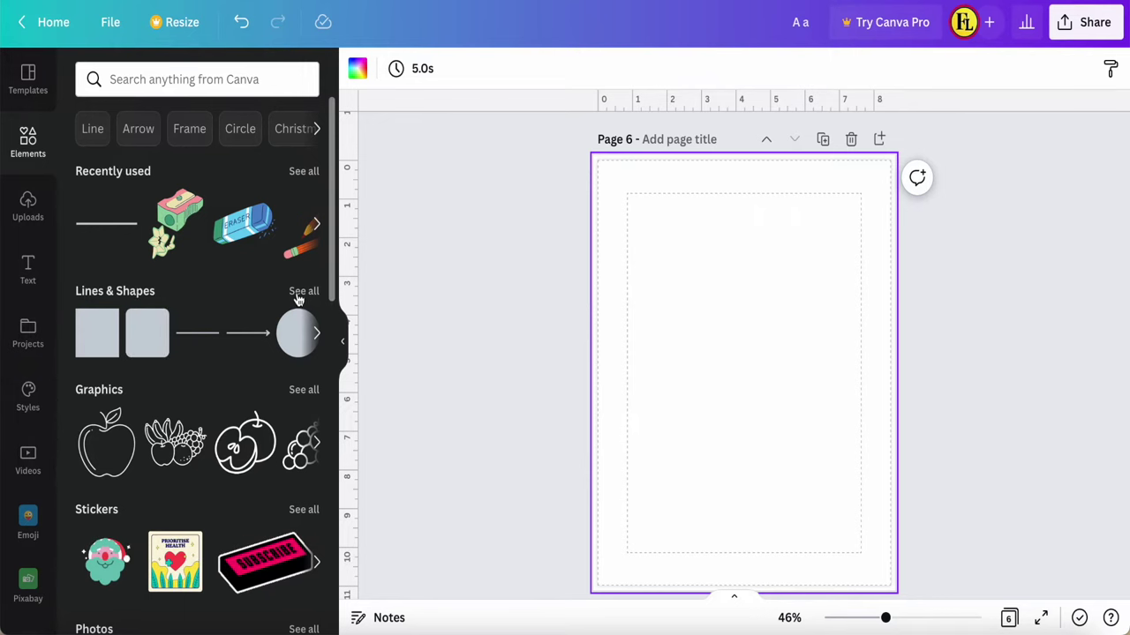
{"action": "left_click", "coordinate": [299, 295]}
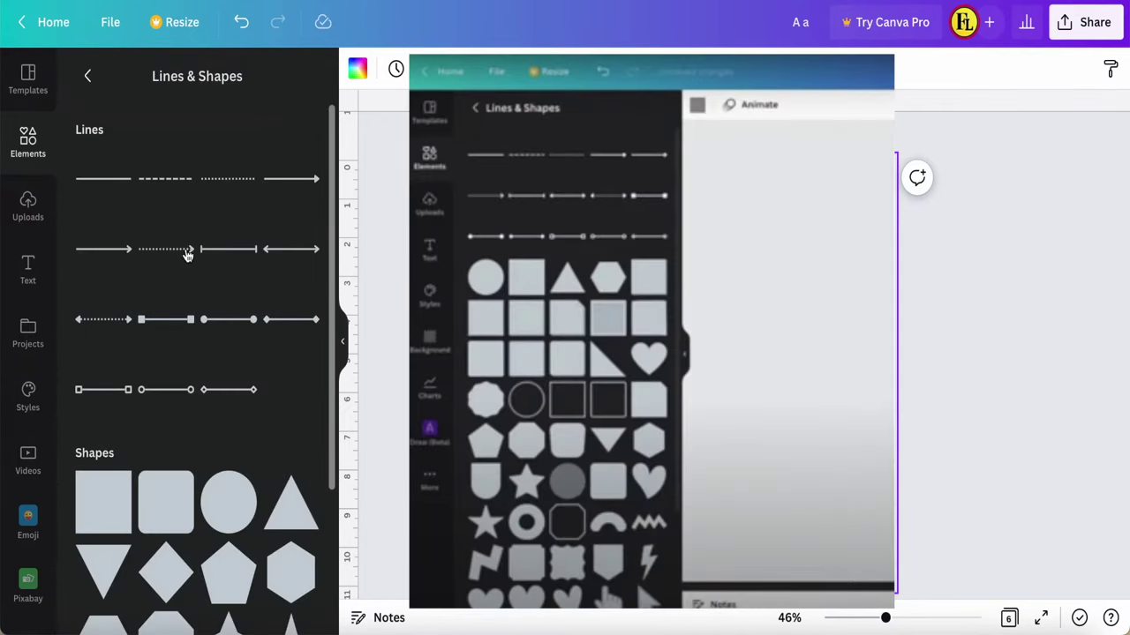
{"action": "scroll", "coordinate": [186, 253], "scroll_direction": "down", "scroll_amount": 5}
{"action": "scroll", "coordinate": [186, 256], "scroll_direction": "down", "scroll_amount": 5}
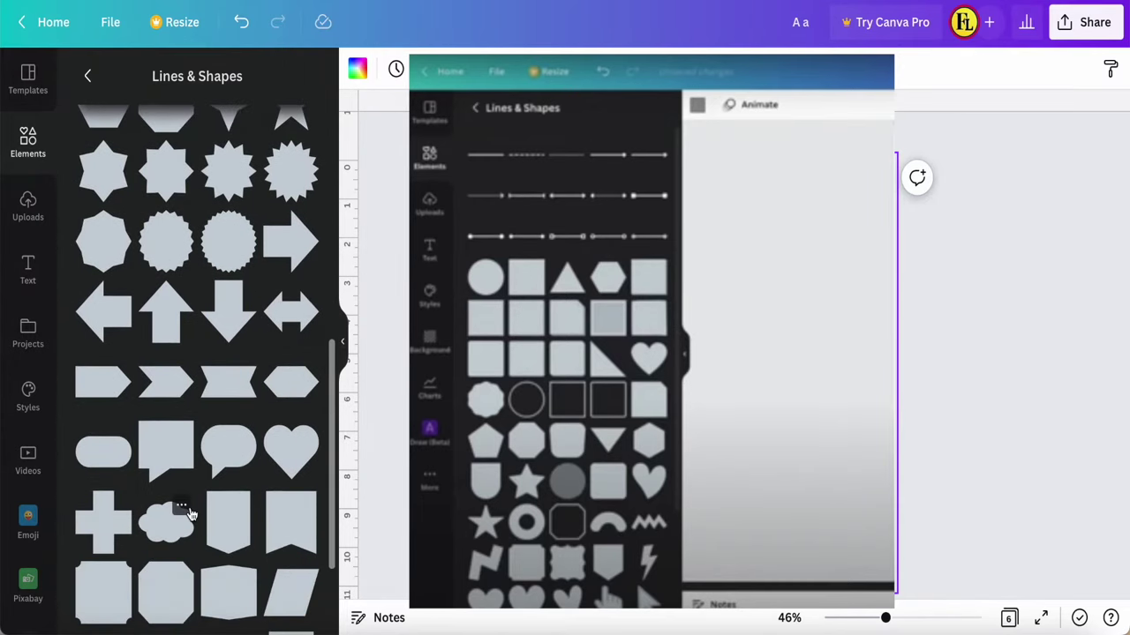
{"action": "scroll", "coordinate": [228, 473], "scroll_direction": "up", "scroll_amount": 4}
{"action": "scroll", "coordinate": [228, 472], "scroll_direction": "up", "scroll_amount": 3}
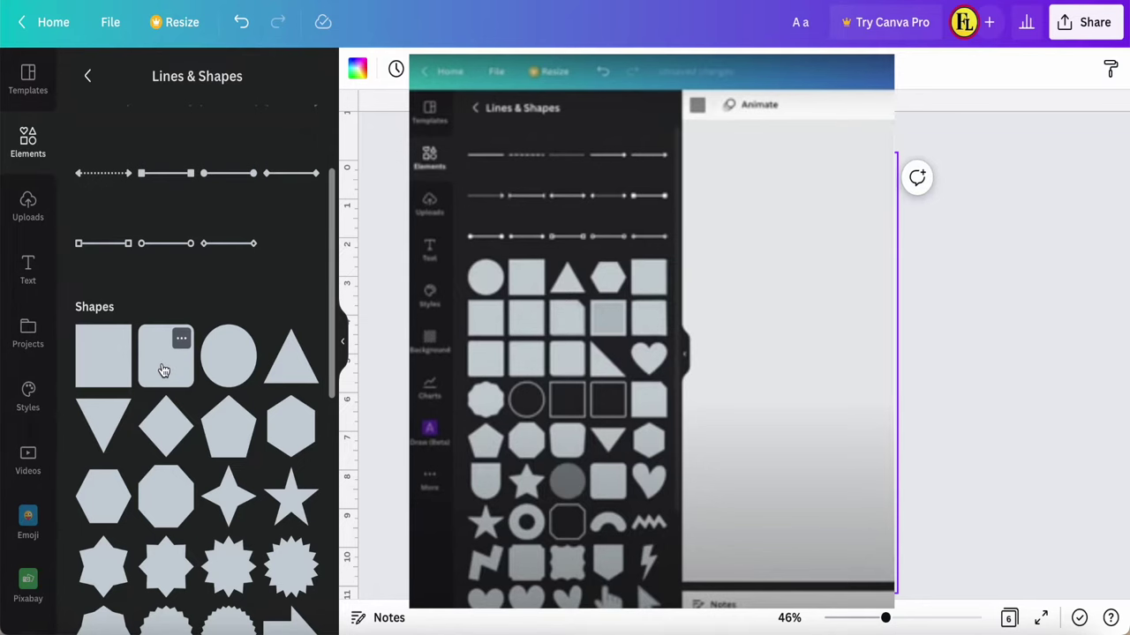
{"action": "left_click", "coordinate": [163, 371]}
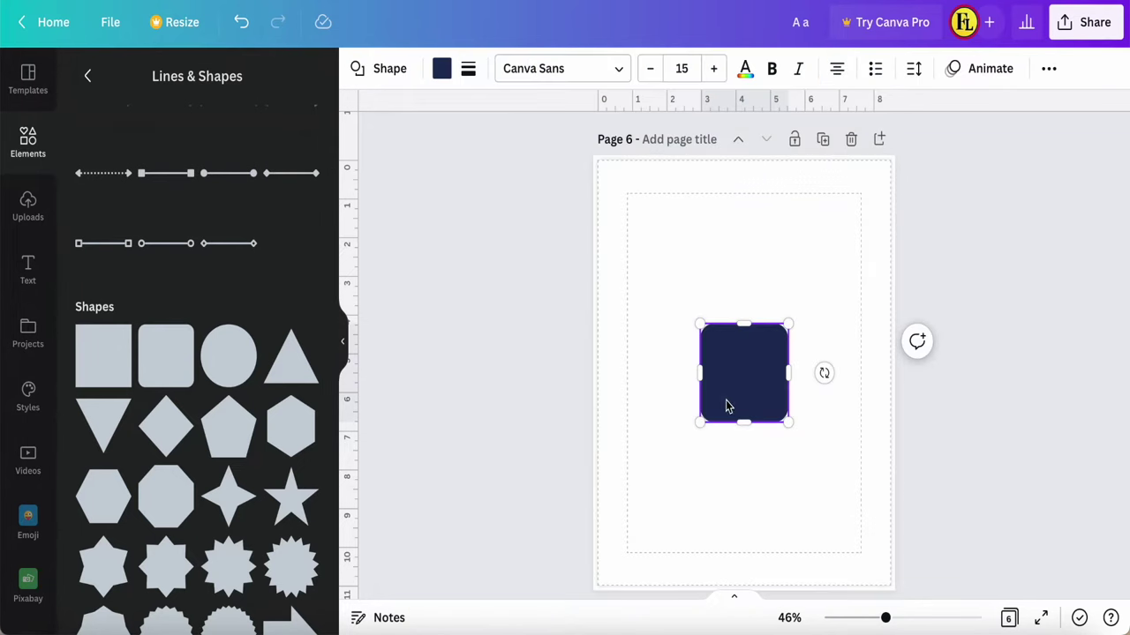
Move the rounded square to the upper corner of the margins and stretch it into a wide rectangle spanning the full margin width
{"action": "left_click", "coordinate": [686, 424]}
{"action": "left_click_drag", "start_coordinate": [756, 383], "coordinate": [684, 250]}
{"action": "left_click_drag", "start_coordinate": [716, 294], "coordinate": [860, 339]}
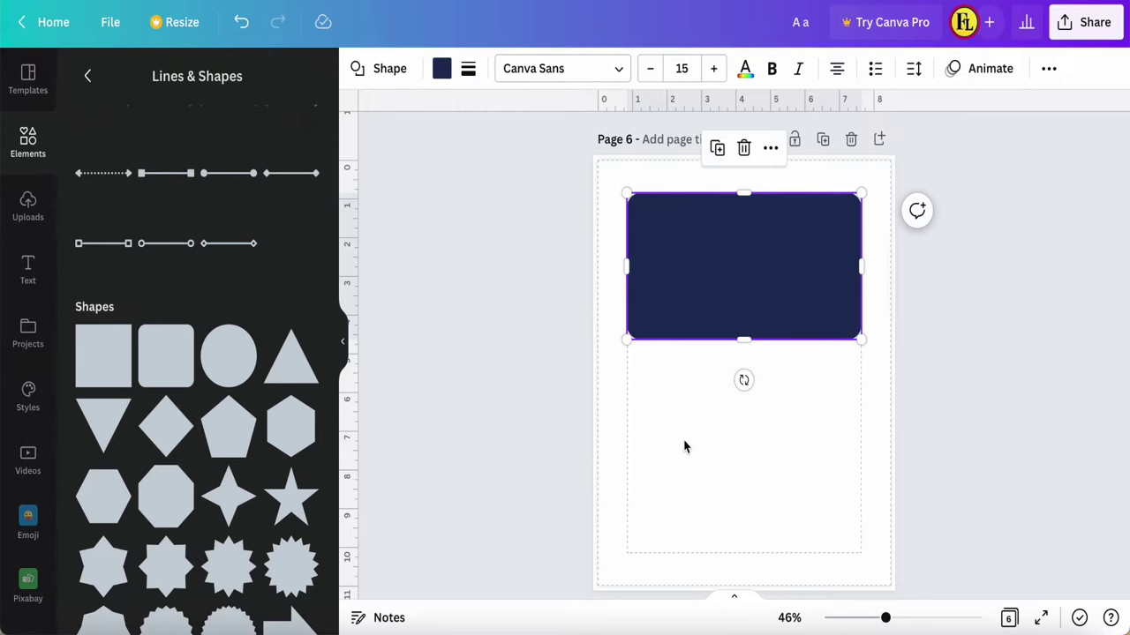
Make the rounded rectangle's fill transparent
{"action": "left_click", "coordinate": [687, 392]}
{"action": "left_click", "coordinate": [714, 265]}
{"action": "left_click", "coordinate": [441, 73]}
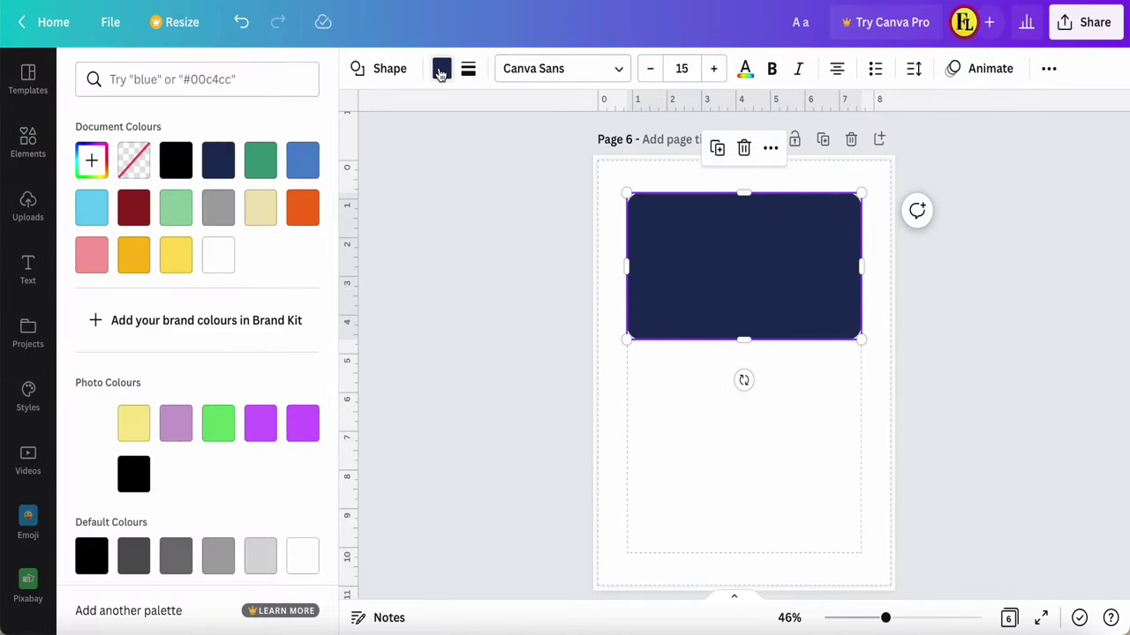
{"action": "left_click", "coordinate": [133, 167]}
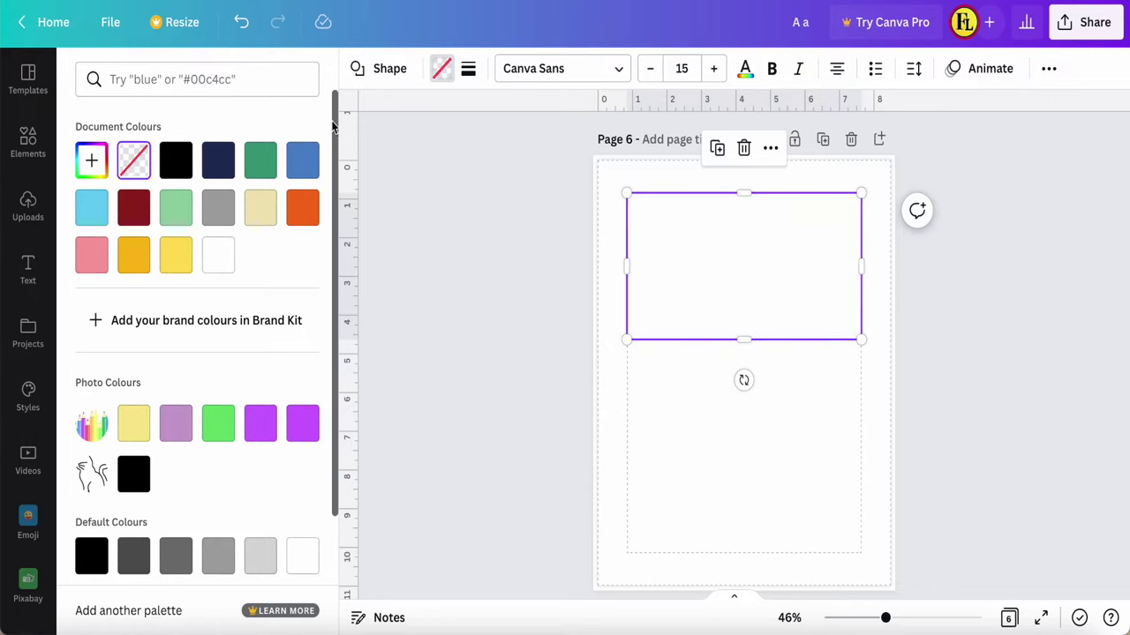
Give the rounded rectangle a solid black border with a weight of 8
{"action": "left_click", "coordinate": [468, 74]}
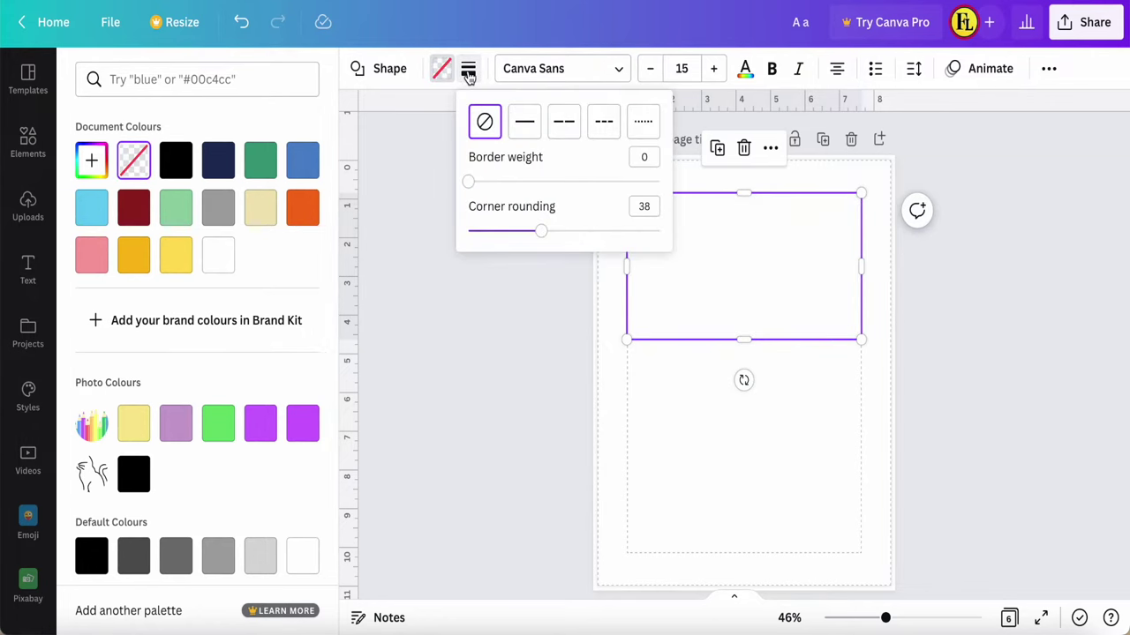
{"action": "left_click", "coordinate": [525, 132]}
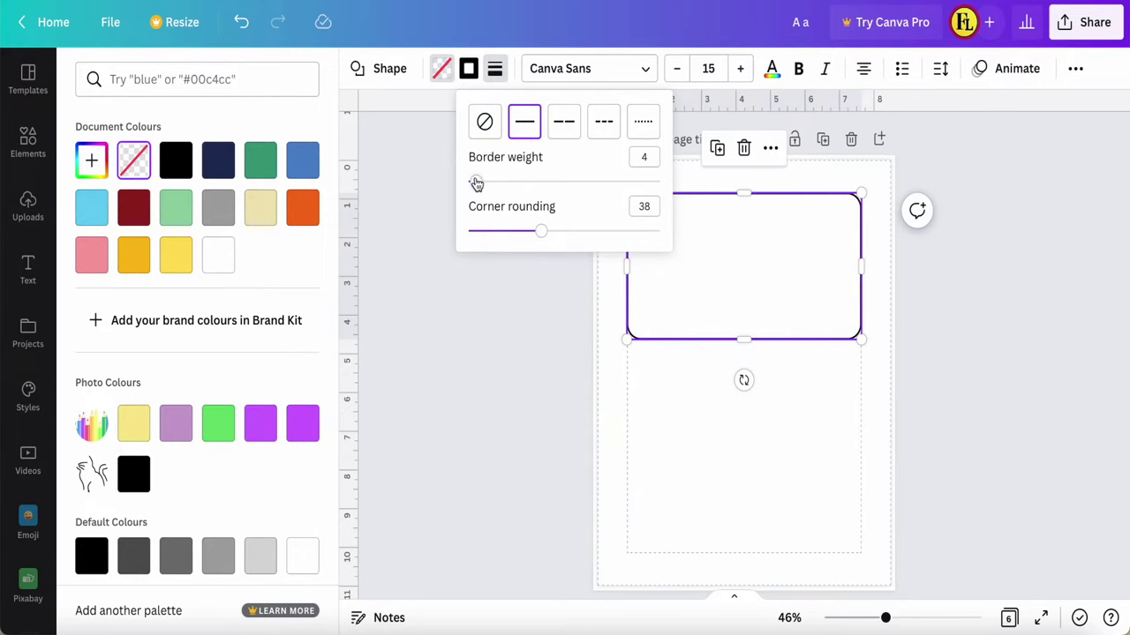
{"action": "left_click_drag", "start_coordinate": [477, 185], "coordinate": [489, 184]}
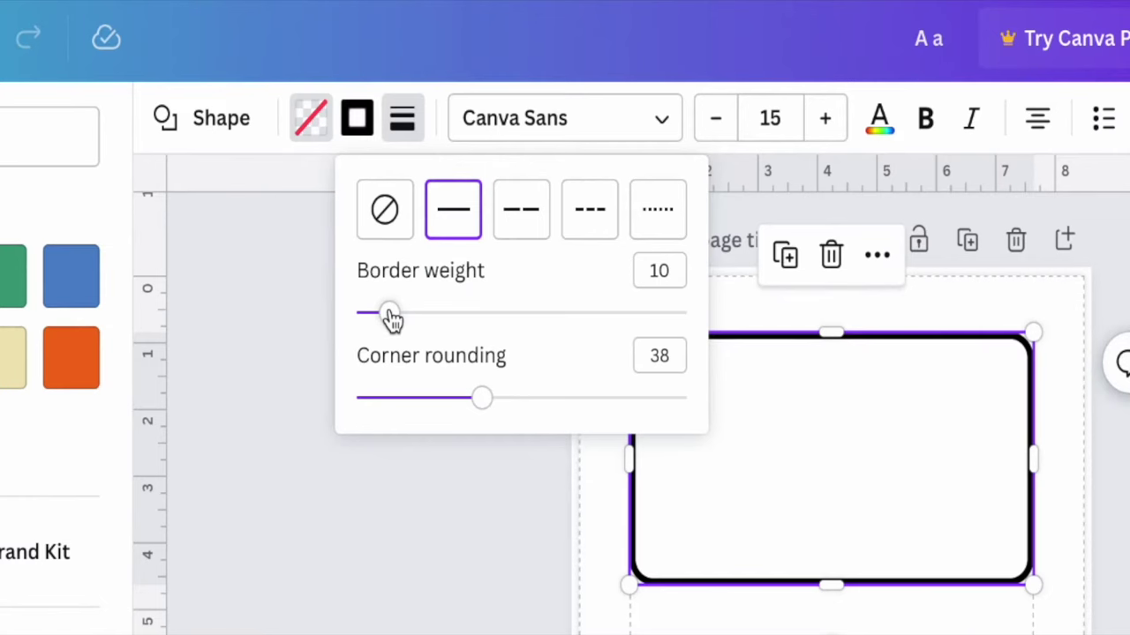
{"action": "left_click_drag", "start_coordinate": [389, 316], "coordinate": [382, 316]}
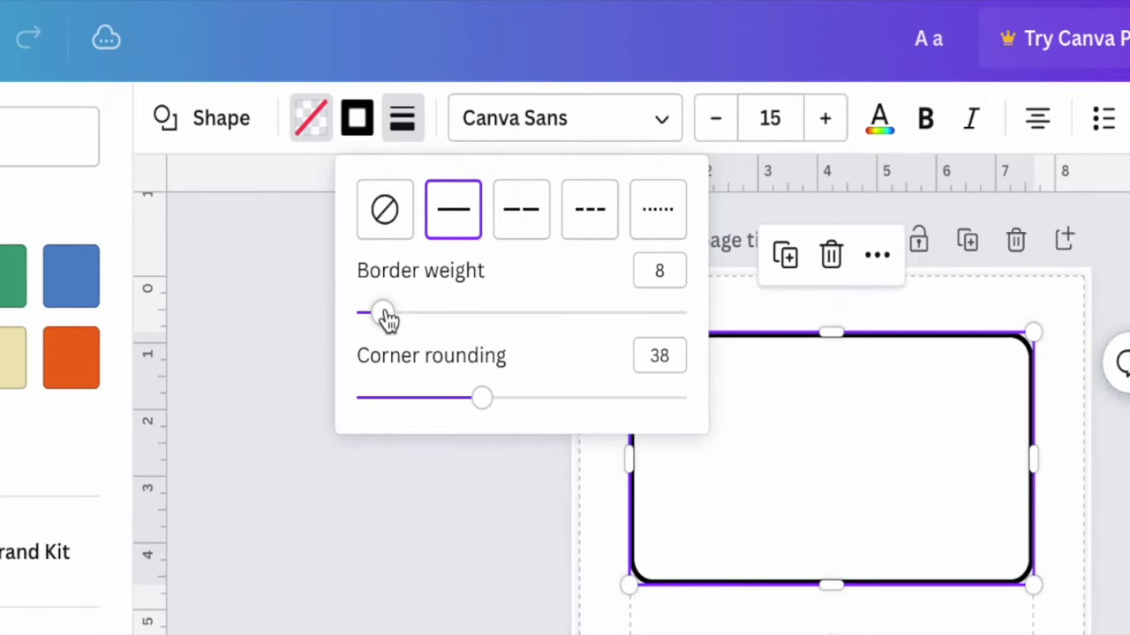
{"action": "left_click", "coordinate": [398, 519]}
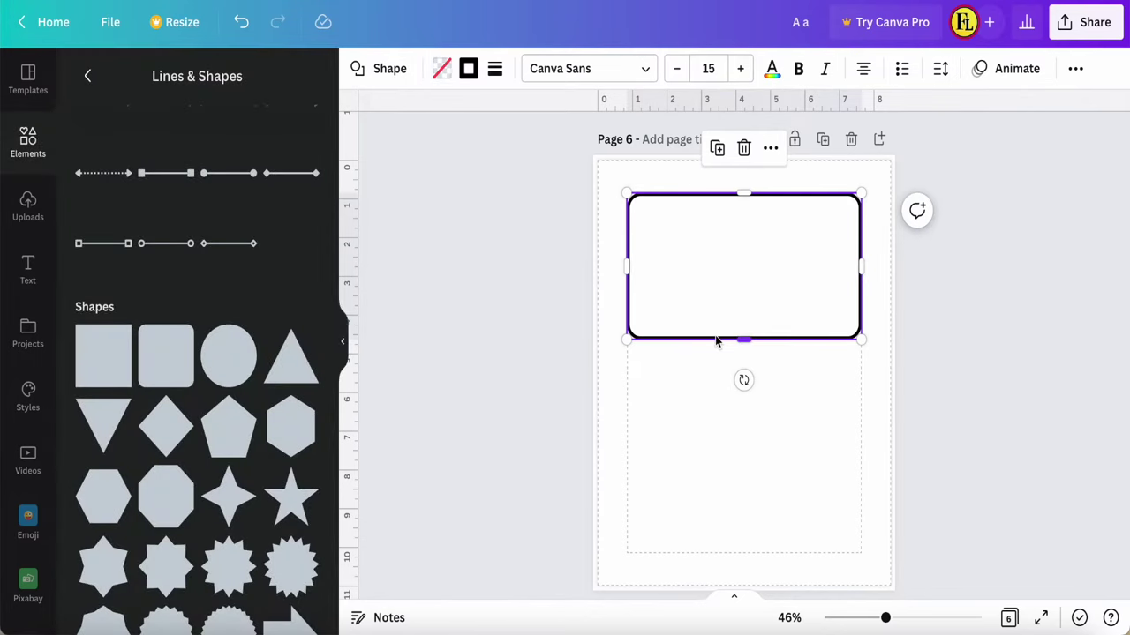
{"action": "left_click", "coordinate": [694, 461]}
{"action": "left_click", "coordinate": [533, 311]}
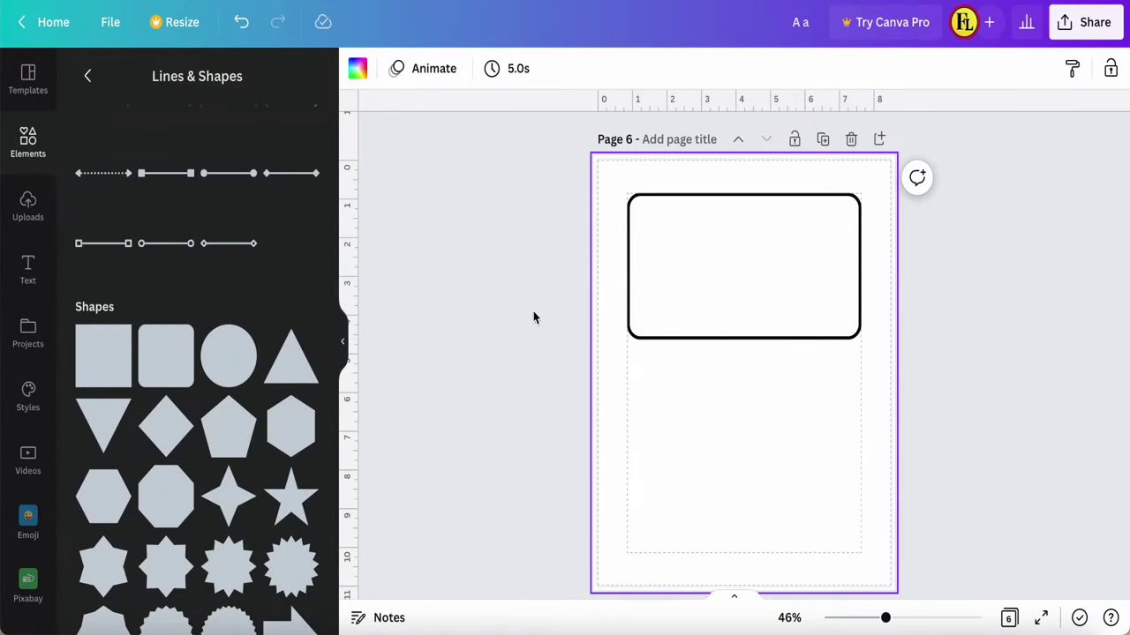
Add a heading to page 6 with the text "A a"
{"action": "left_click", "coordinate": [89, 78]}
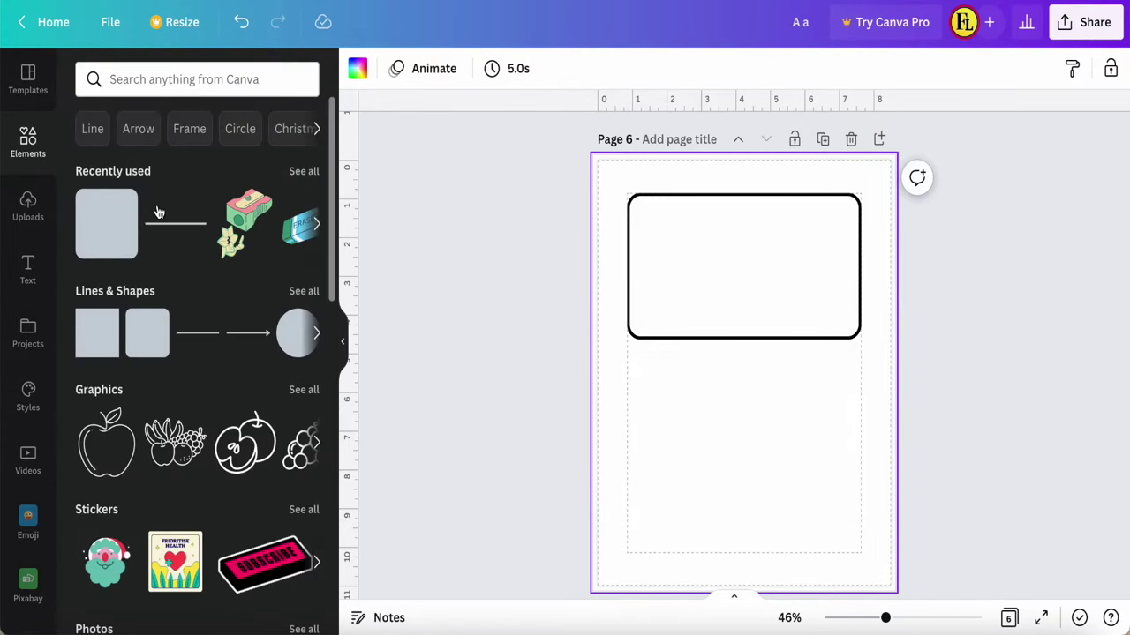
{"action": "left_click", "coordinate": [27, 269]}
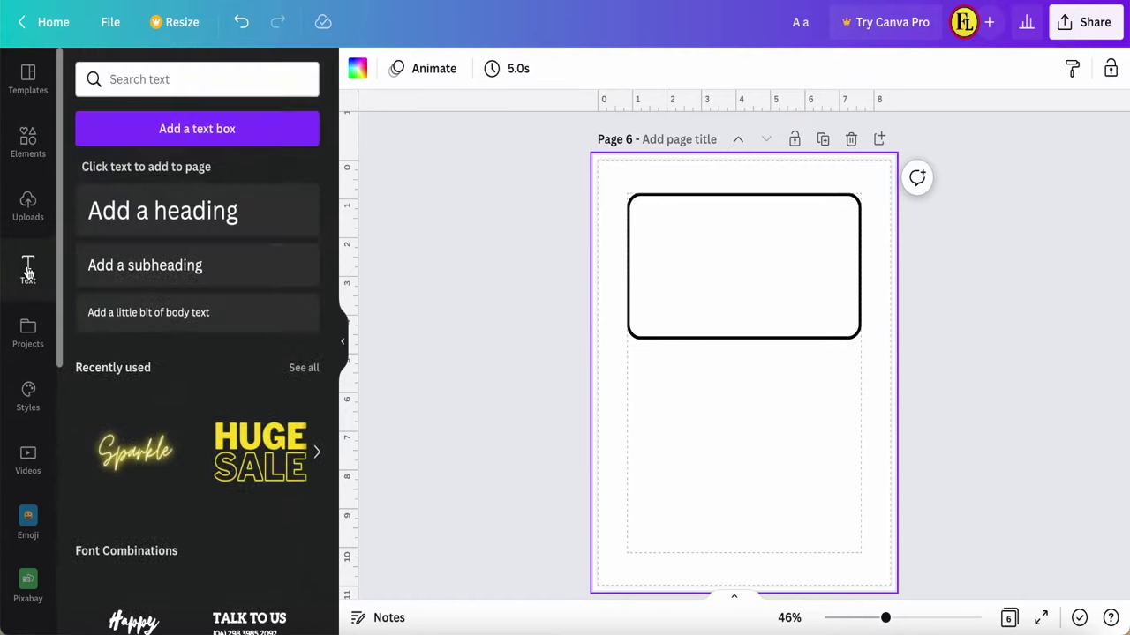
{"action": "left_click", "coordinate": [199, 212]}
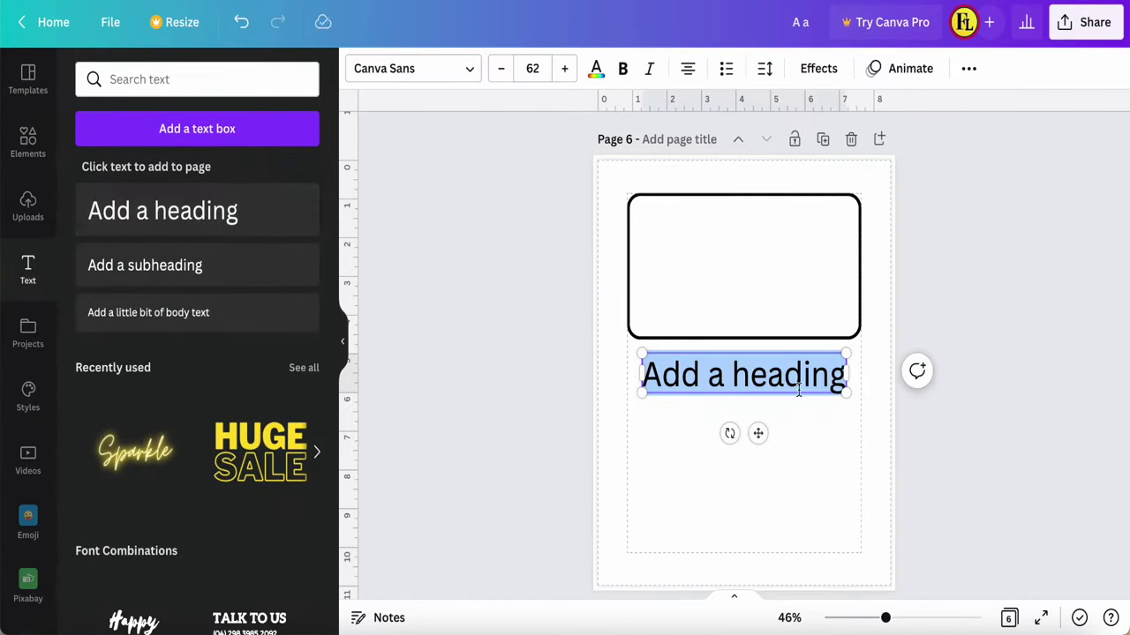
{"action": "type", "text": "A"}
{"action": "key", "text": "Escape"}
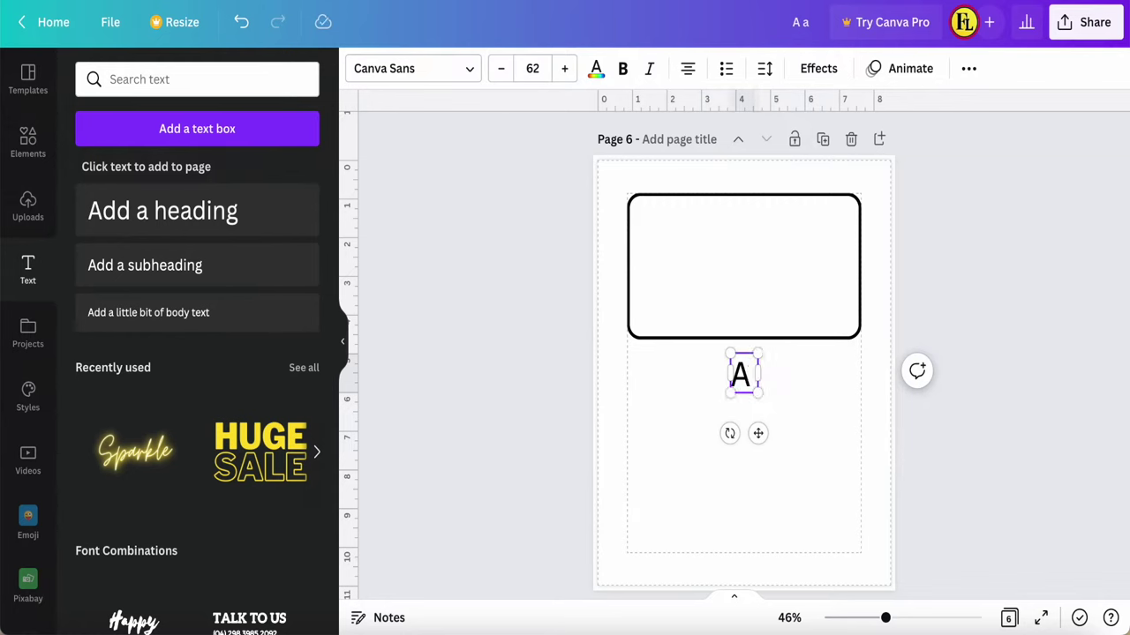
{"action": "type", "text": "a"}
Search the fonts for "school write" and set the "A a" heading to KG Primary Penmanship
{"action": "left_click", "coordinate": [470, 73]}
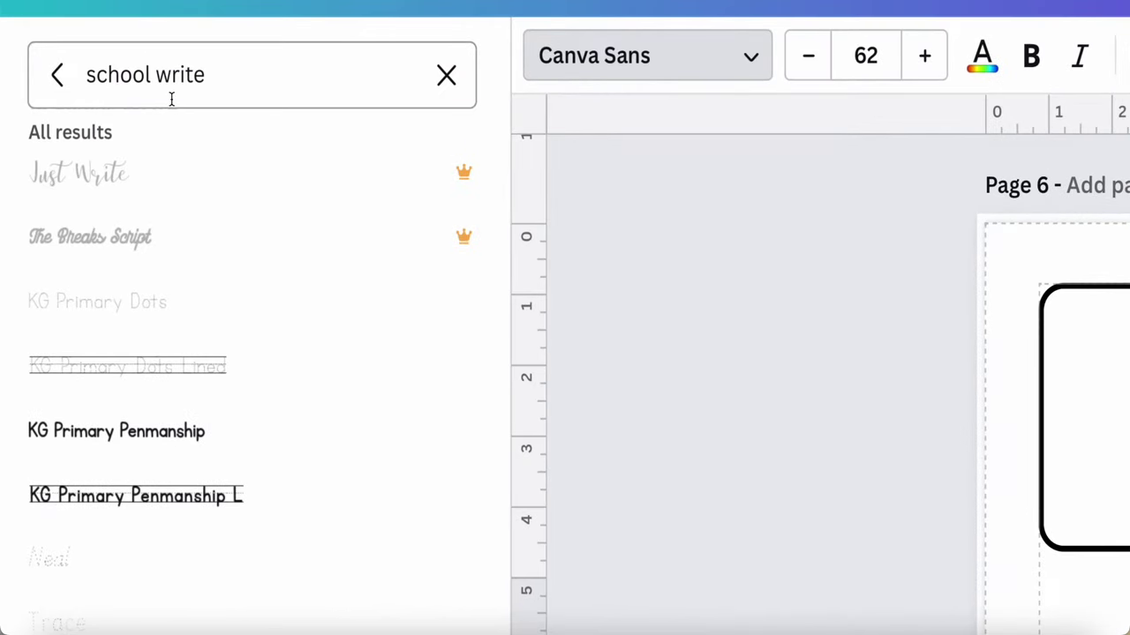
{"action": "scroll", "coordinate": [173, 214], "scroll_direction": "down", "scroll_amount": 2}
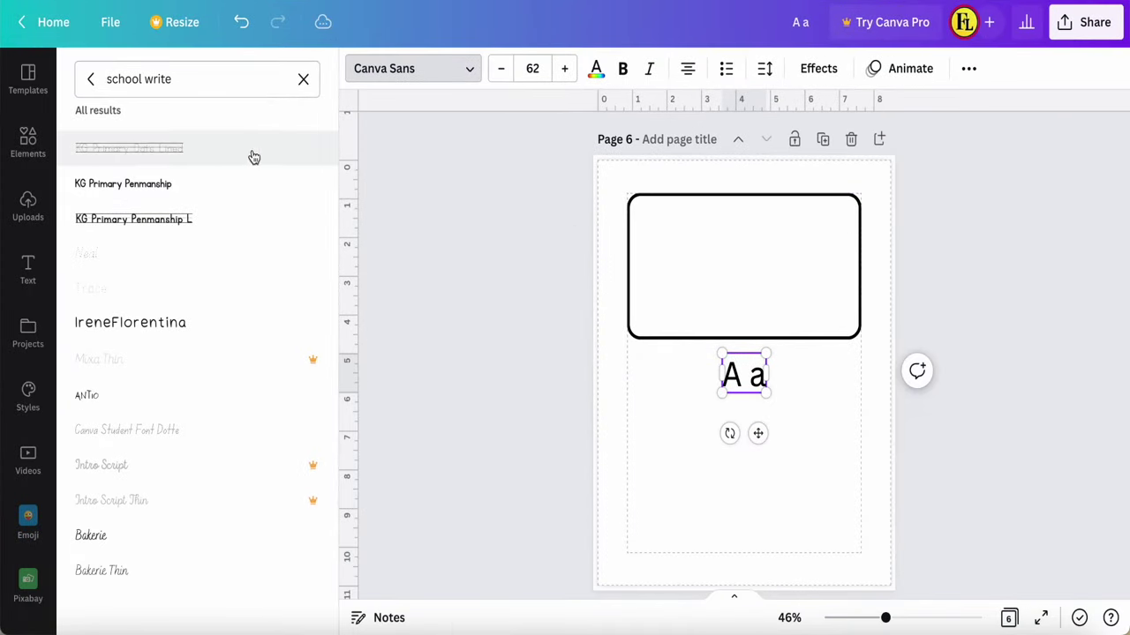
{"action": "left_click", "coordinate": [166, 186]}
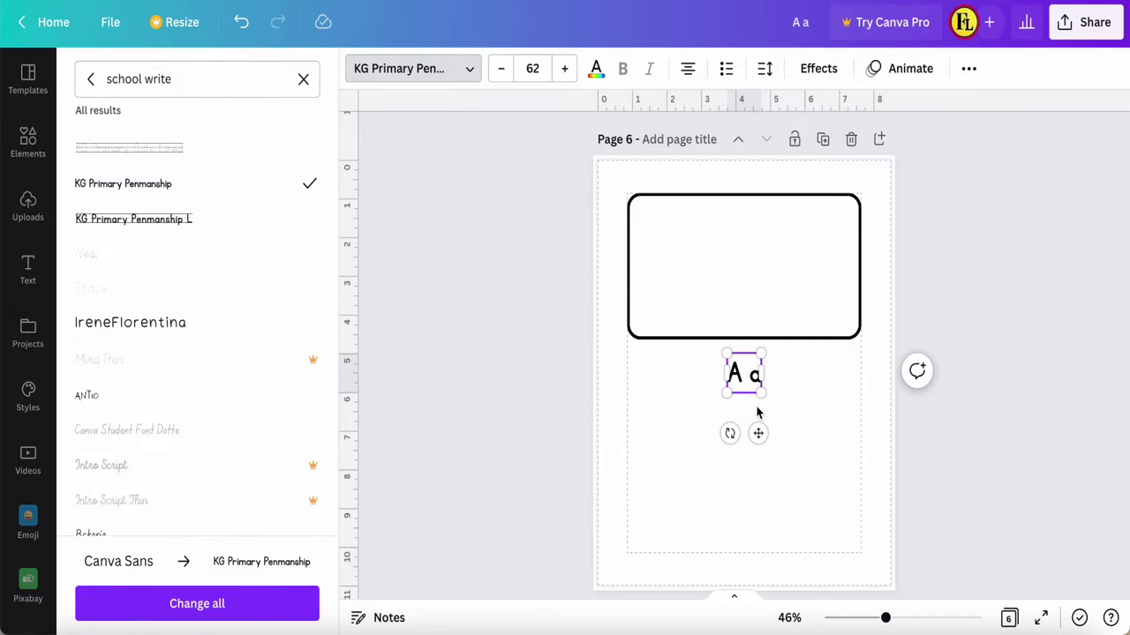
Move the "A a" heading to the start of the rounded frame and enlarge it to the frame's height, at font size 229
{"action": "left_click_drag", "start_coordinate": [758, 433], "coordinate": [659, 279]}
{"action": "left_click_drag", "start_coordinate": [660, 232], "coordinate": [738, 355]}
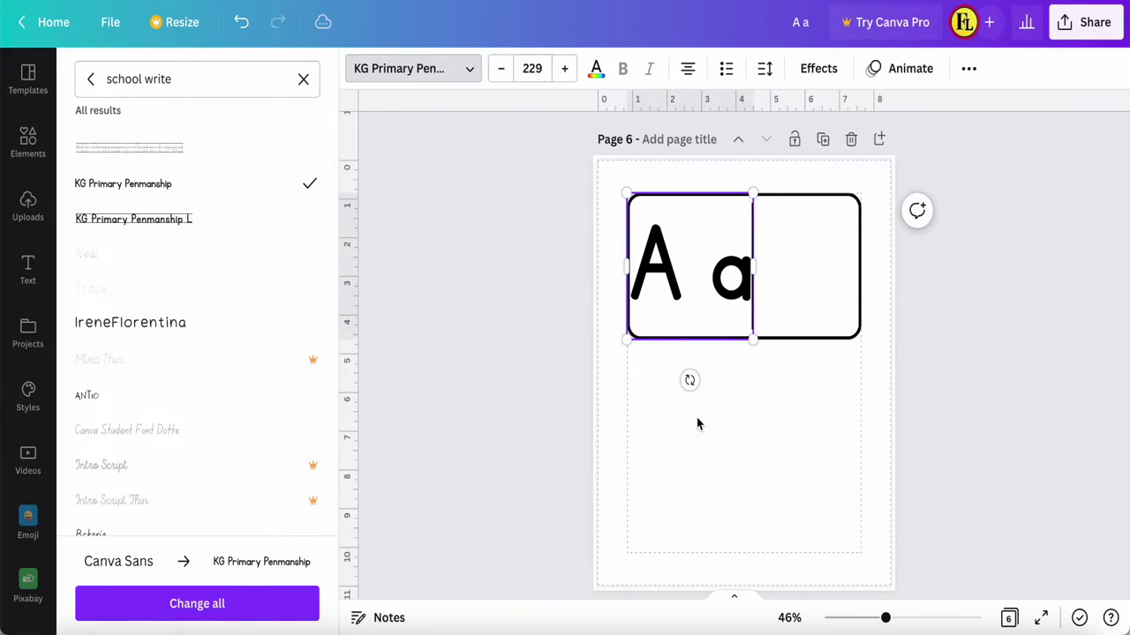
{"action": "left_click", "coordinate": [710, 479]}
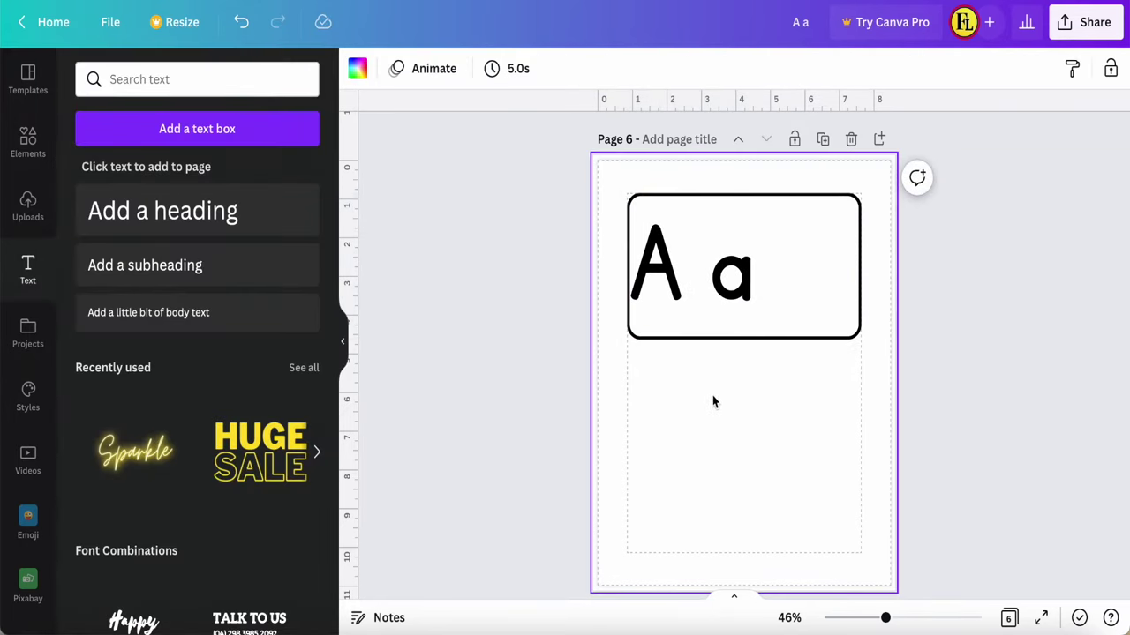
Set the letter spacing of the "A a" heading to -70
{"action": "left_click", "coordinate": [718, 287]}
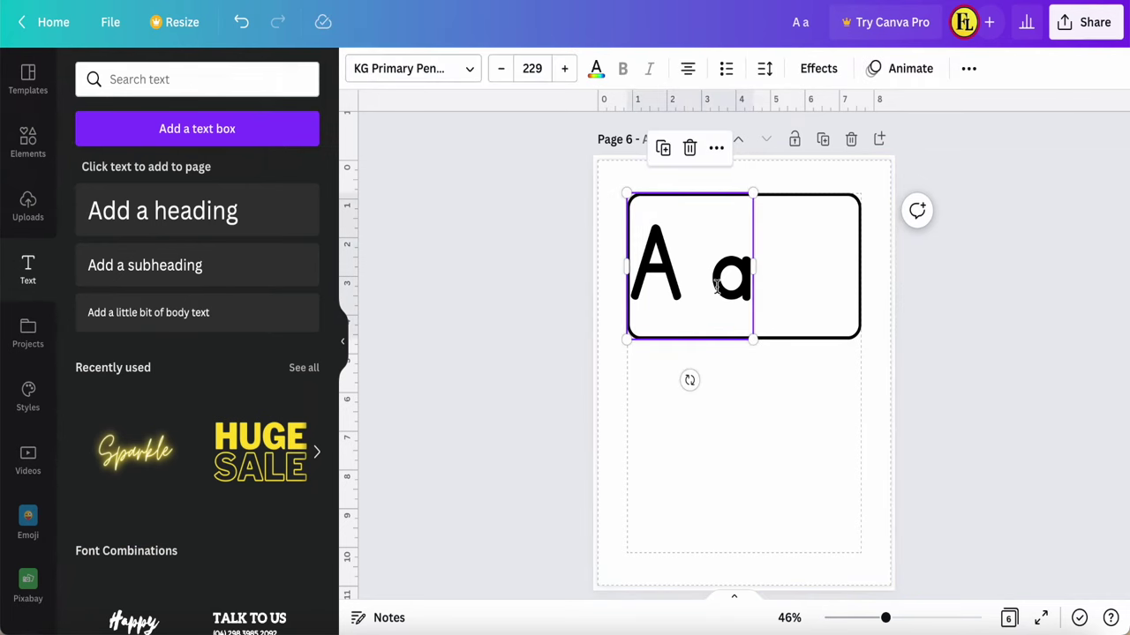
{"action": "left_click", "coordinate": [811, 281]}
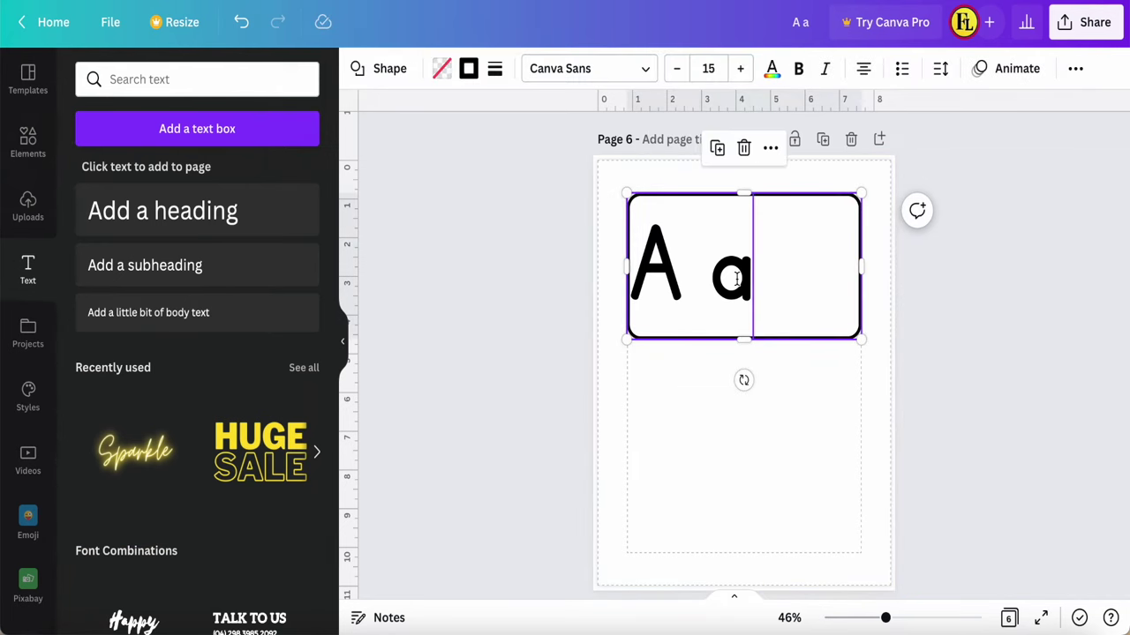
{"action": "left_click", "coordinate": [709, 411]}
{"action": "left_click", "coordinate": [715, 286]}
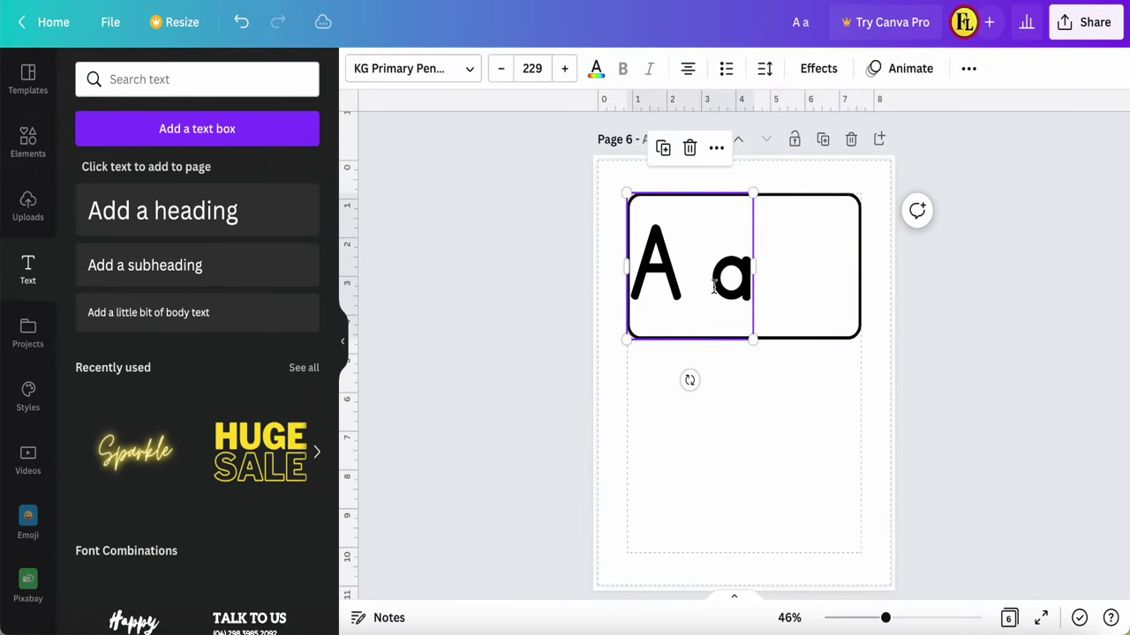
{"action": "left_click", "coordinate": [766, 73]}
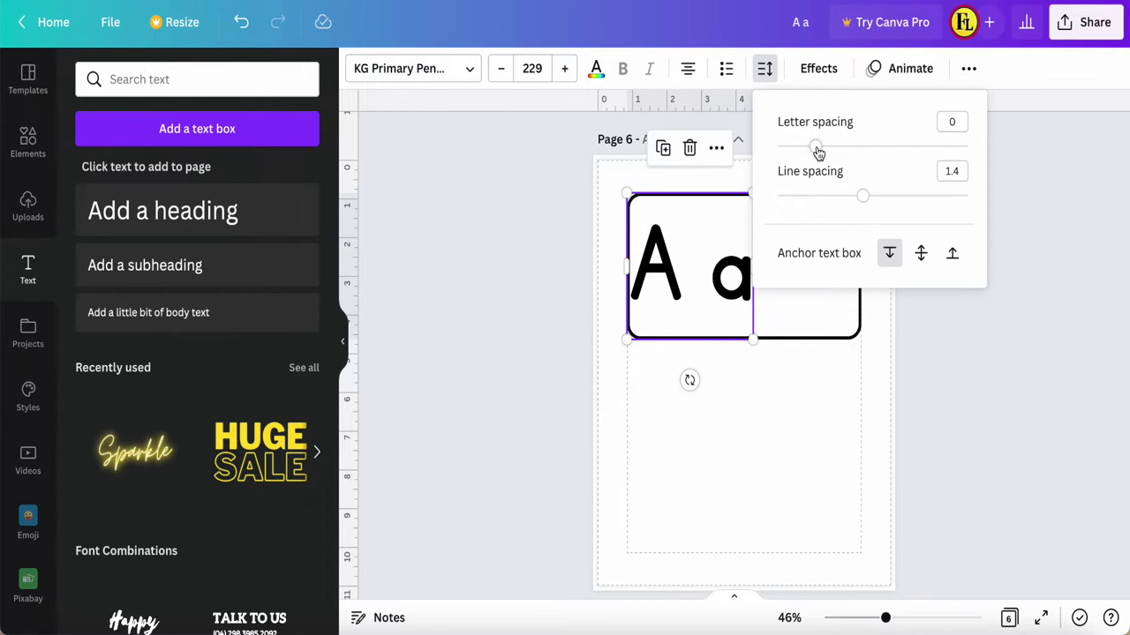
{"action": "left_click_drag", "start_coordinate": [818, 152], "coordinate": [802, 153]}
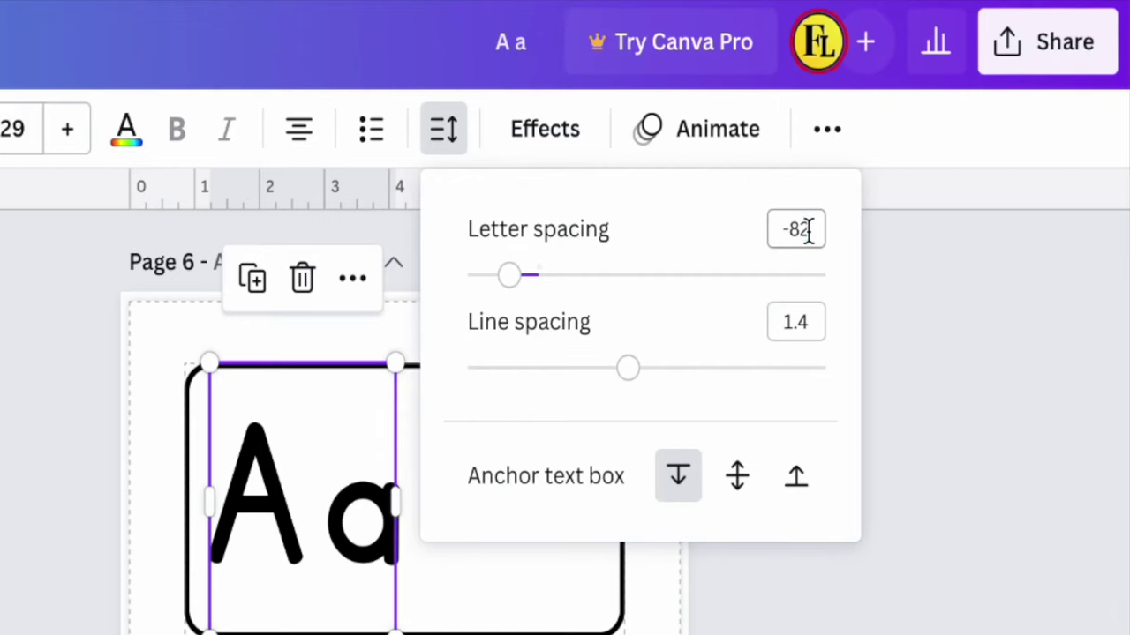
{"action": "left_click", "coordinate": [955, 123]}
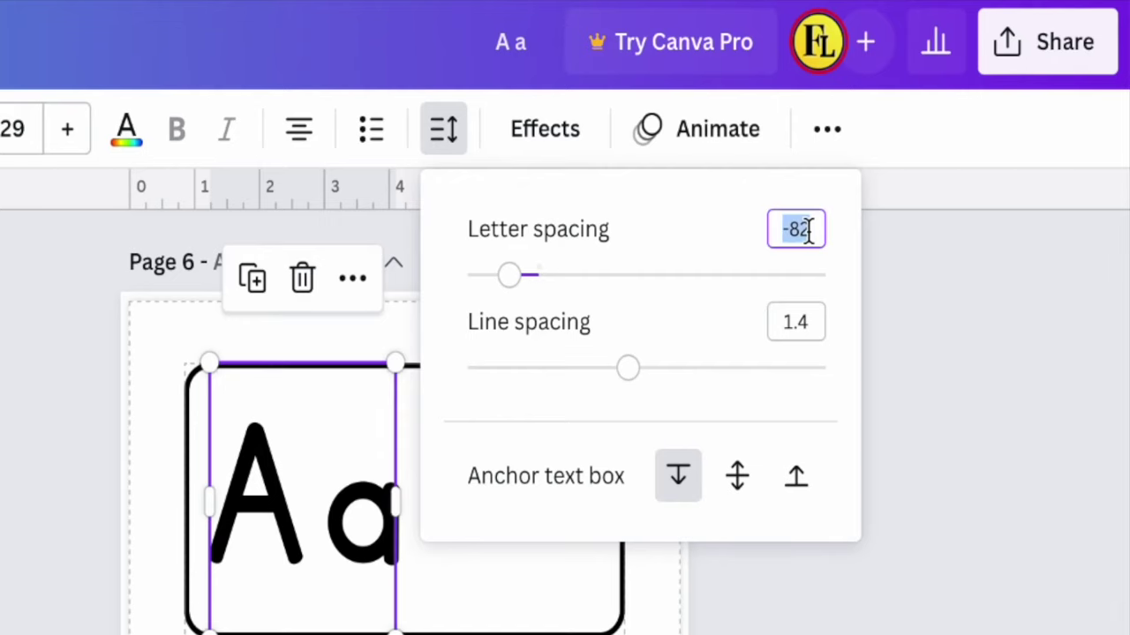
{"action": "key", "text": "BackSpace"}
{"action": "key", "text": "BackSpace"}
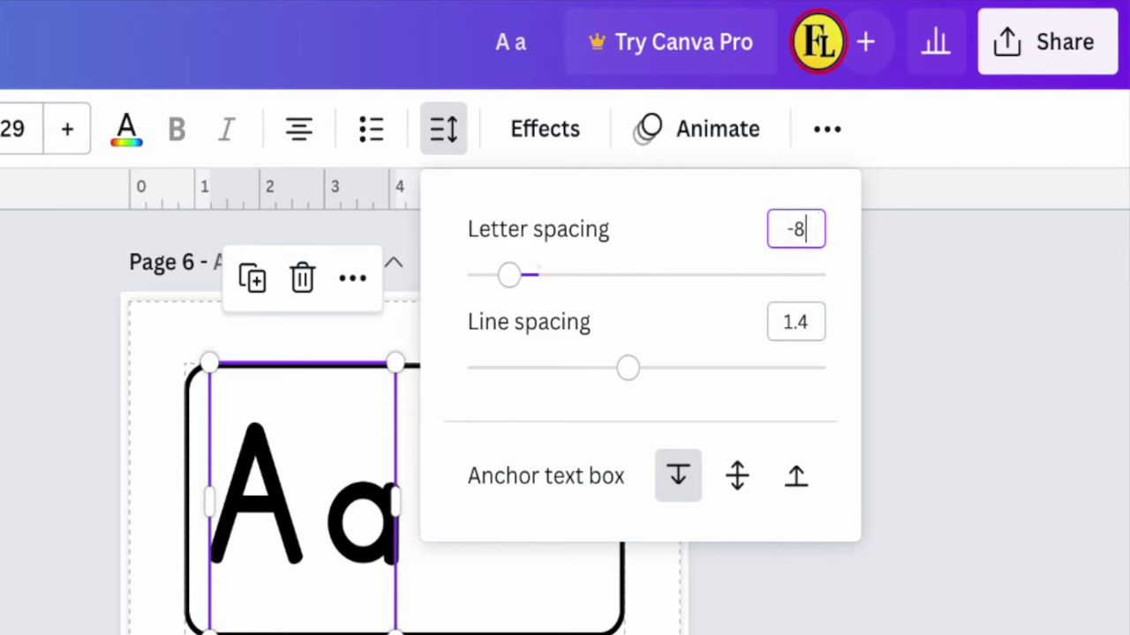
{"action": "type", "text": "70"}
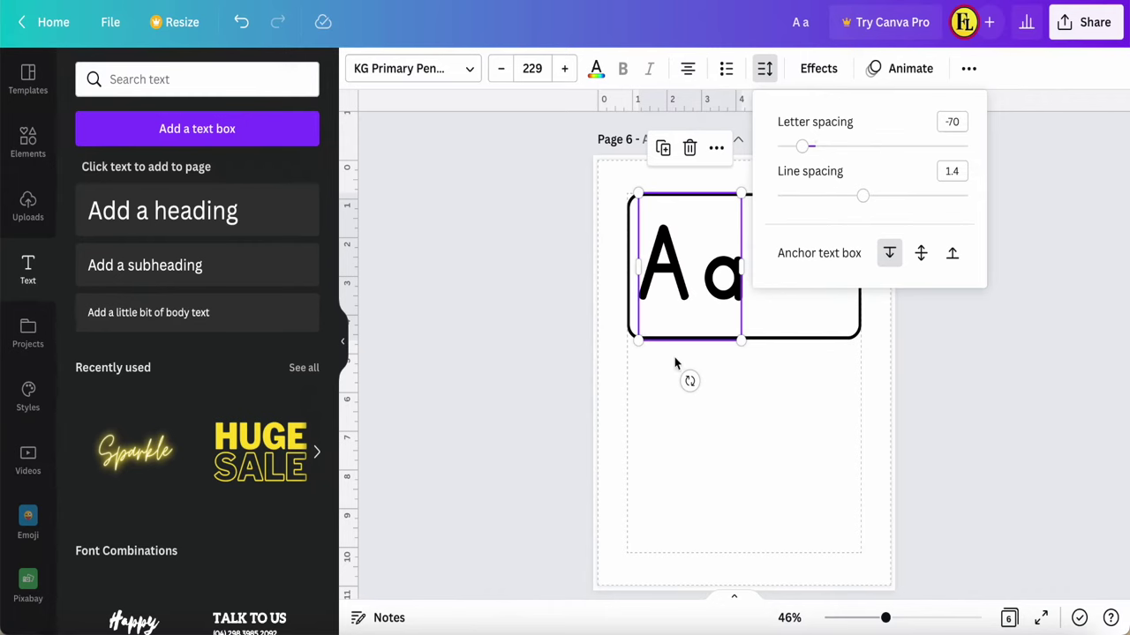
Search the elements library for "apple"
{"action": "left_click", "coordinate": [701, 429]}
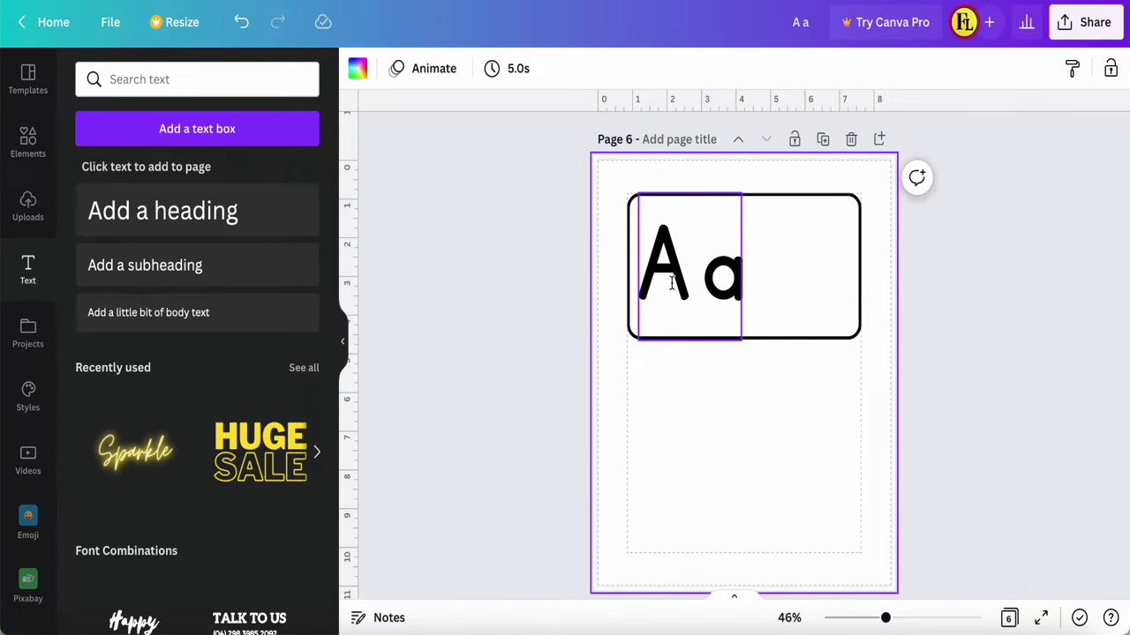
{"action": "left_click", "coordinate": [777, 294]}
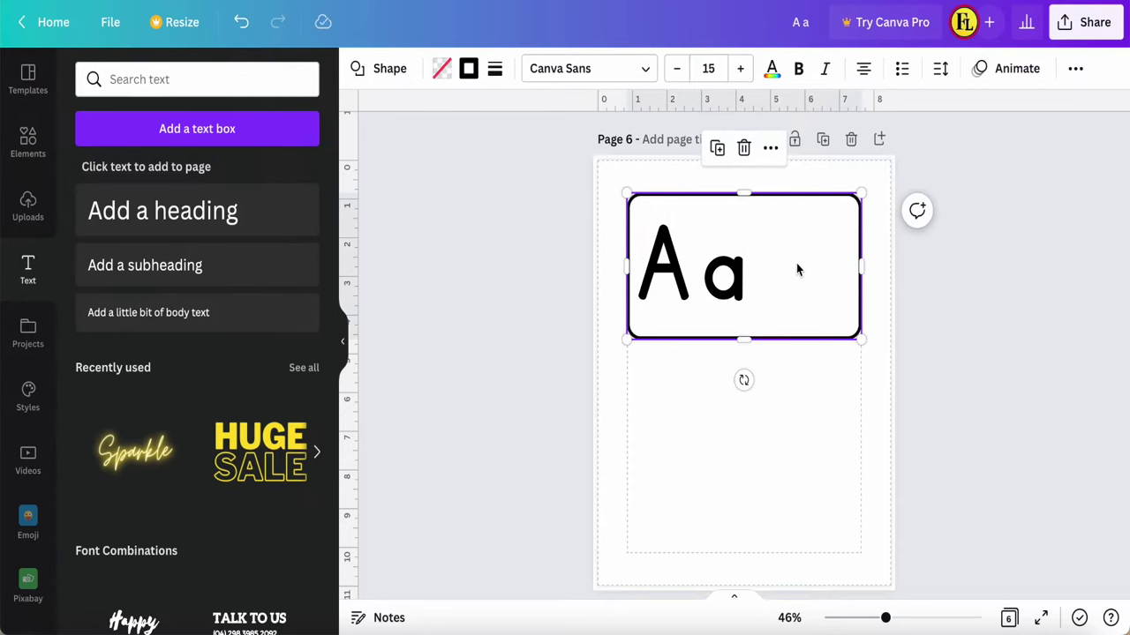
{"action": "left_click", "coordinate": [32, 154]}
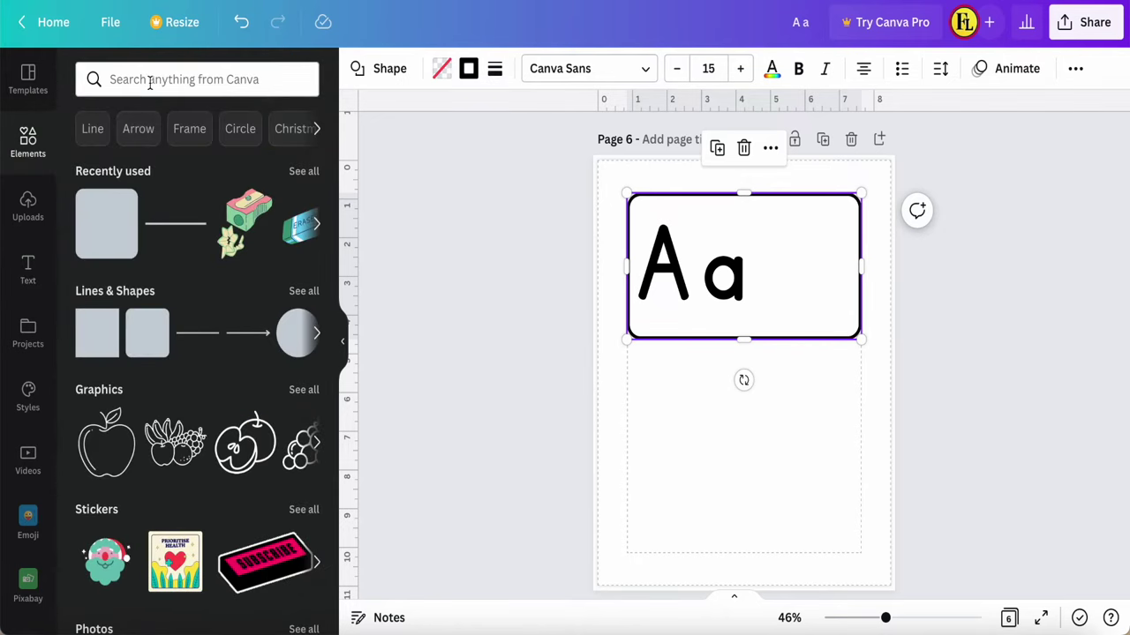
{"action": "left_click", "coordinate": [150, 80]}
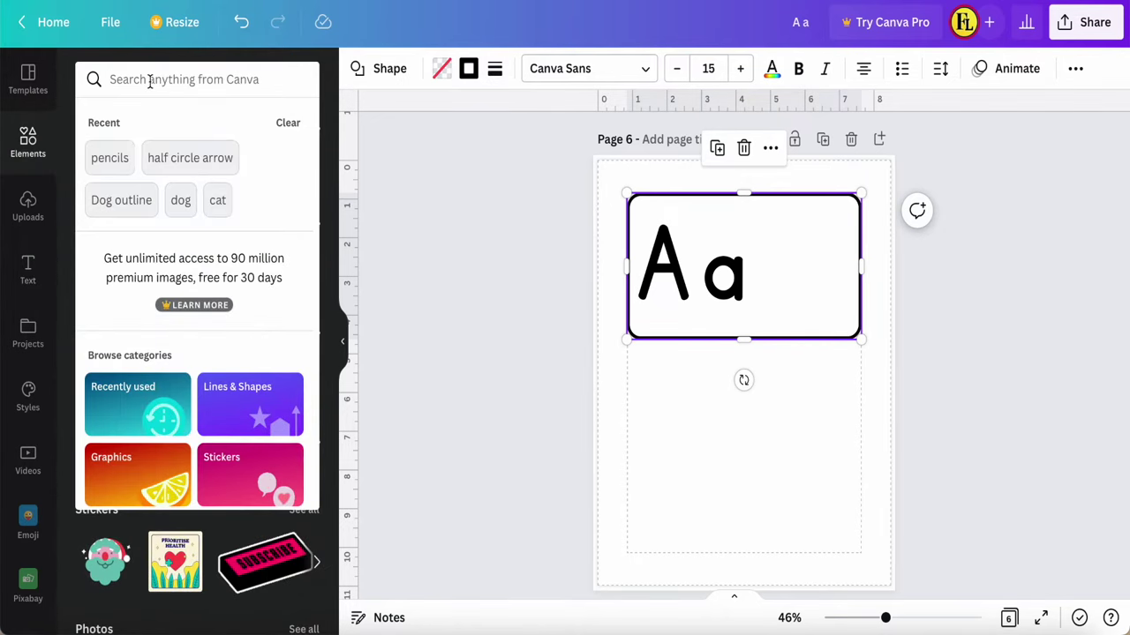
{"action": "type", "text": "appl"}
{"action": "key", "text": "BackSpace"}
{"action": "type", "text": "p"}
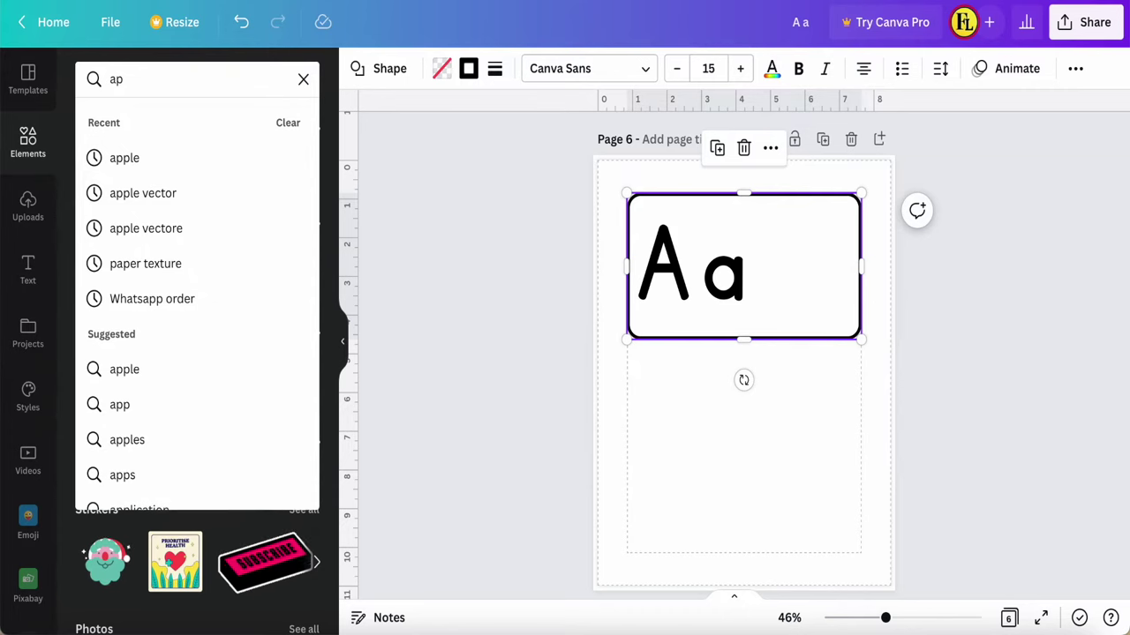
{"action": "type", "text": "le"}
{"action": "key", "text": "Return"}
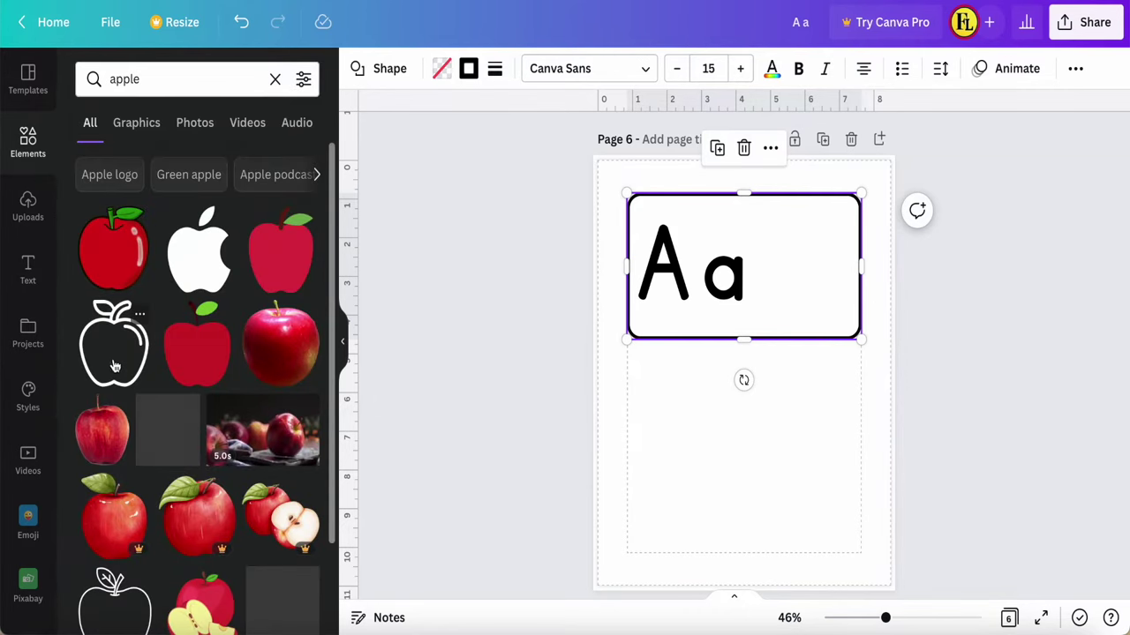
Add the outlined apple graphic to page 6 and fit it inside the rounded frame, beside the "A a" heading
{"action": "left_click", "coordinate": [115, 364]}
{"action": "left_click_drag", "start_coordinate": [751, 386], "coordinate": [808, 268]}
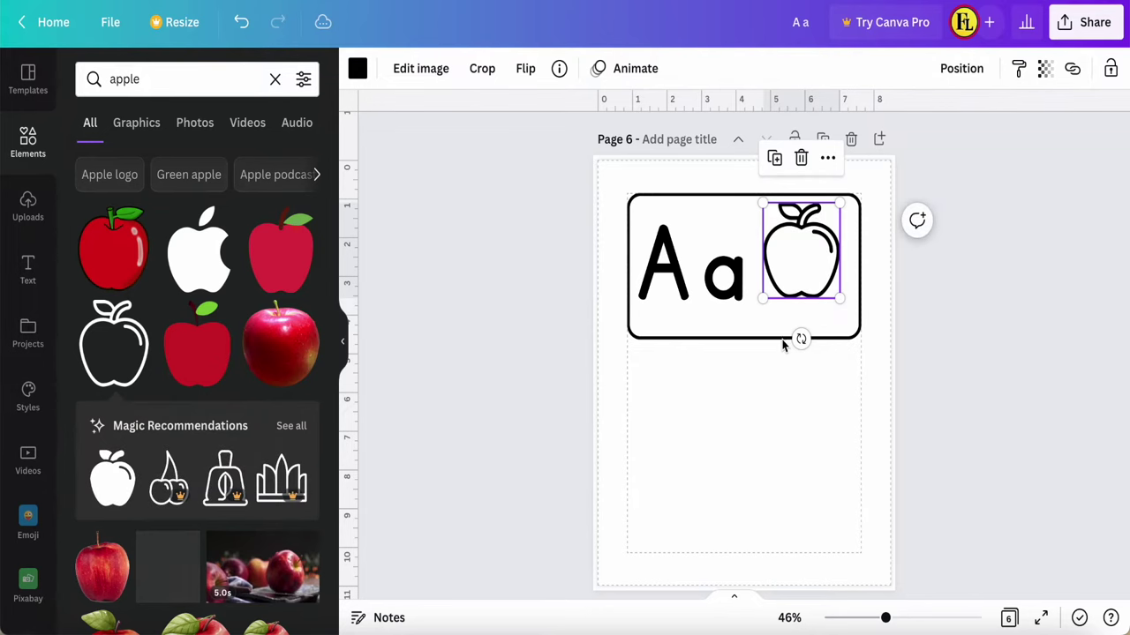
{"action": "left_click_drag", "start_coordinate": [764, 302], "coordinate": [747, 320]}
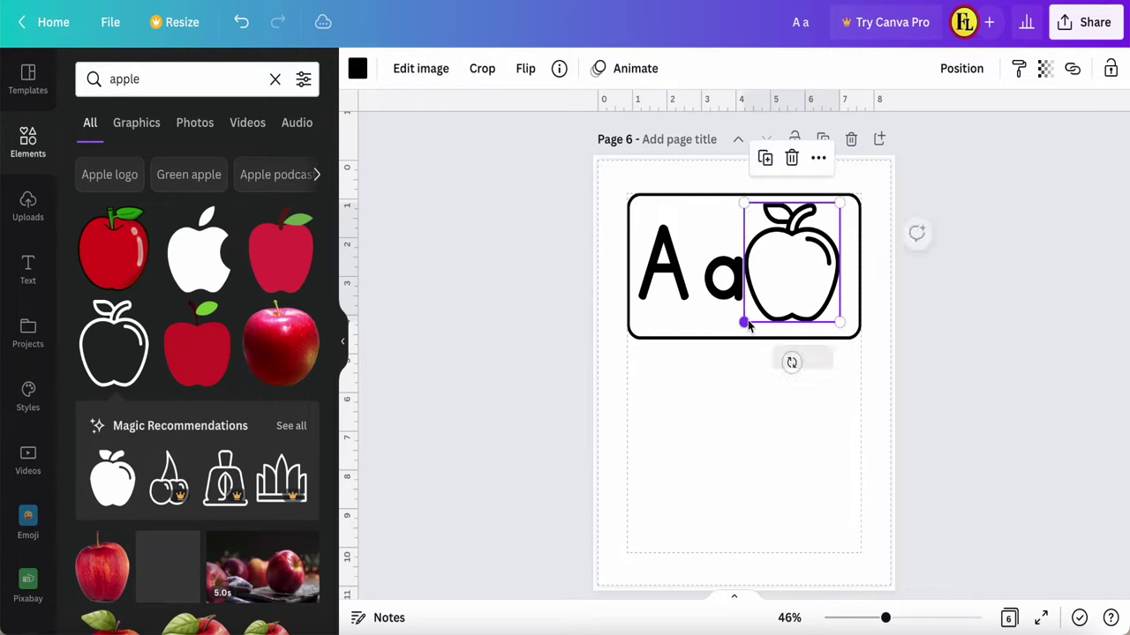
{"action": "left_click_drag", "start_coordinate": [789, 252], "coordinate": [805, 269]}
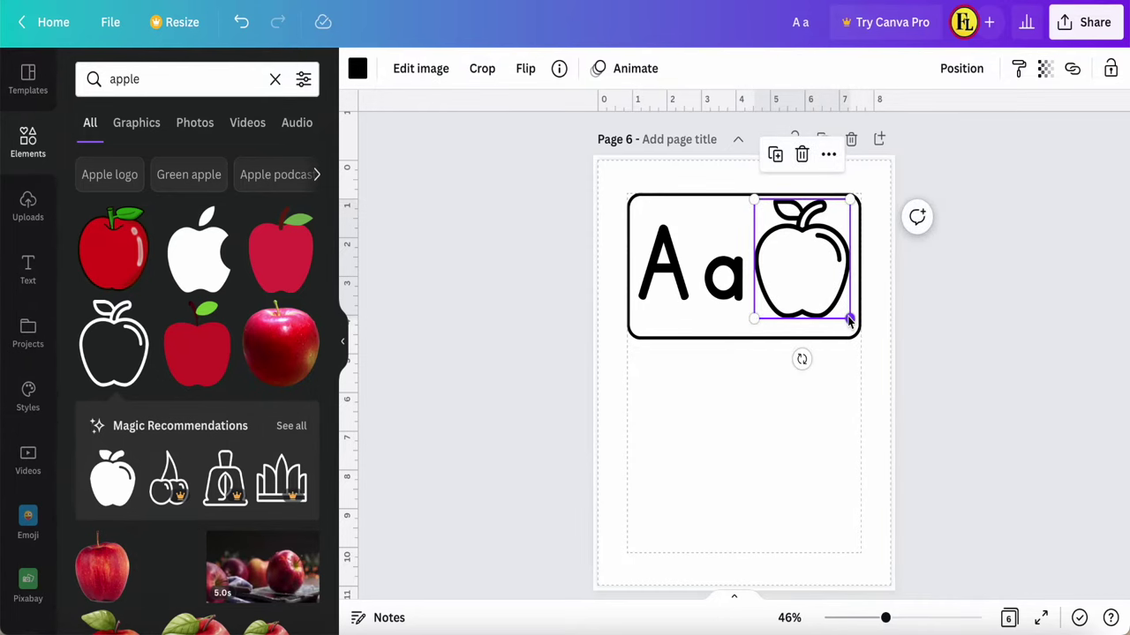
{"action": "left_click_drag", "start_coordinate": [850, 322], "coordinate": [810, 278]}
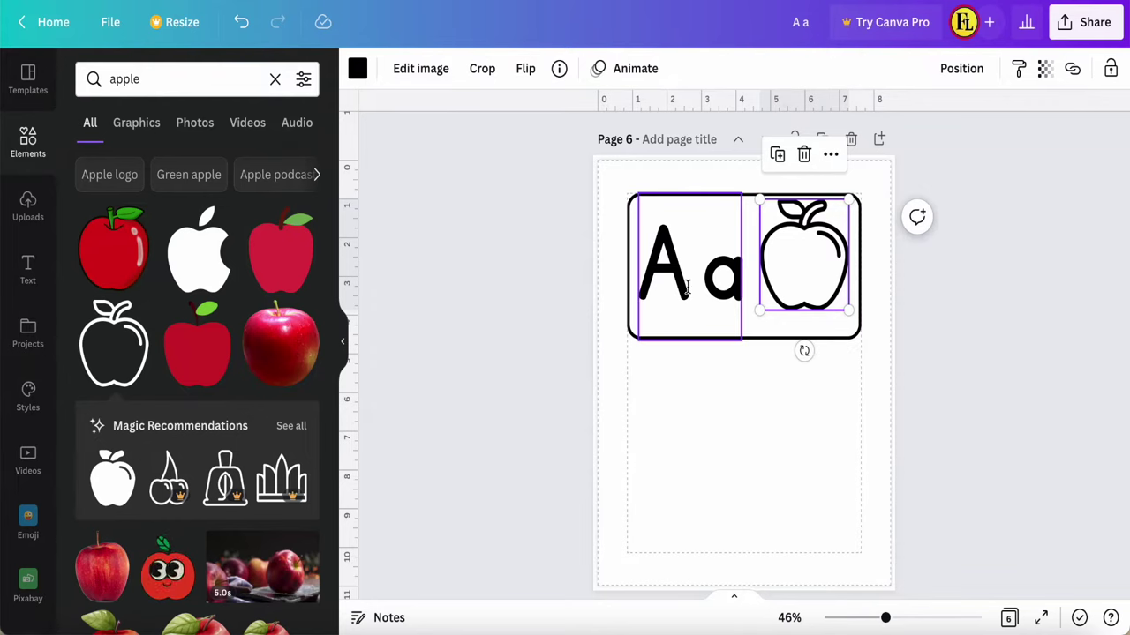
Add a subheading with the text "apple" below the apple graphic
{"action": "left_click", "coordinate": [27, 267]}
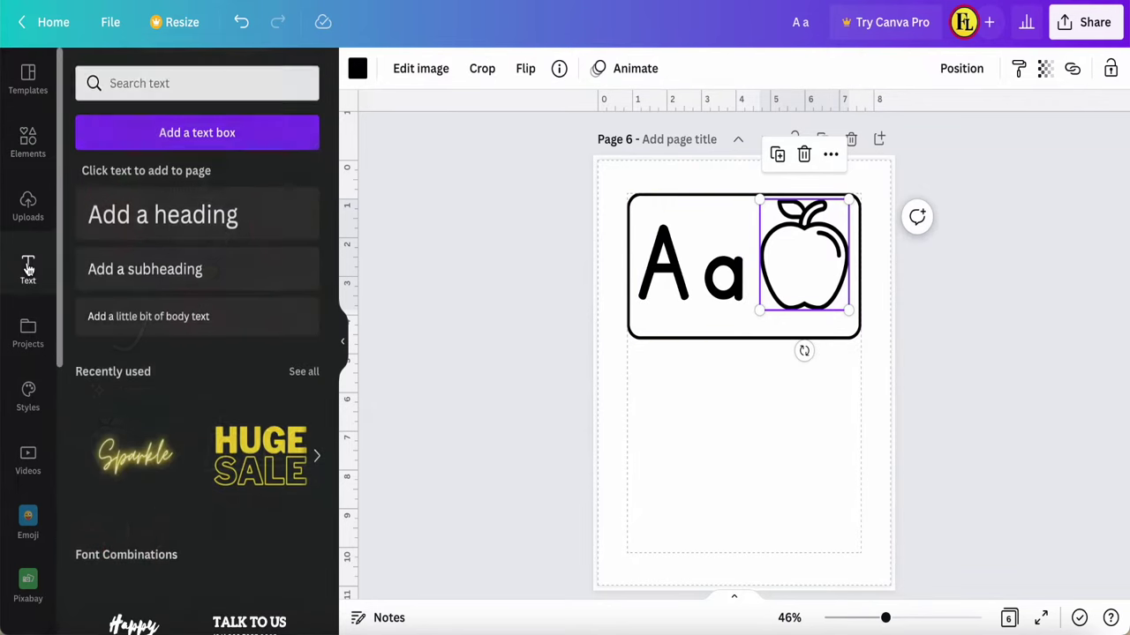
{"action": "left_click", "coordinate": [138, 276]}
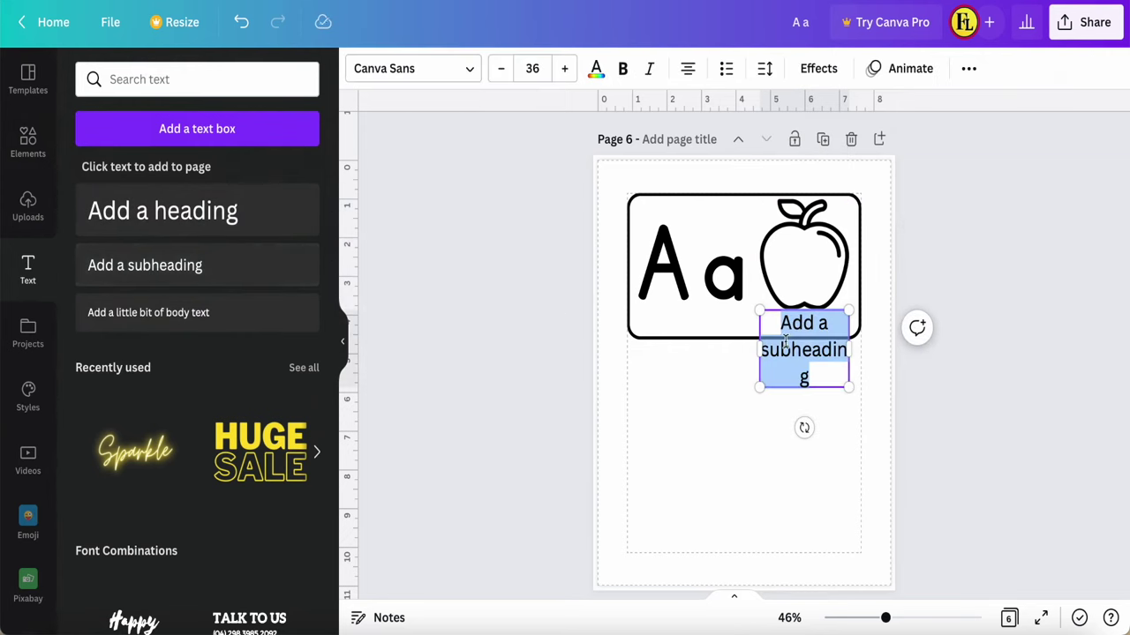
{"action": "type", "text": "aplle"}
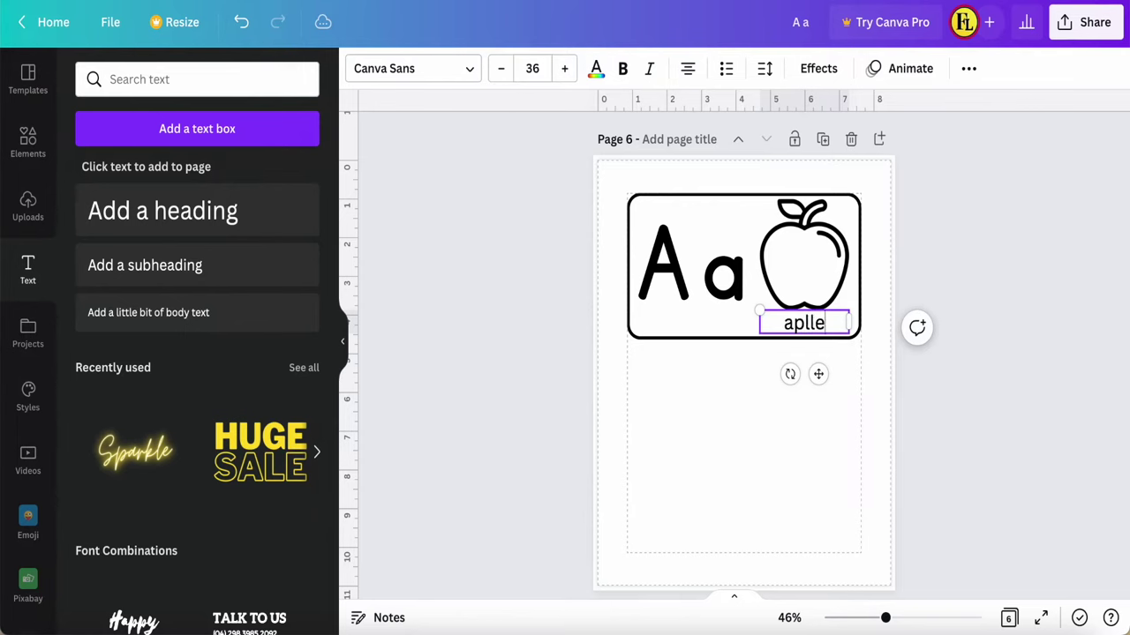
{"action": "key", "text": "BackSpace"}
{"action": "key", "text": "BackSpace"}
{"action": "key", "text": "BackSpace"}
{"action": "type", "text": "ple"}
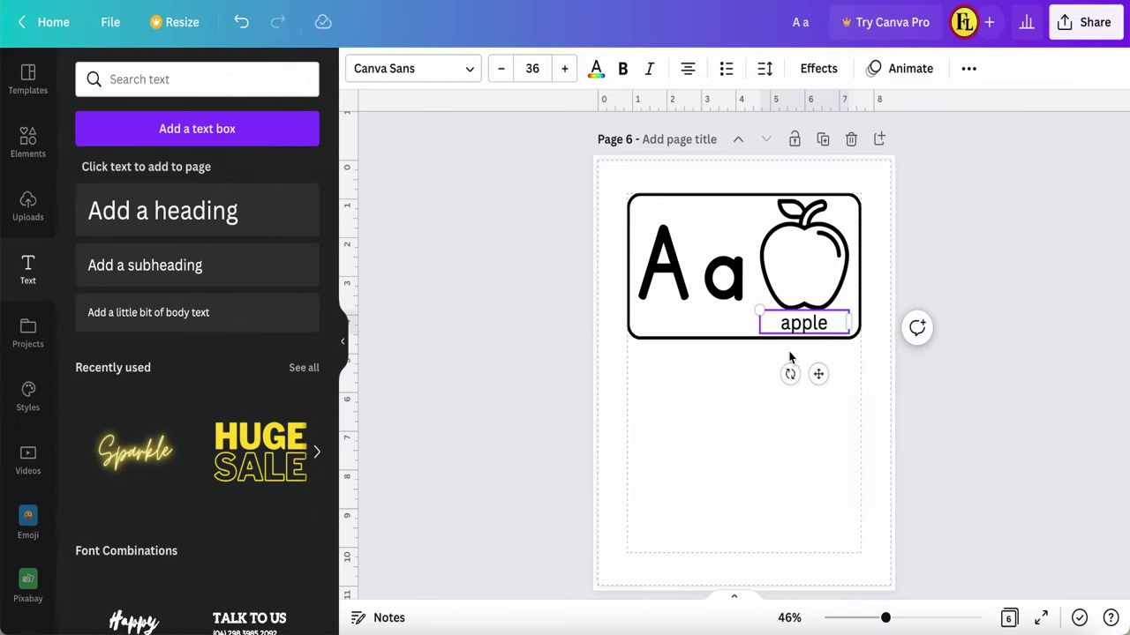
Set the "apple" label to KG Primary Penmanship, left-align it, and centre its narrowed text box under the apple
{"action": "left_click", "coordinate": [469, 74]}
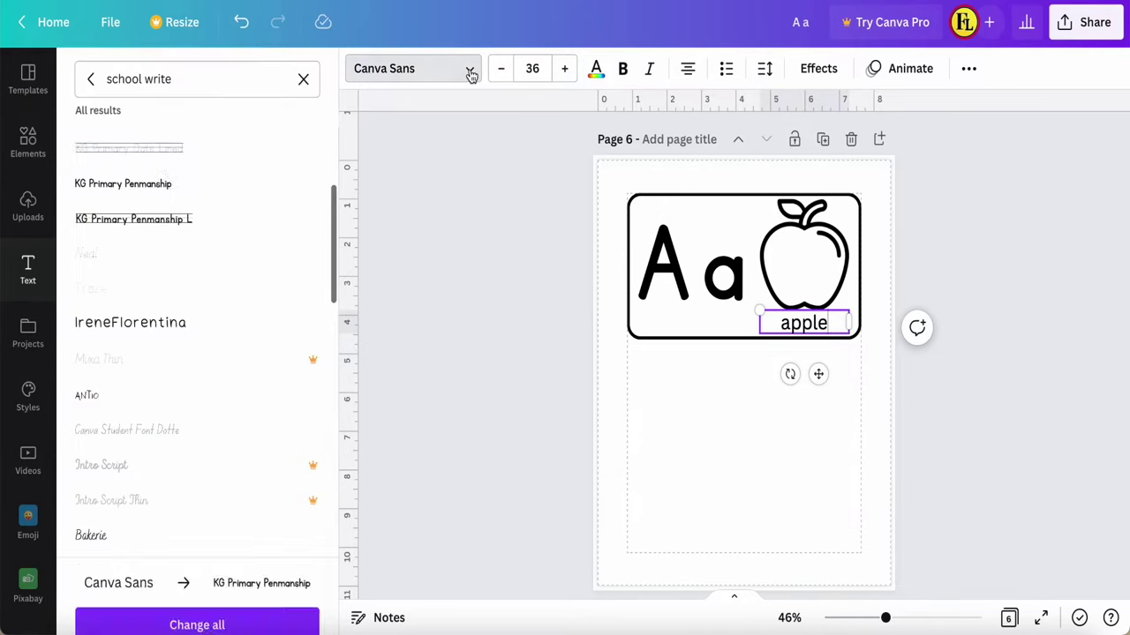
{"action": "left_click", "coordinate": [119, 187]}
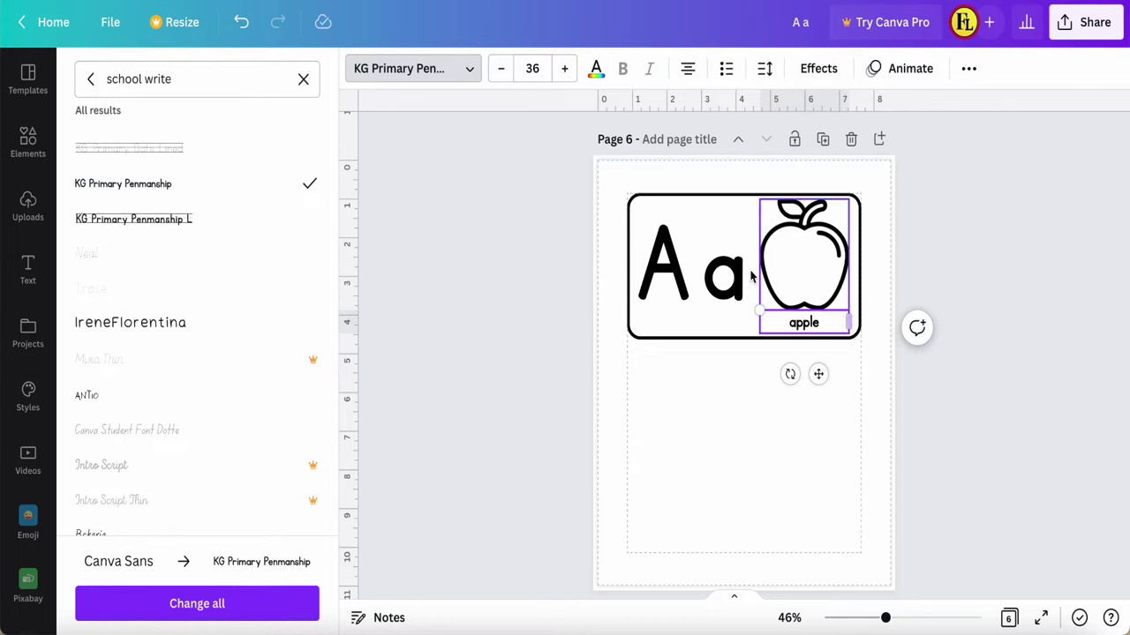
{"action": "left_click", "coordinate": [688, 71]}
{"action": "left_click", "coordinate": [689, 70]}
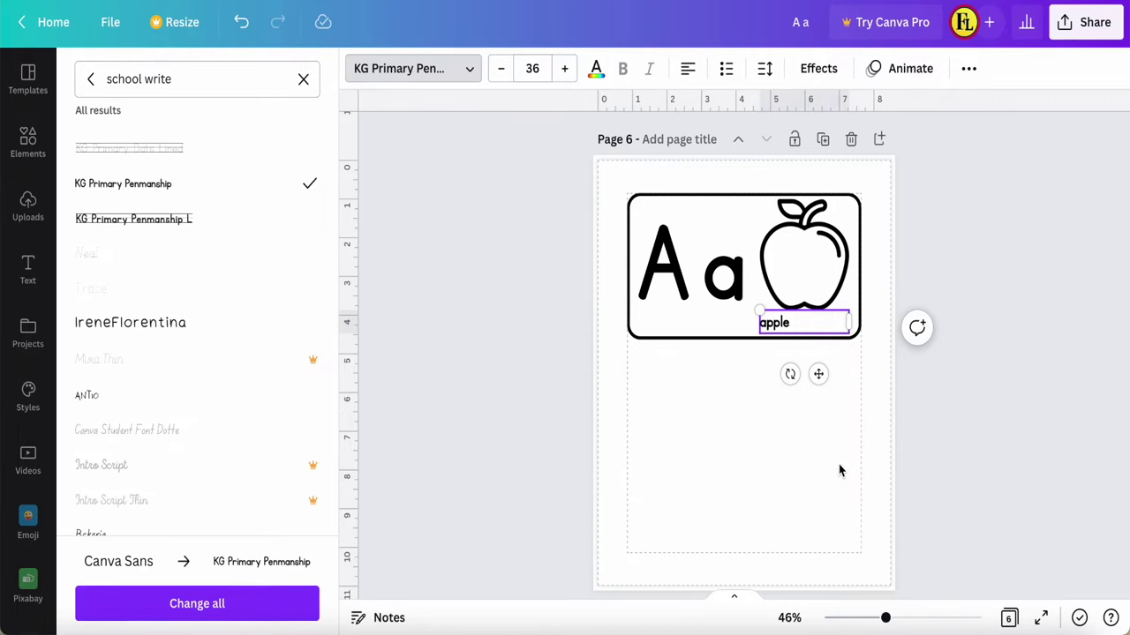
{"action": "left_click_drag", "start_coordinate": [851, 329], "coordinate": [795, 327]}
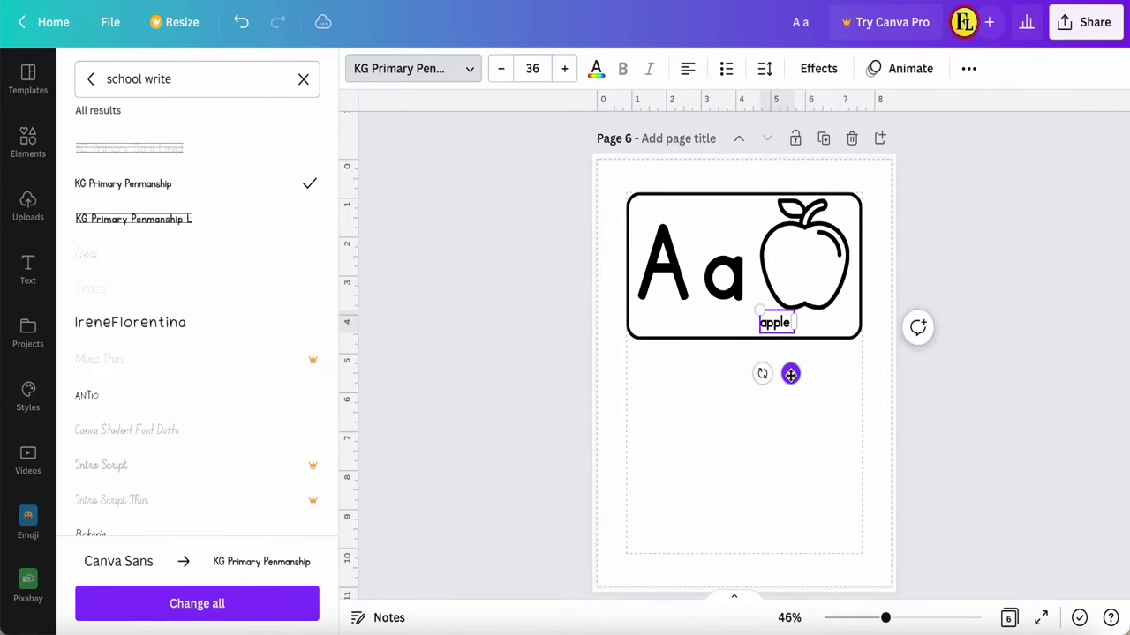
{"action": "left_click_drag", "start_coordinate": [791, 374], "coordinate": [819, 374]}
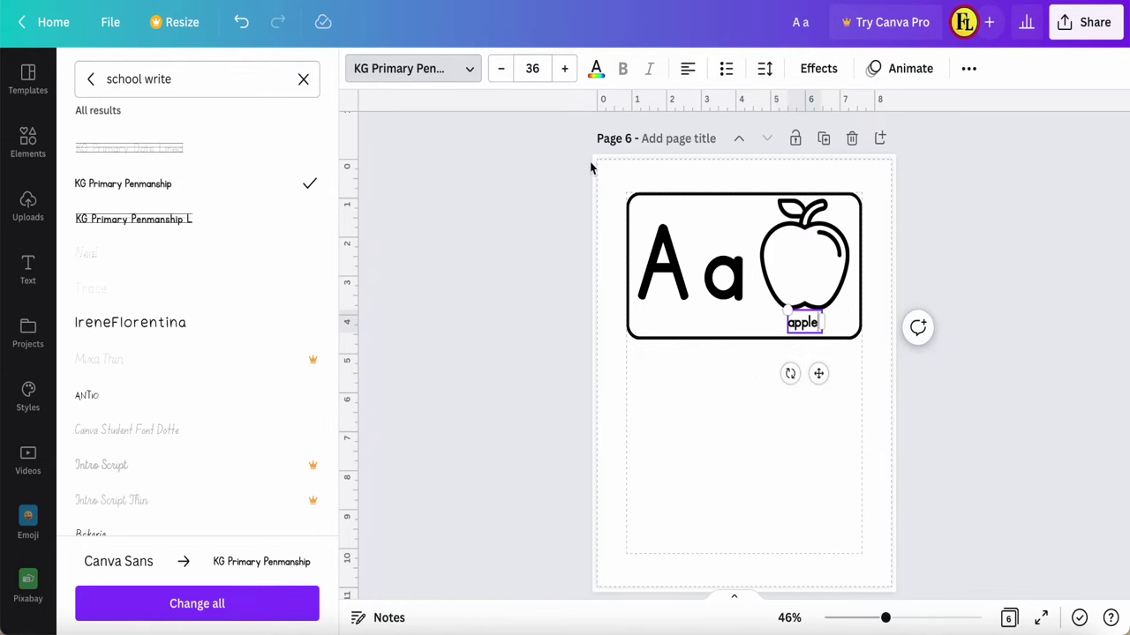
Set the "apple" label to font size 50 and fit its text box so the word stays on one line in the frame
{"action": "left_click", "coordinate": [537, 68]}
{"action": "type", "text": "50"}
{"action": "key", "text": "Return"}
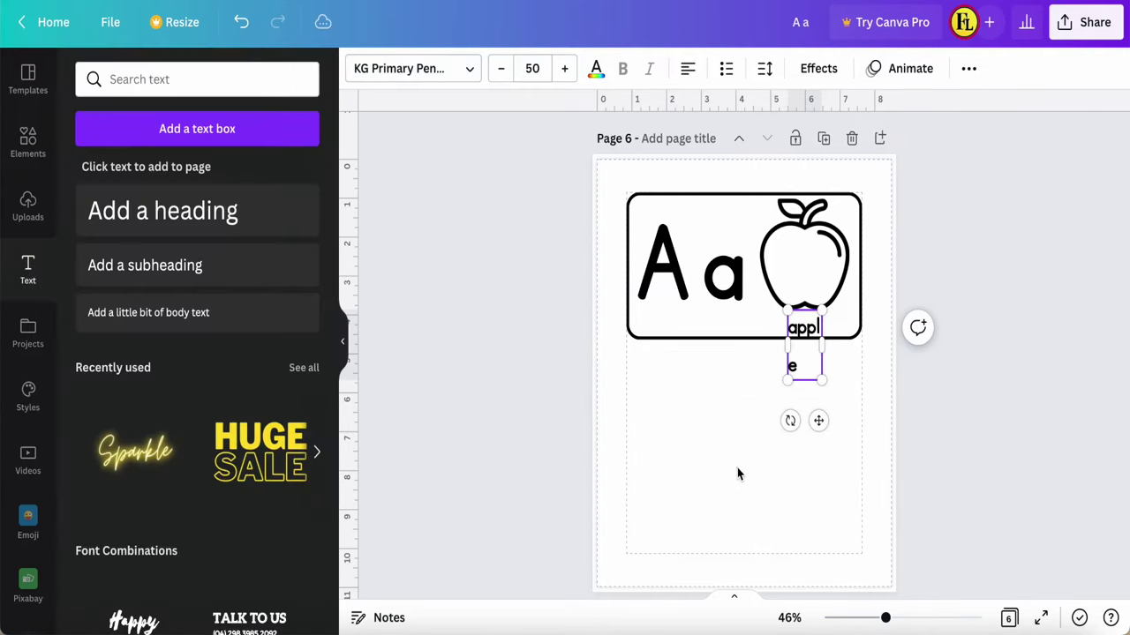
{"action": "left_click_drag", "start_coordinate": [823, 352], "coordinate": [823, 383]}
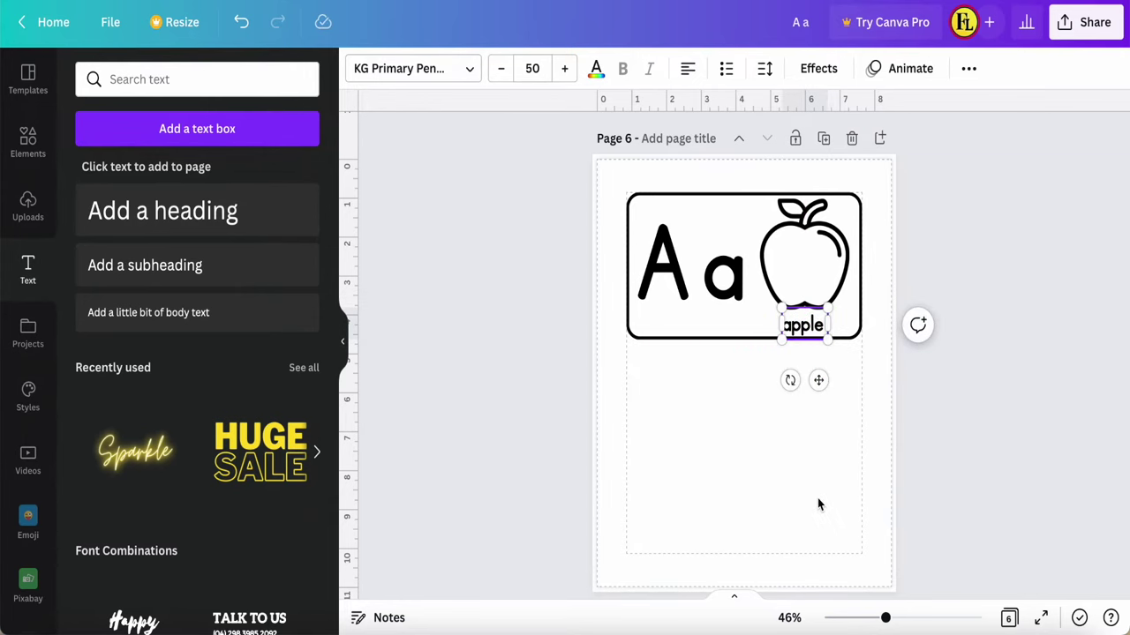
{"action": "left_click_drag", "start_coordinate": [886, 621], "coordinate": [888, 622]}
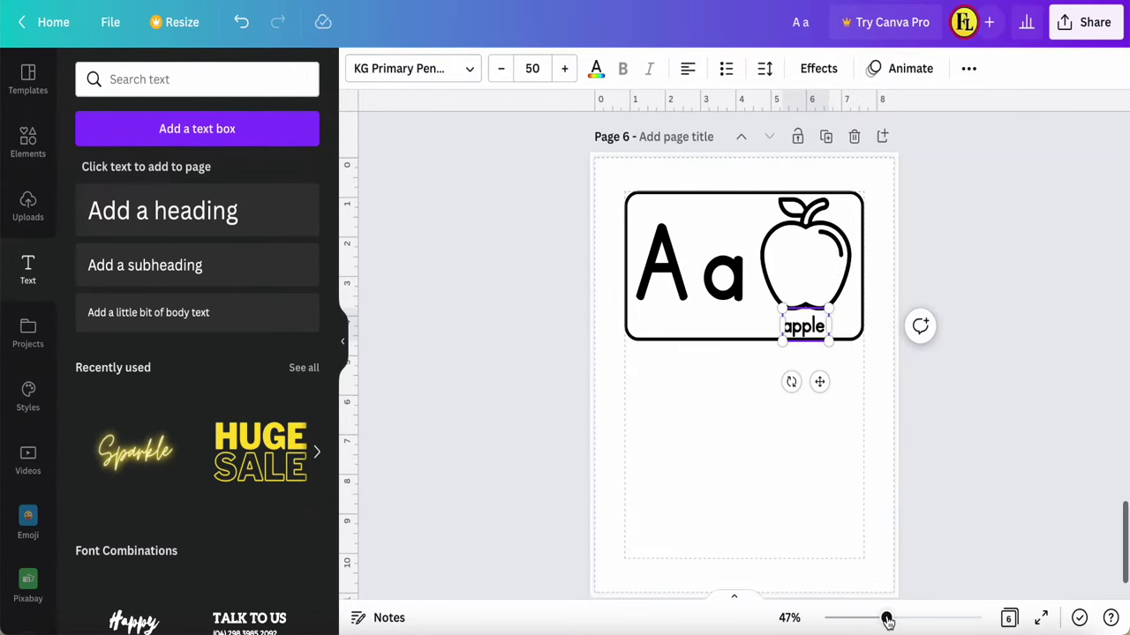
{"action": "left_click", "coordinate": [943, 459]}
{"action": "scroll", "coordinate": [937, 462], "scroll_direction": "up", "scroll_amount": 1}
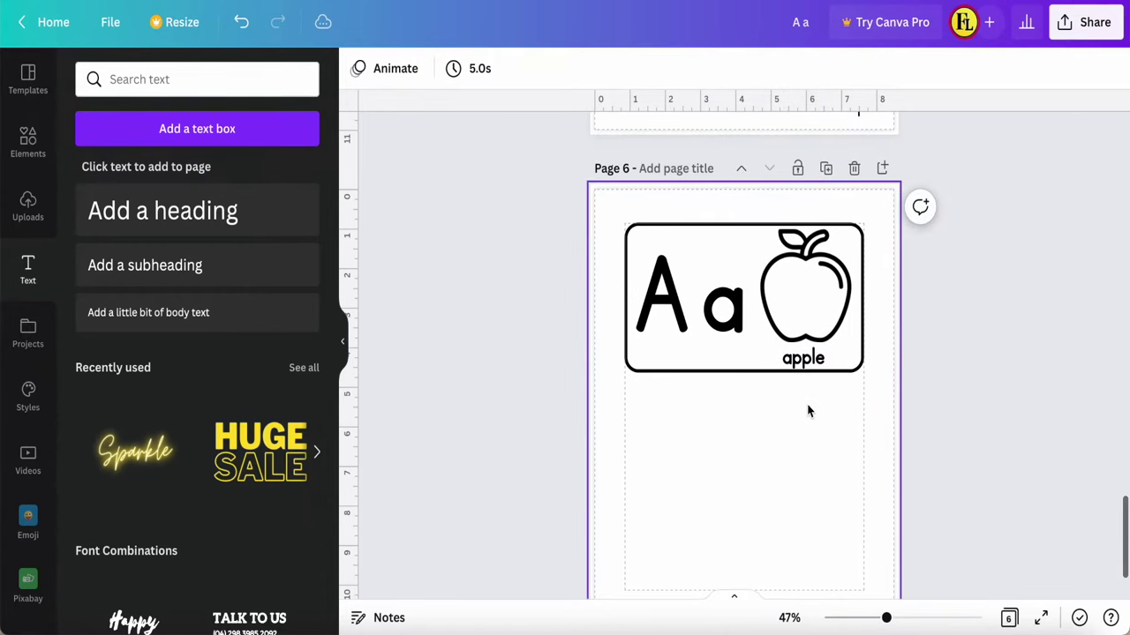
{"action": "scroll", "coordinate": [749, 448], "scroll_direction": "down", "scroll_amount": 2}
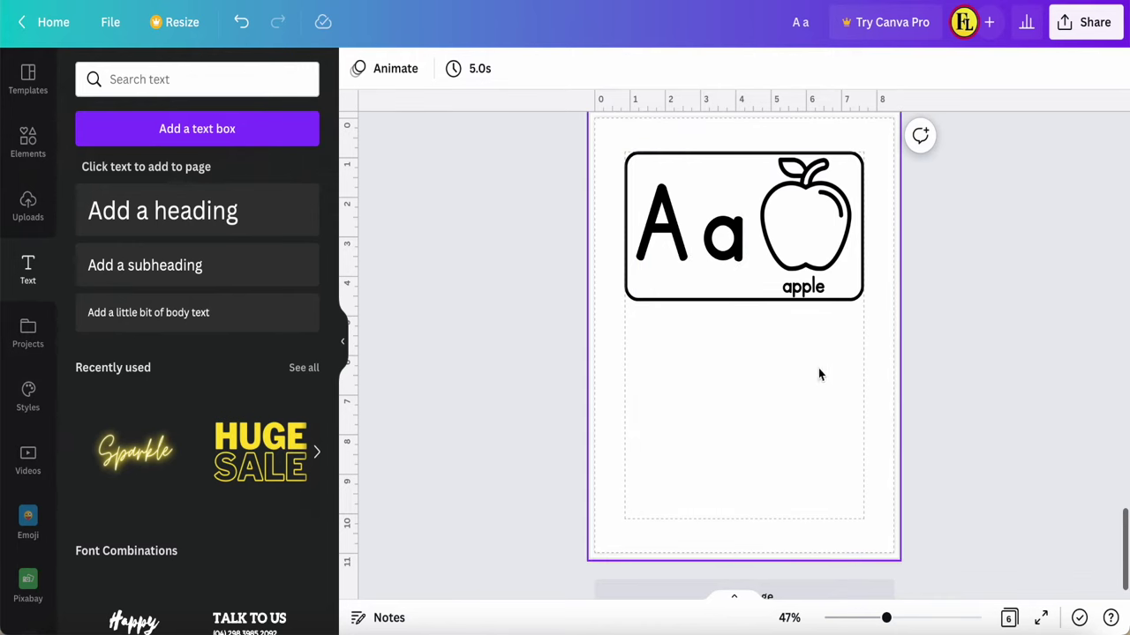
Add a heading below the frame in KG Primary Penmanship Lined and enlarge it to the margin width, at font size 94.3
{"action": "left_click", "coordinate": [138, 215]}
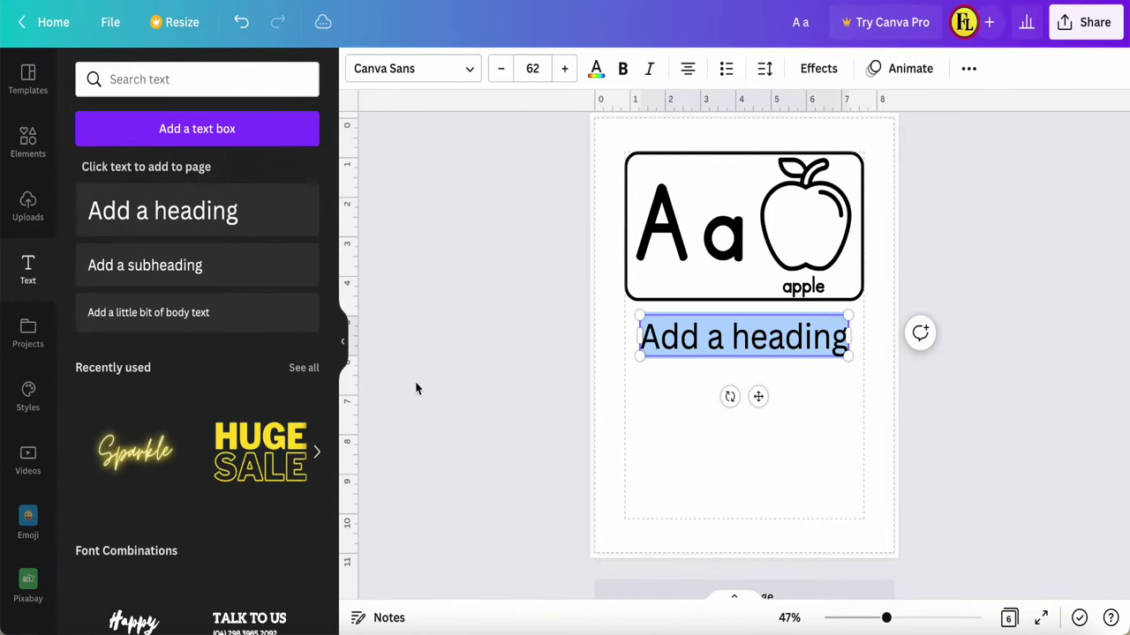
{"action": "left_click", "coordinate": [469, 71]}
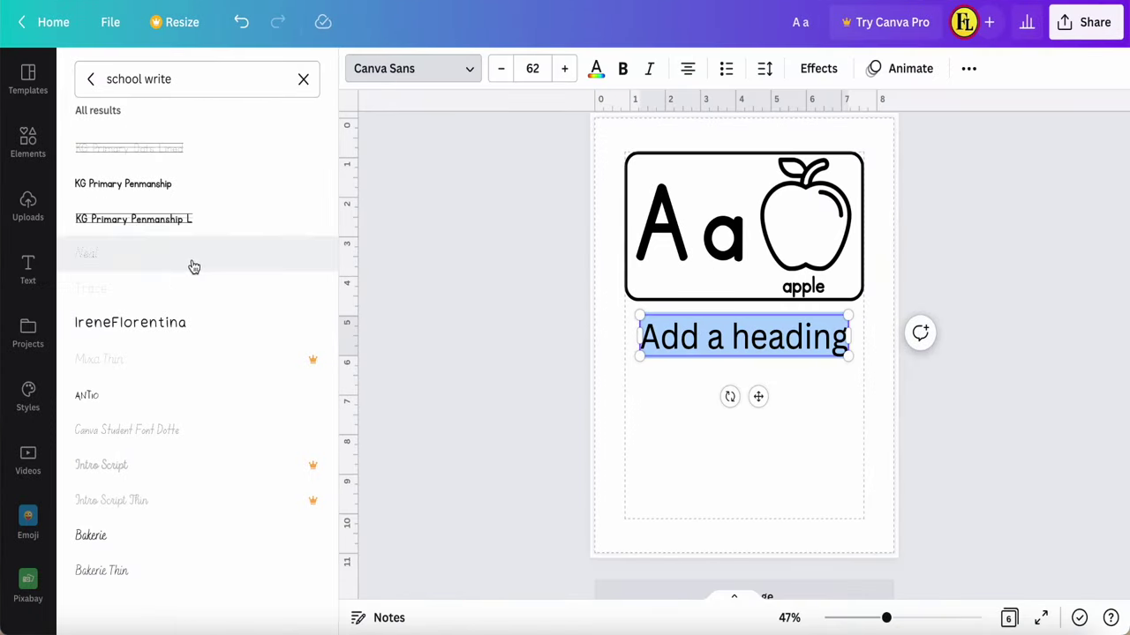
{"action": "left_click", "coordinate": [164, 220]}
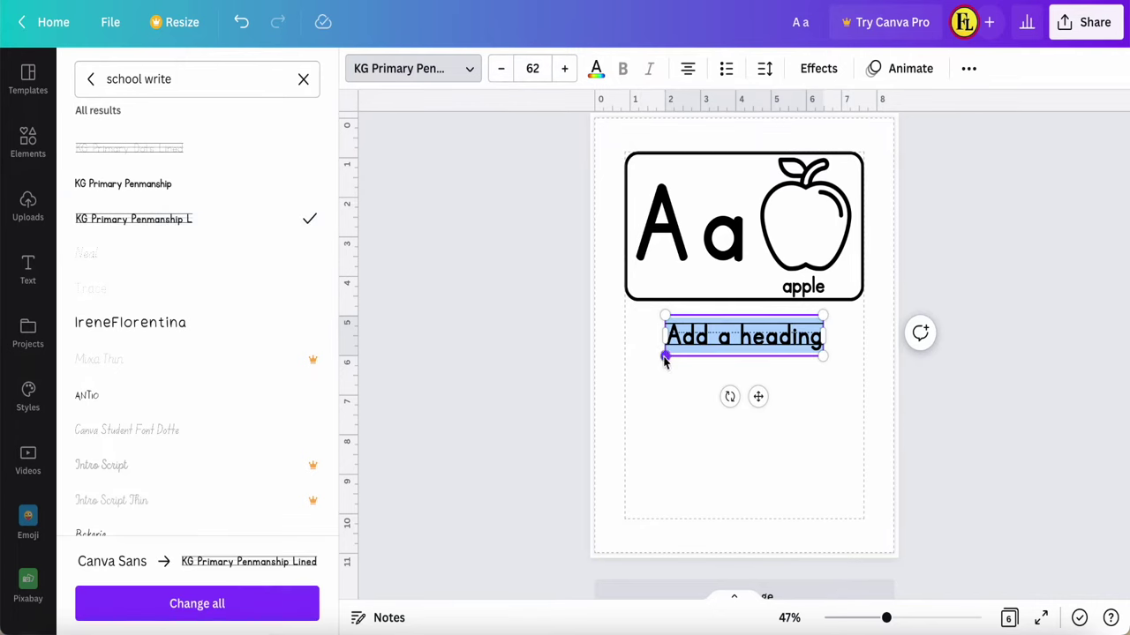
{"action": "left_click_drag", "start_coordinate": [669, 365], "coordinate": [634, 393]}
{"action": "left_click_drag", "start_coordinate": [823, 371], "coordinate": [863, 379]}
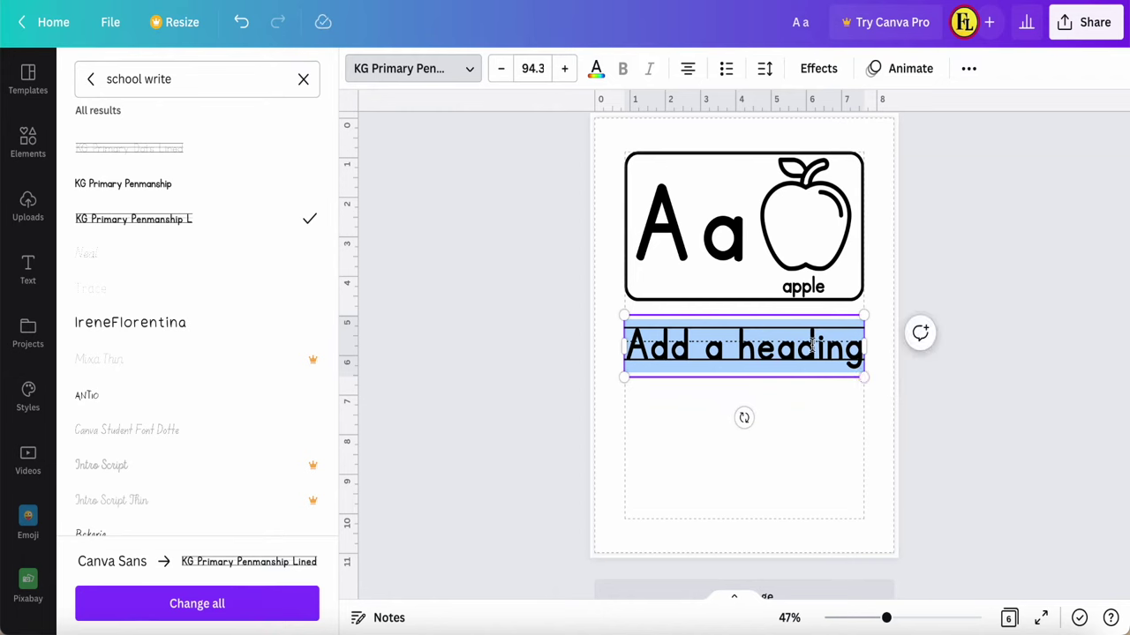
Replace the lined heading's text with a row of seven spaced capital letters, "A A A A A A A"
{"action": "type", "text": "A"}
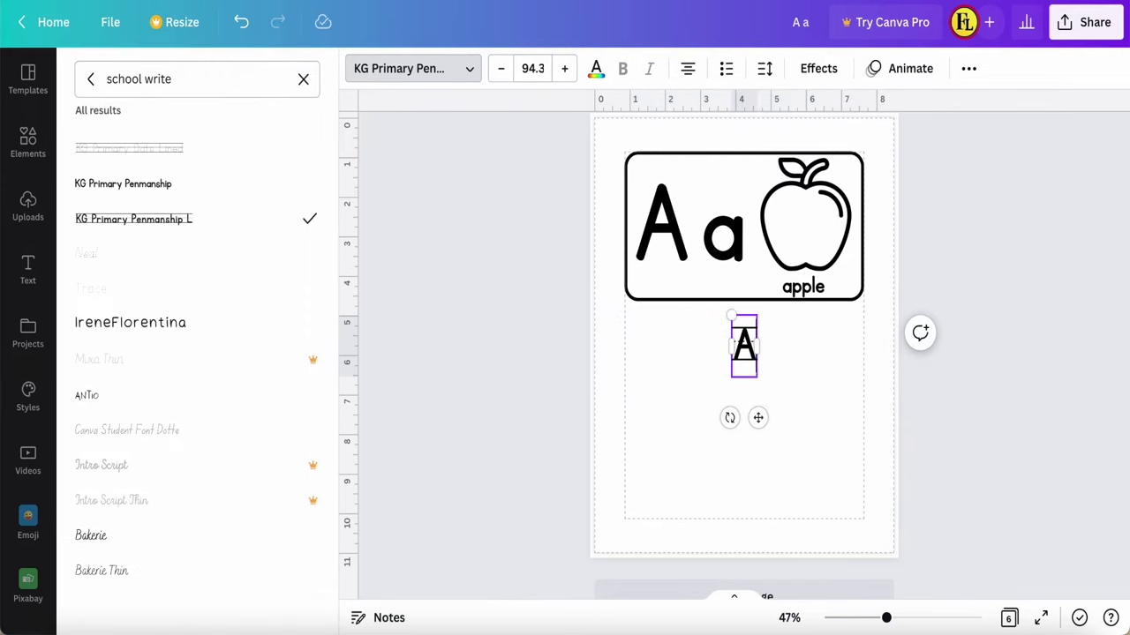
{"action": "key", "text": "Escape"}
{"action": "type", "text": "A"}
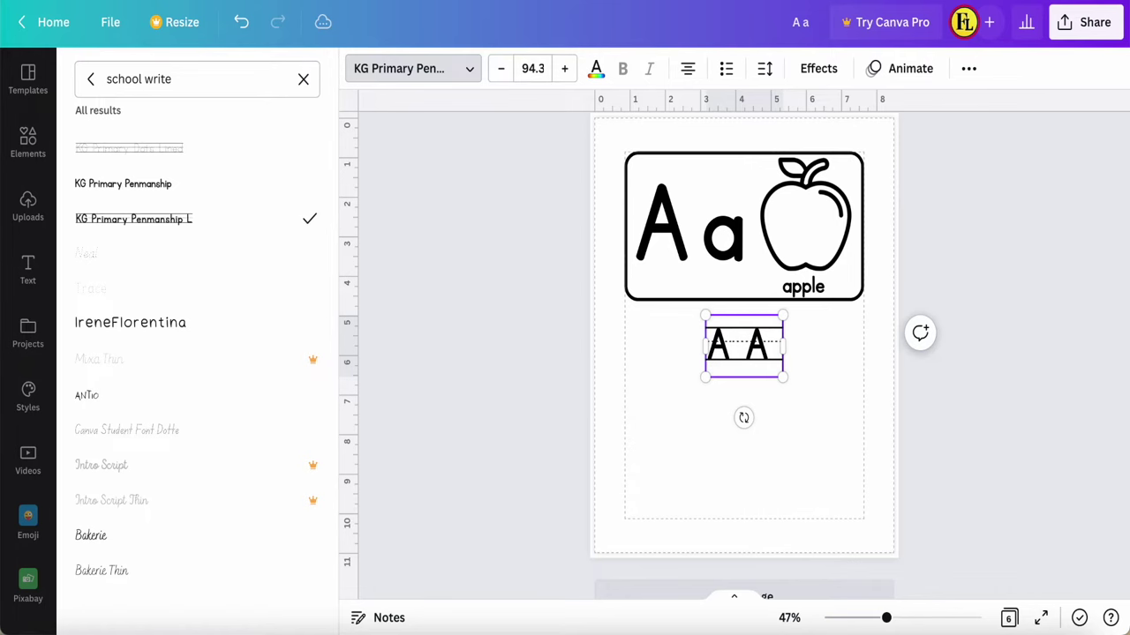
{"action": "type", "text": " A"}
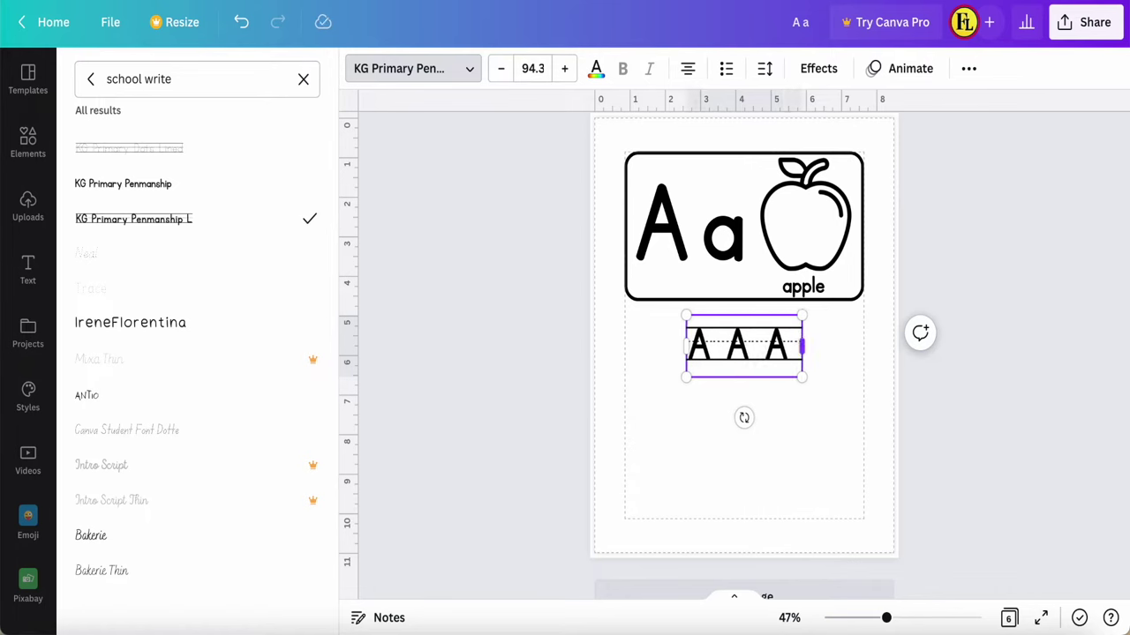
{"action": "type", "text": " A A"}
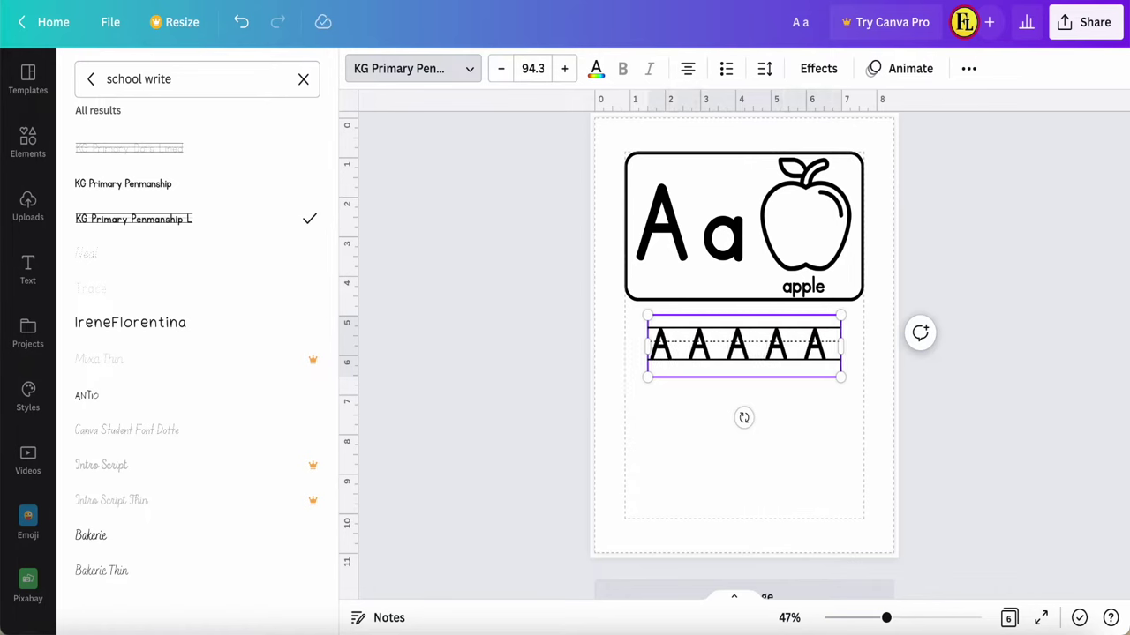
{"action": "type", "text": " A"}
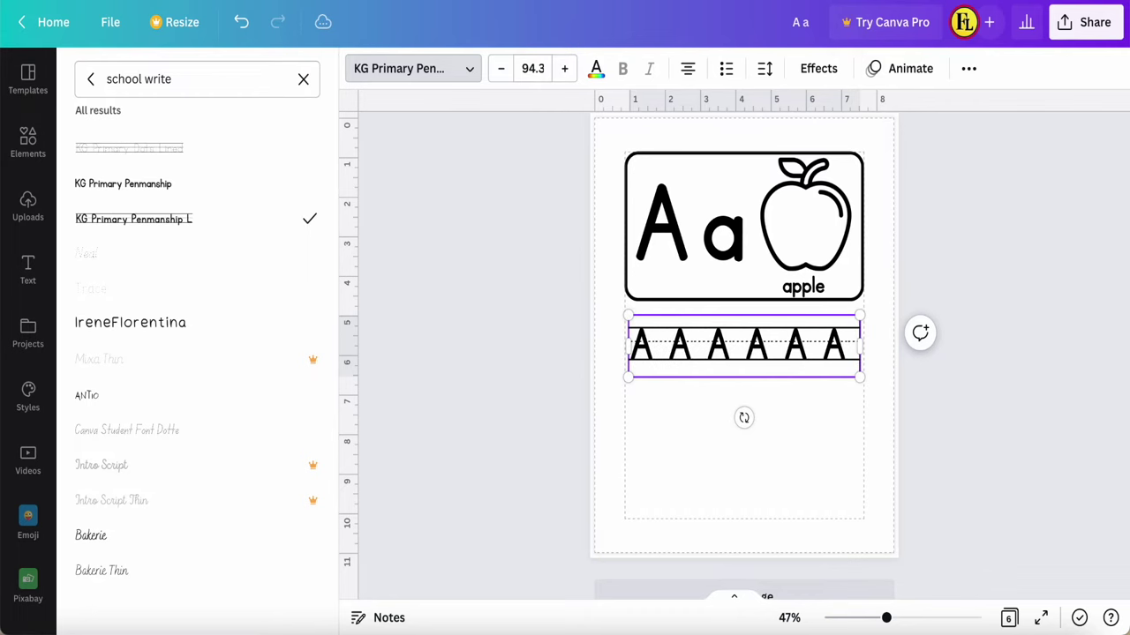
{"action": "type", "text": " A"}
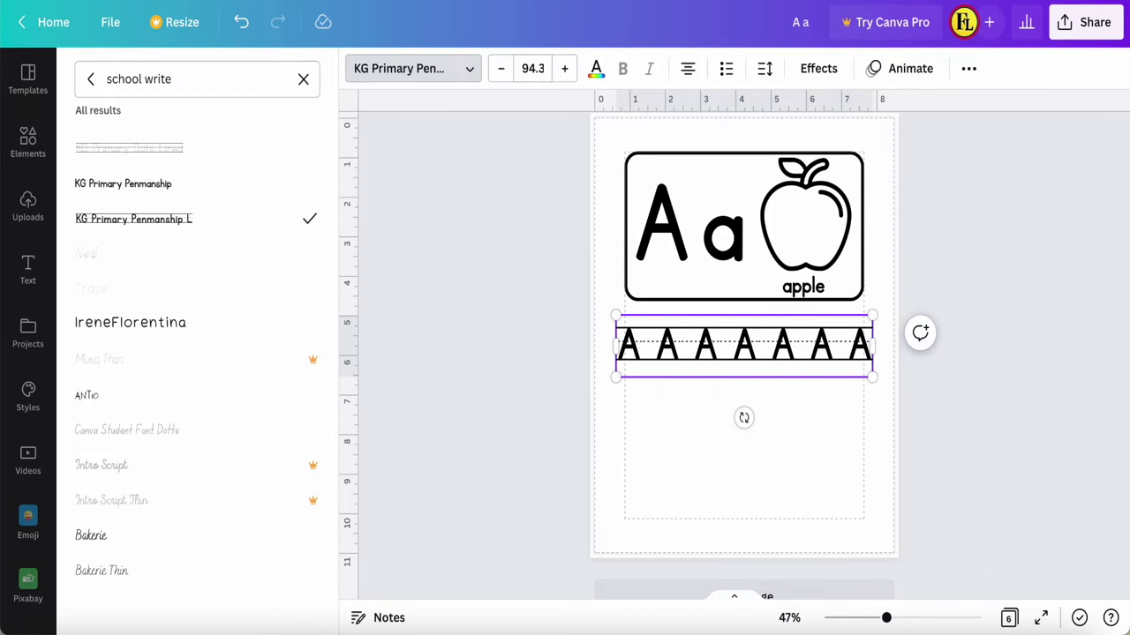
{"action": "scroll", "coordinate": [804, 411], "scroll_direction": "up", "scroll_amount": 3}
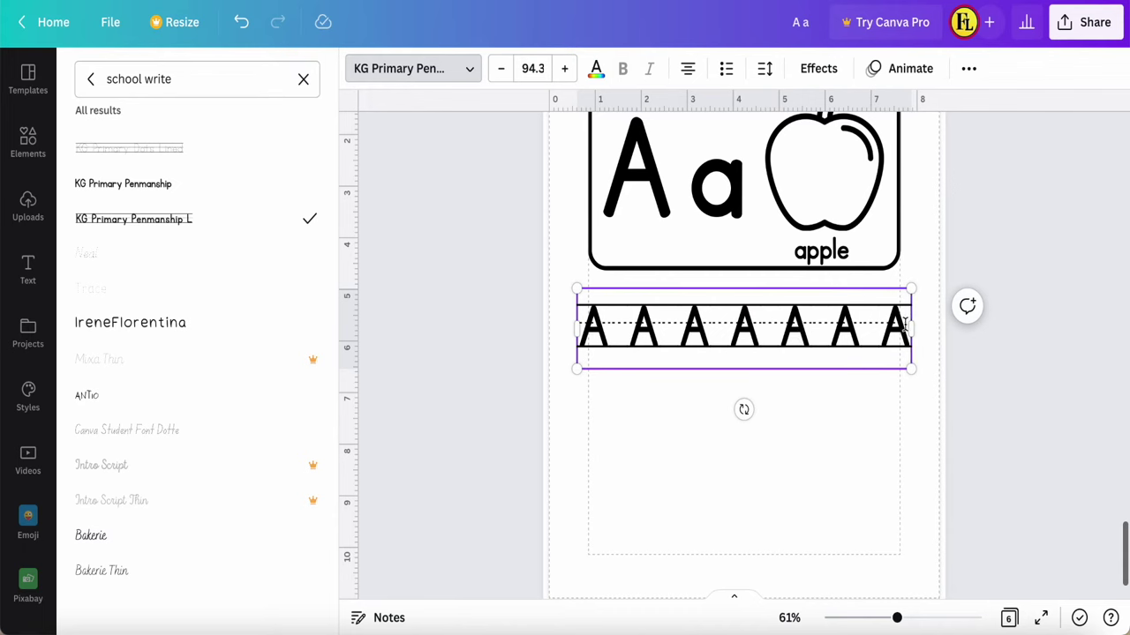
Remove the last capital A from the lined row and enlarge the row to the margin width, at font size 97.7
{"action": "key", "text": "BackSpace"}
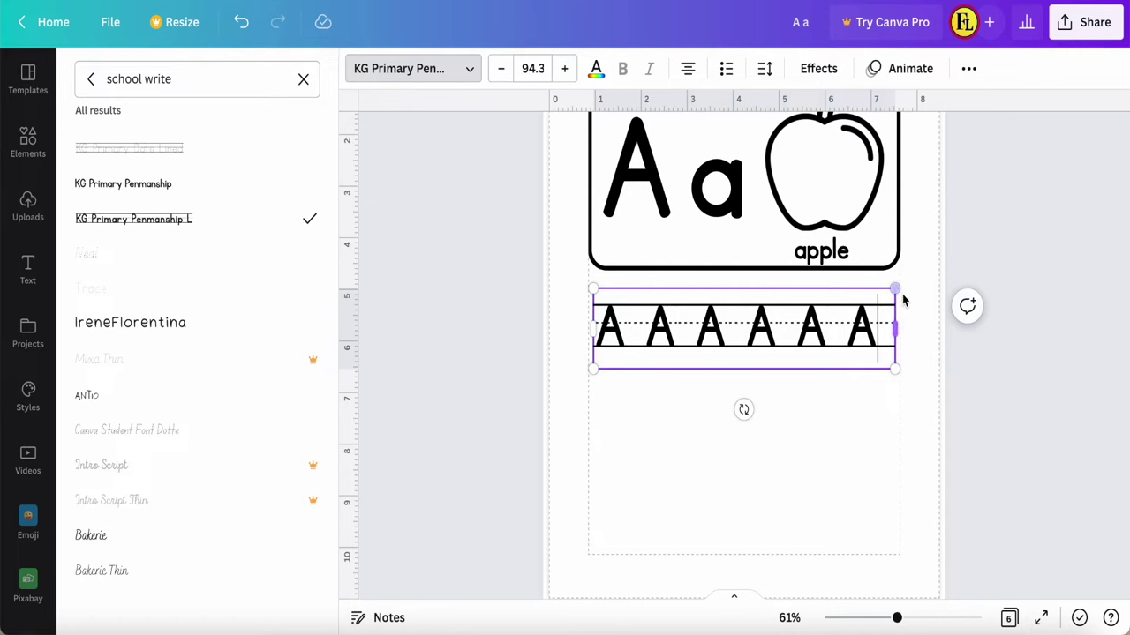
{"action": "left_click_drag", "start_coordinate": [896, 294], "coordinate": [899, 289]}
{"action": "left_click_drag", "start_coordinate": [592, 369], "coordinate": [588, 370]}
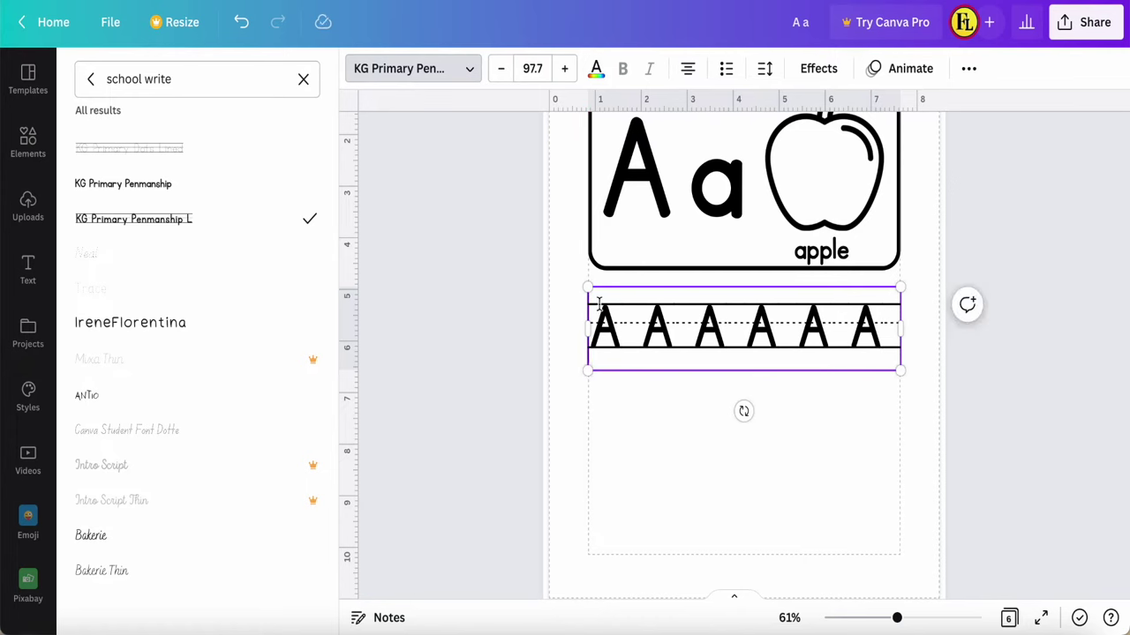
Insert a space before the first A and shrink the lined row to fit between the margins, at font size 92.3
{"action": "double_click", "coordinate": [600, 332]}
{"action": "key", "text": "Escape"}
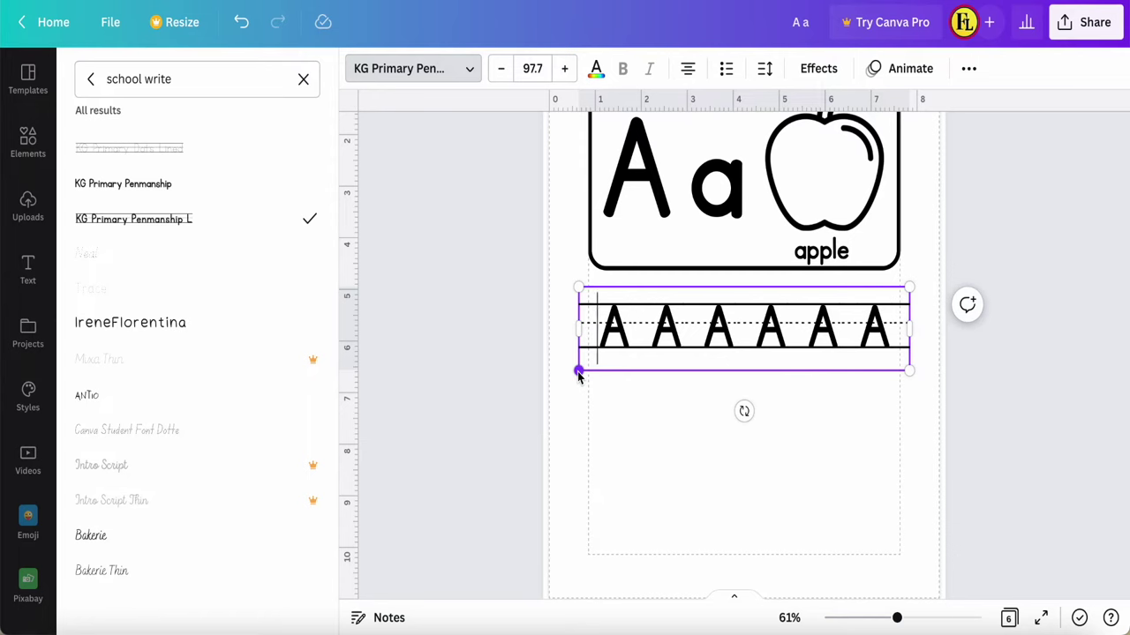
{"action": "left_click_drag", "start_coordinate": [579, 375], "coordinate": [588, 370]}
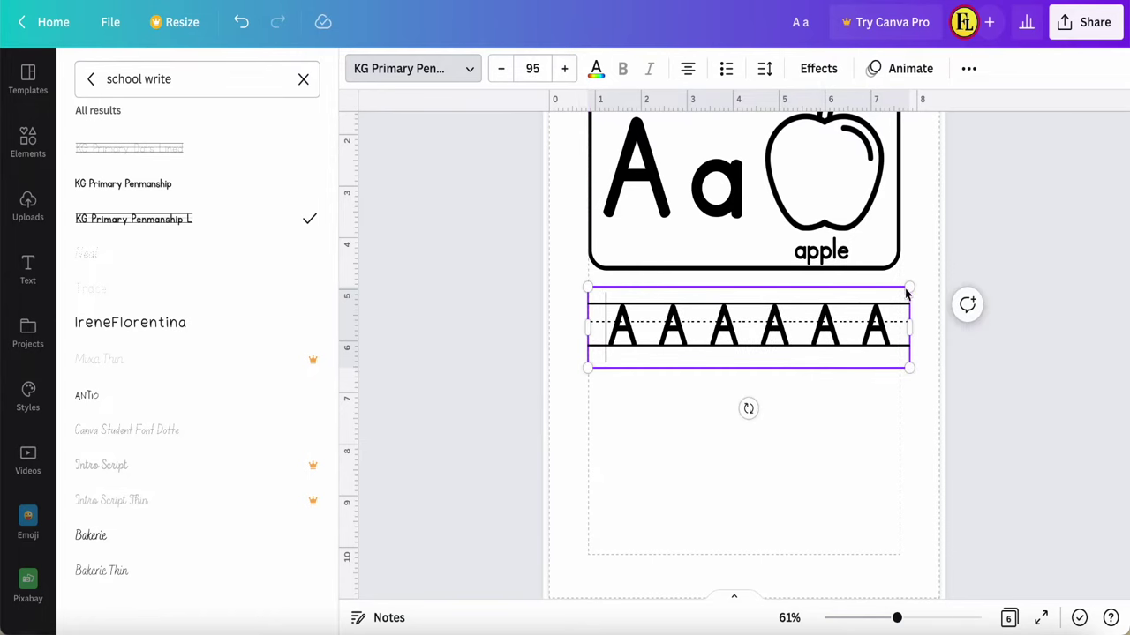
{"action": "left_click_drag", "start_coordinate": [908, 293], "coordinate": [901, 292]}
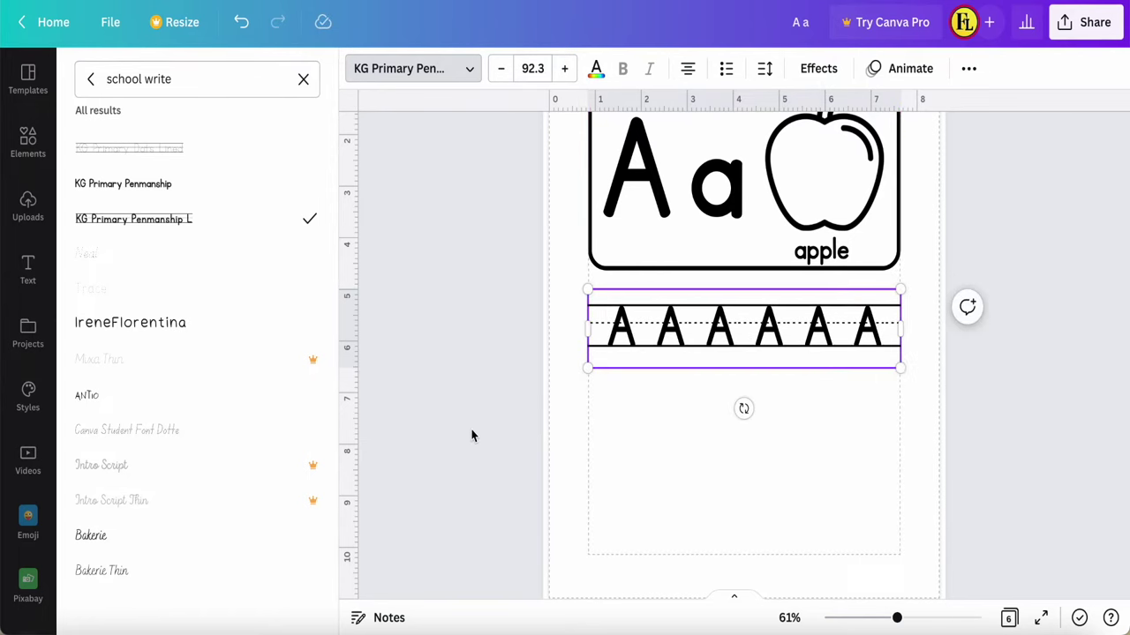
{"action": "left_click", "coordinate": [472, 433]}
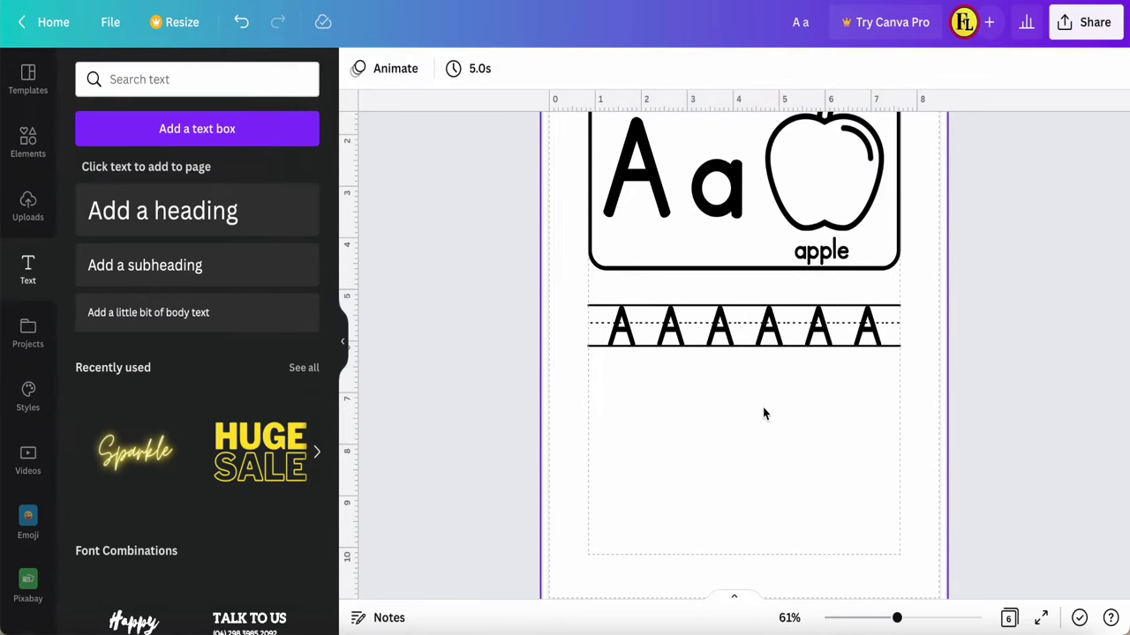
Move the lined row of capital letters up slightly, closer to the apple frame
{"action": "scroll", "coordinate": [765, 388], "scroll_direction": "up", "scroll_amount": 1}
{"action": "left_click", "coordinate": [760, 353]}
{"action": "left_click_drag", "start_coordinate": [760, 347], "coordinate": [760, 337]}
{"action": "left_click", "coordinate": [758, 470]}
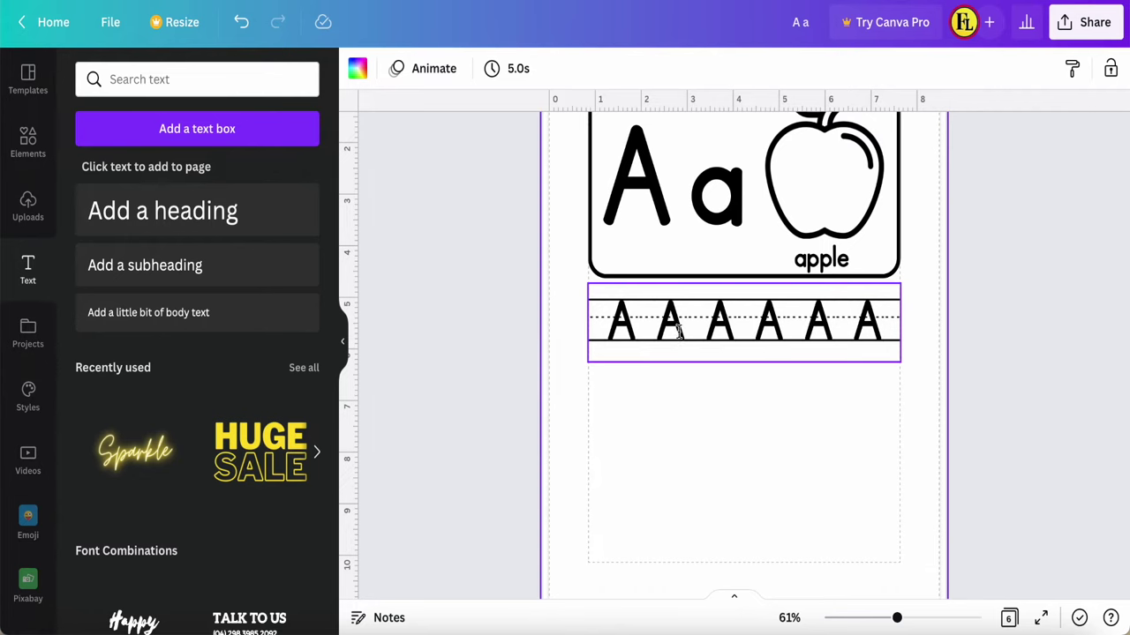
Colour the lined row of capital letters gray #a6a6a6, after trying the lighter gray
{"action": "left_click", "coordinate": [706, 338]}
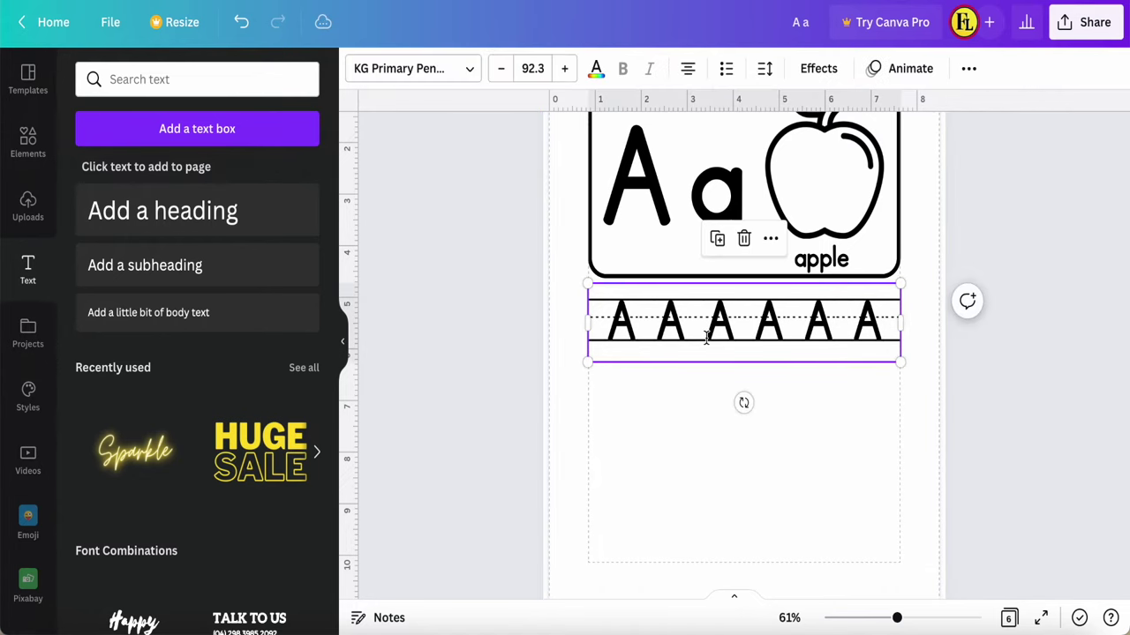
{"action": "left_click", "coordinate": [469, 70]}
{"action": "left_click", "coordinate": [642, 338]}
{"action": "left_click", "coordinate": [595, 69]}
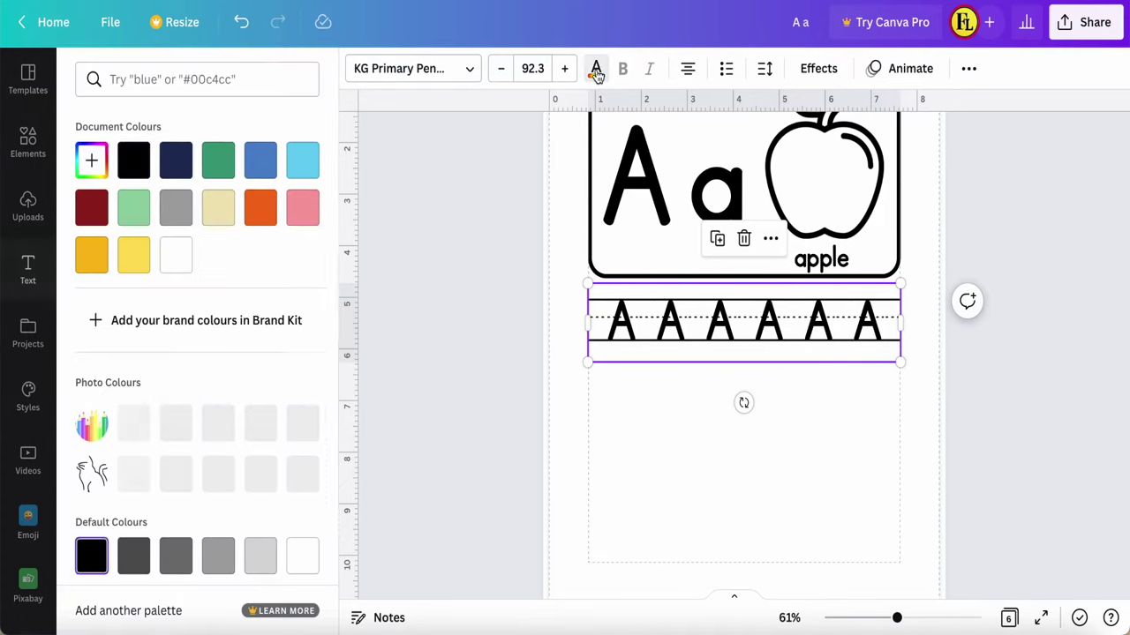
{"action": "scroll", "coordinate": [194, 424], "scroll_direction": "down", "scroll_amount": 3}
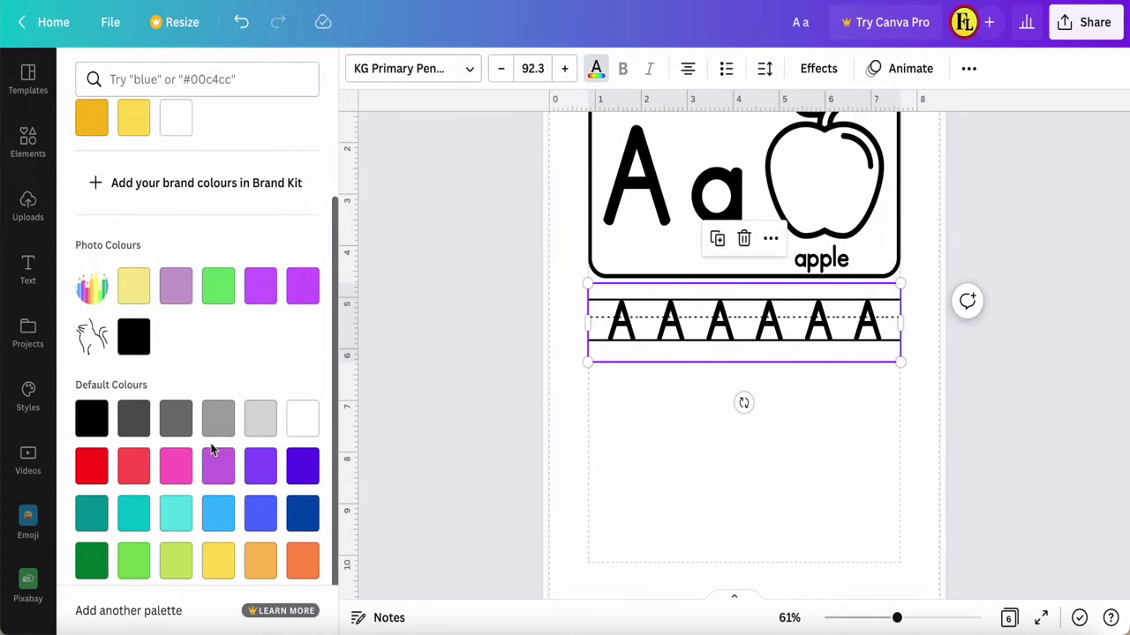
{"action": "left_click", "coordinate": [218, 420]}
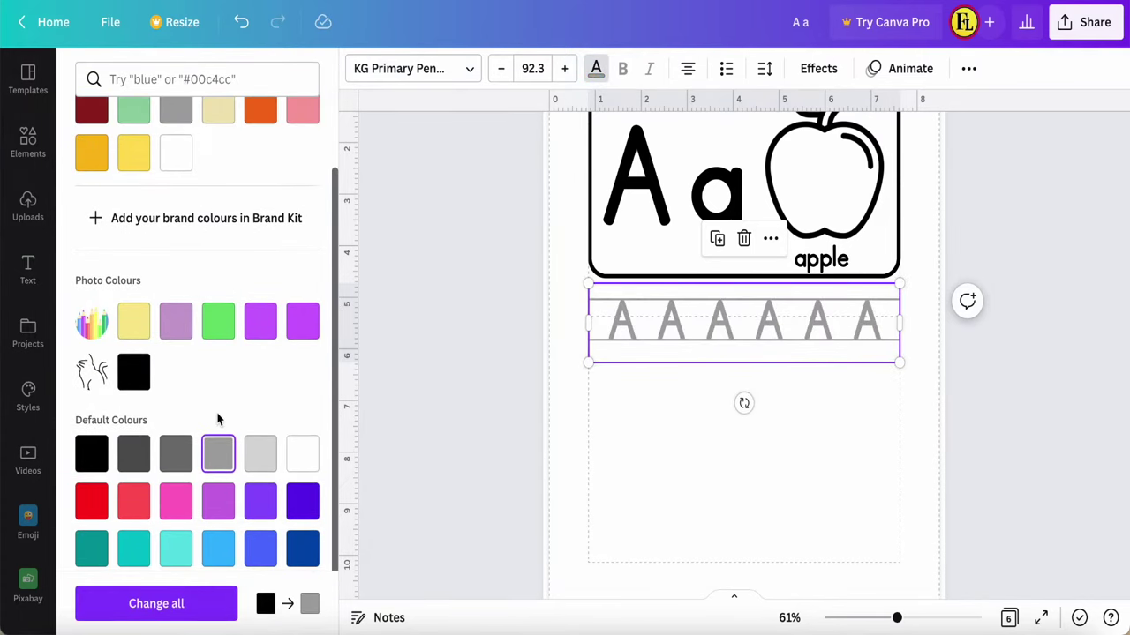
{"action": "left_click", "coordinate": [260, 456]}
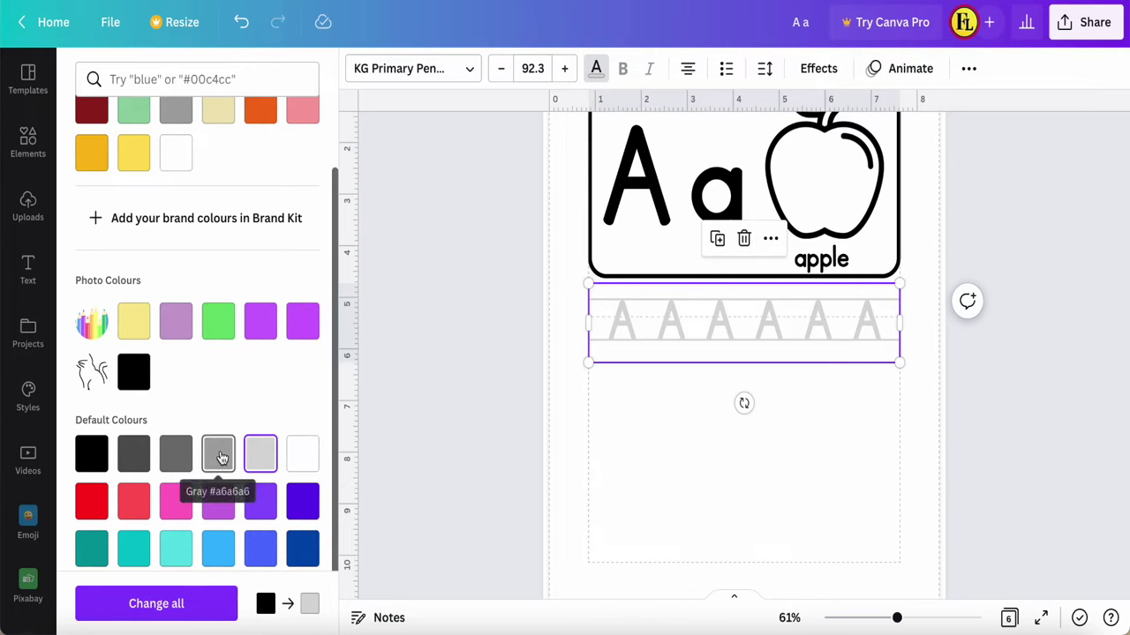
{"action": "left_click", "coordinate": [219, 454]}
{"action": "left_click", "coordinate": [659, 482]}
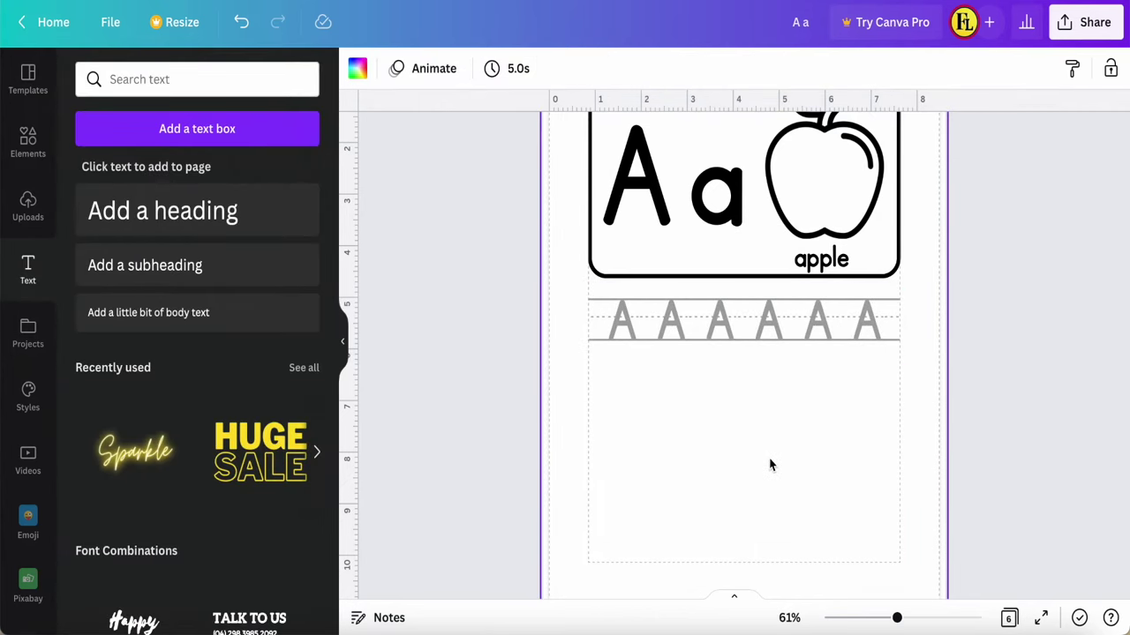
Duplicate the gray capital letter row and place the copy directly below it, aligned with the margins
{"action": "left_click", "coordinate": [740, 328]}
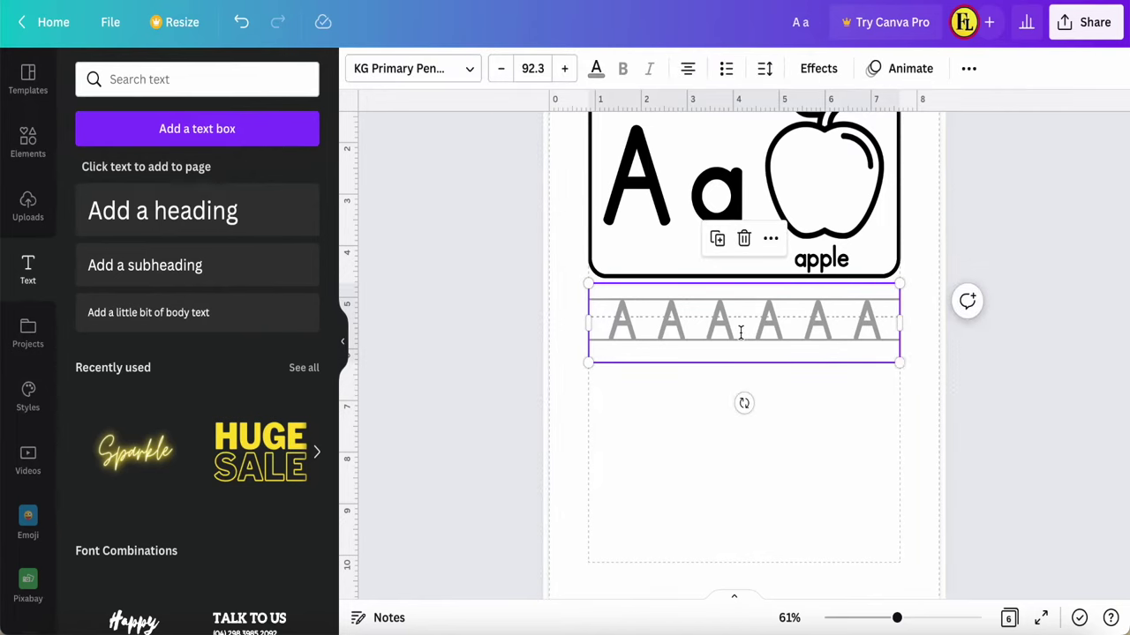
{"action": "left_click", "coordinate": [718, 240]}
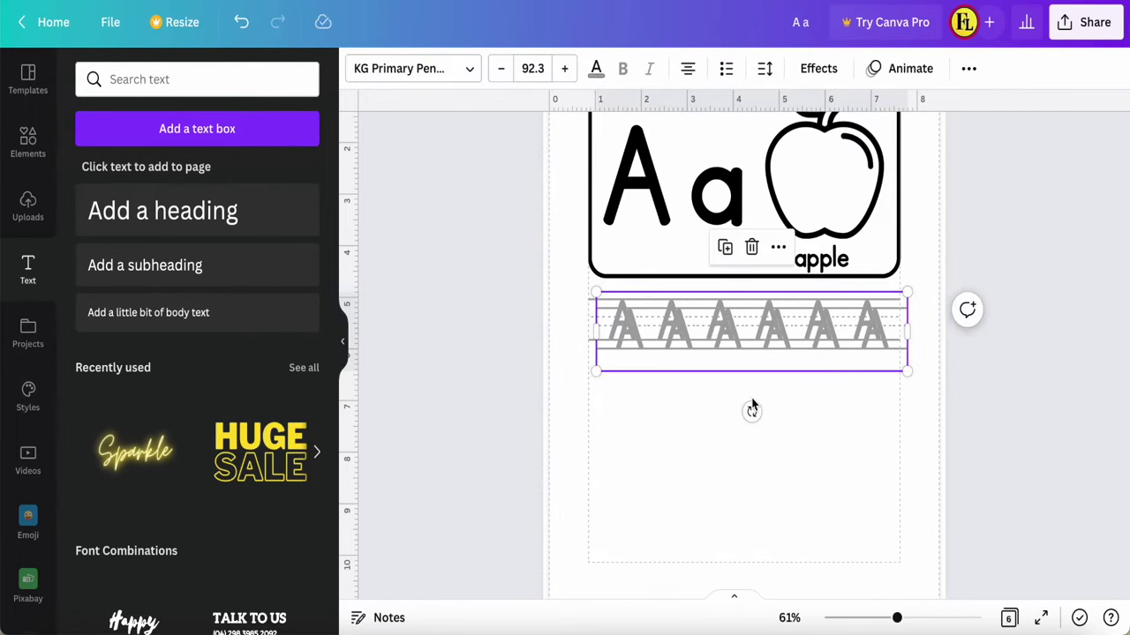
{"action": "mouse_move", "coordinate": [752, 332]}
{"action": "left_mouse_down"}
{"action": "mouse_move", "coordinate": [751, 398]}
{"action": "mouse_move", "coordinate": [745, 388]}
{"action": "left_mouse_up"}
{"action": "left_click", "coordinate": [699, 487]}
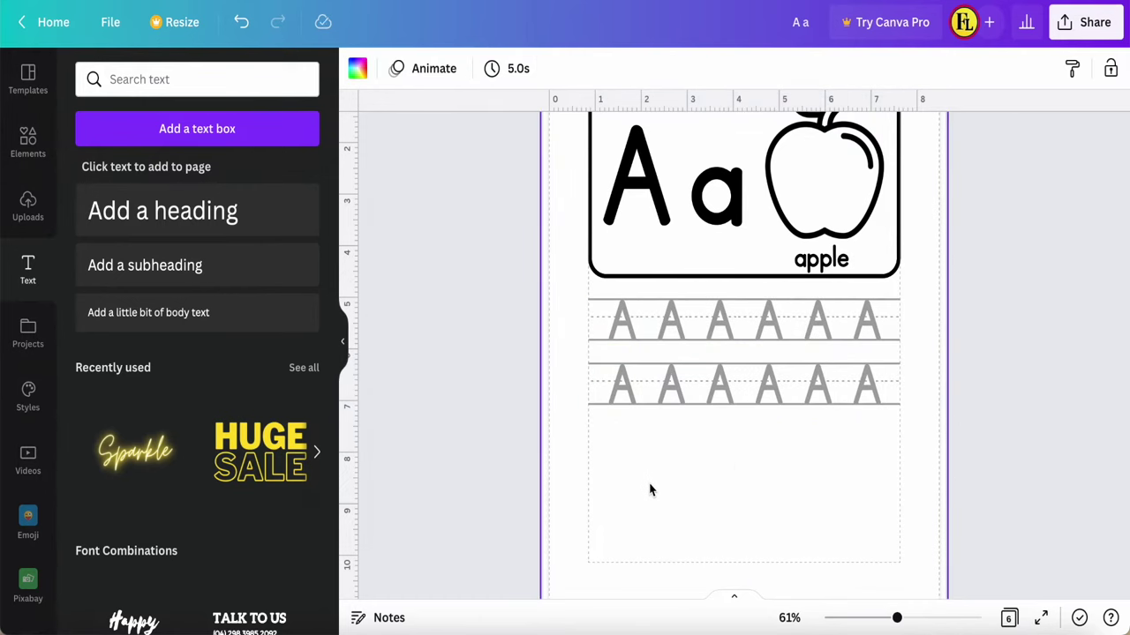
Replace the lower row's text with seven spaced lowercase letters, "a a a a a a a"
{"action": "left_click", "coordinate": [707, 375]}
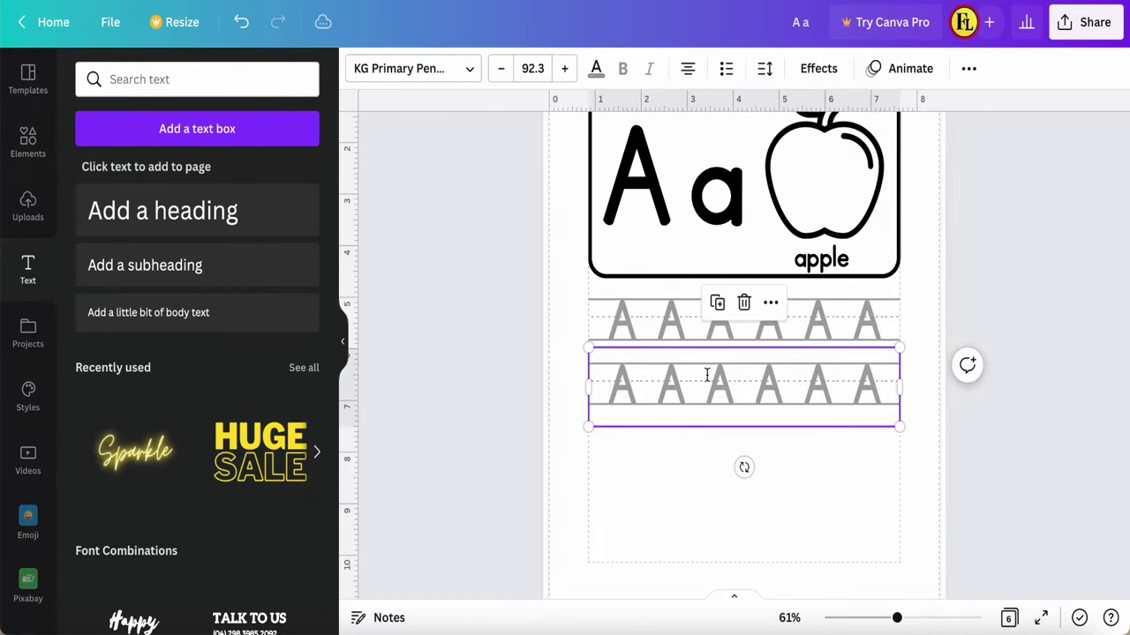
{"action": "left_click", "coordinate": [880, 401]}
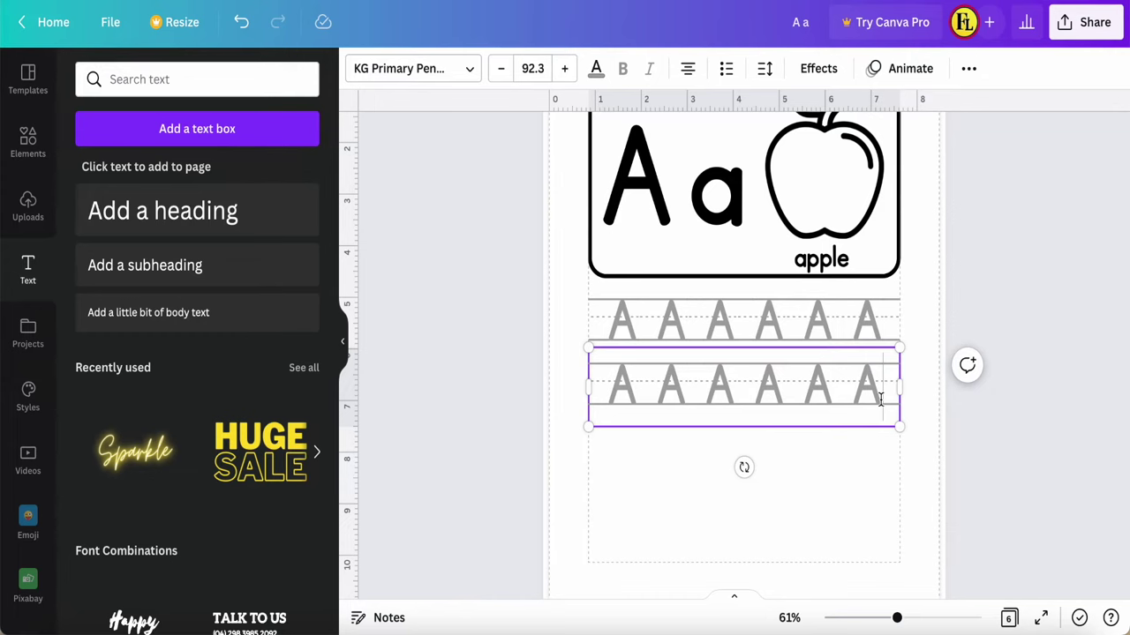
{"action": "key", "text": "BackSpace"}
{"action": "key", "text": "BackSpace"}
{"action": "key", "text": "BackSpace"}
{"action": "key", "text": "BackSpace"}
{"action": "key", "text": "BackSpace"}
{"action": "key", "text": "BackSpace"}
{"action": "key", "text": "BackSpace"}
{"action": "key", "text": "BackSpace"}
{"action": "key", "text": "BackSpace"}
{"action": "key", "text": "BackSpace"}
{"action": "key", "text": "BackSpace"}
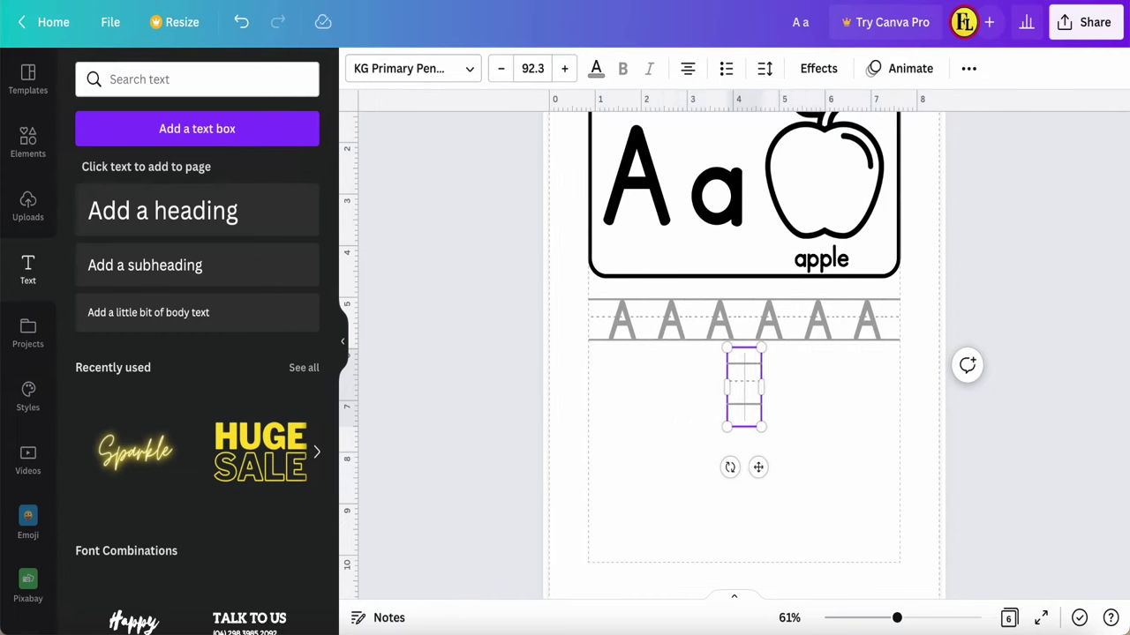
{"action": "type", "text": "a"}
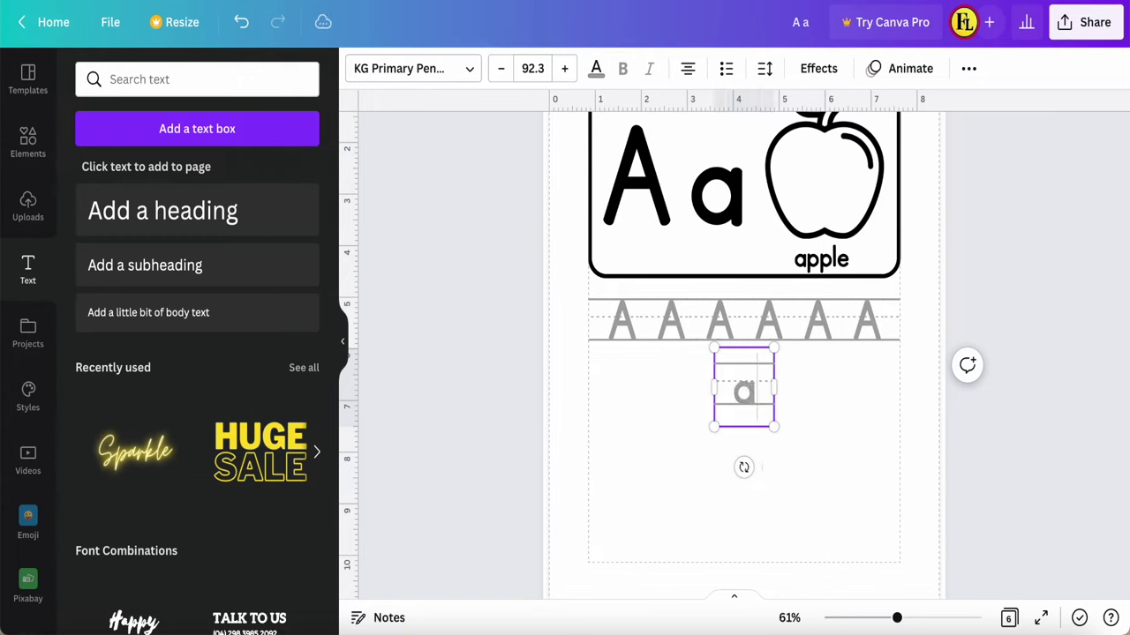
{"action": "type", "text": " a a "}
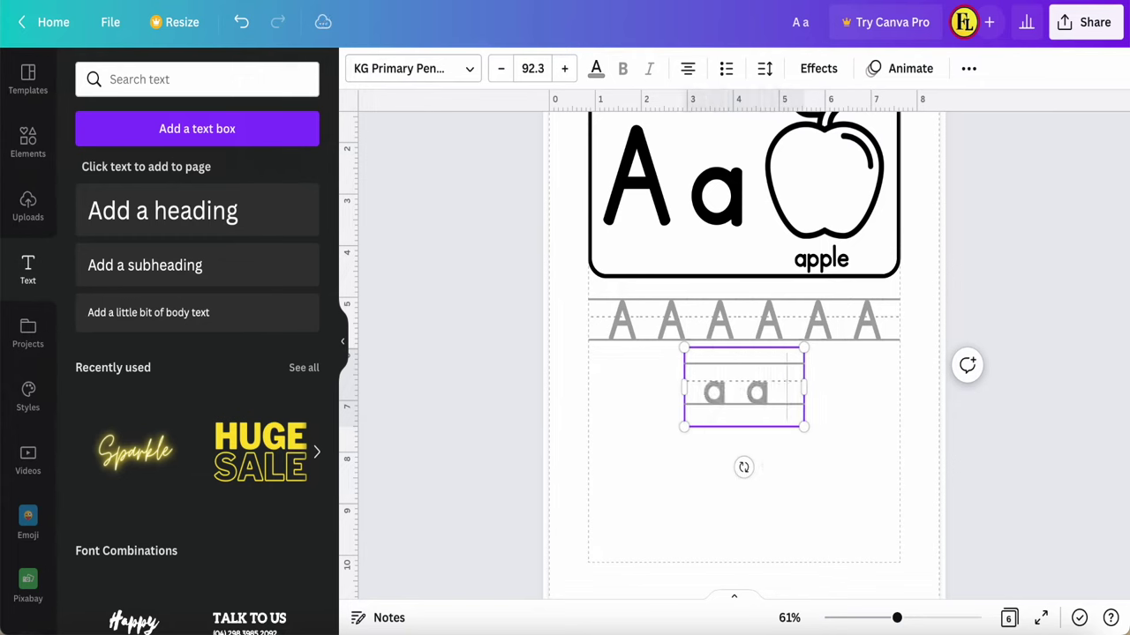
{"action": "type", "text": "a a a a"}
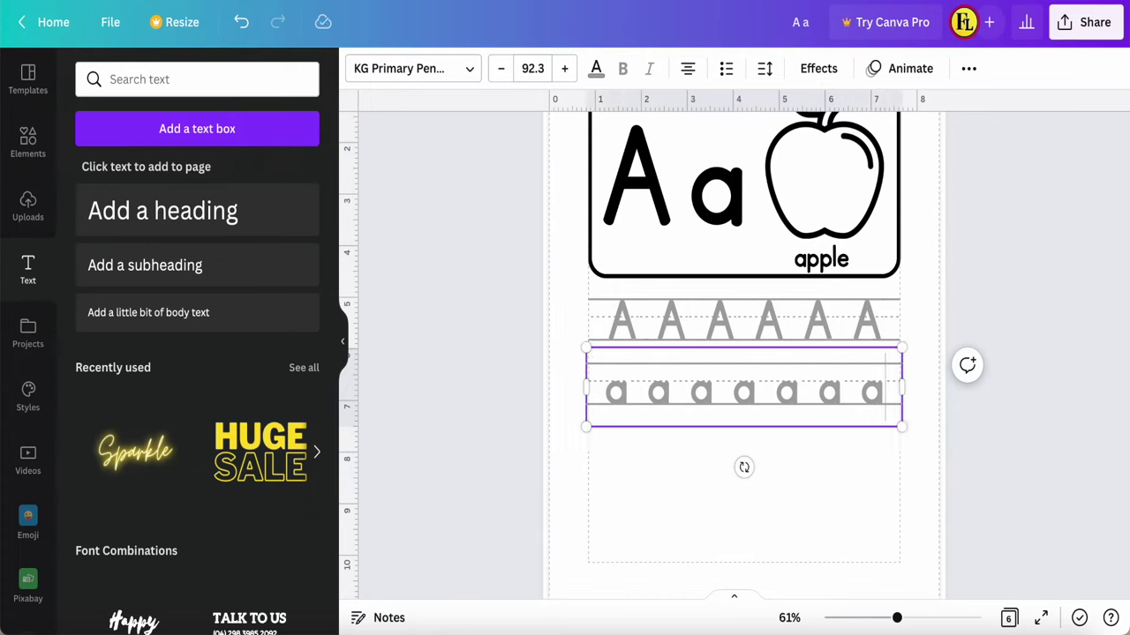
{"action": "left_click", "coordinate": [512, 432]}
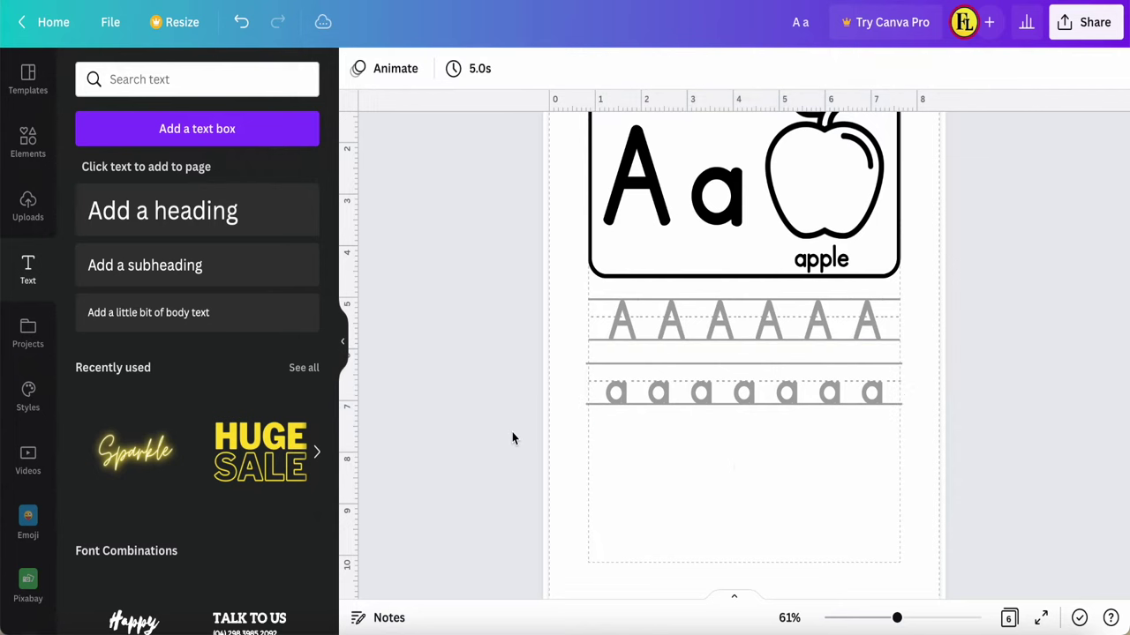
Group the capital A row and the lowercase a row together
{"action": "scroll", "coordinate": [707, 436], "scroll_direction": "up", "scroll_amount": 5}
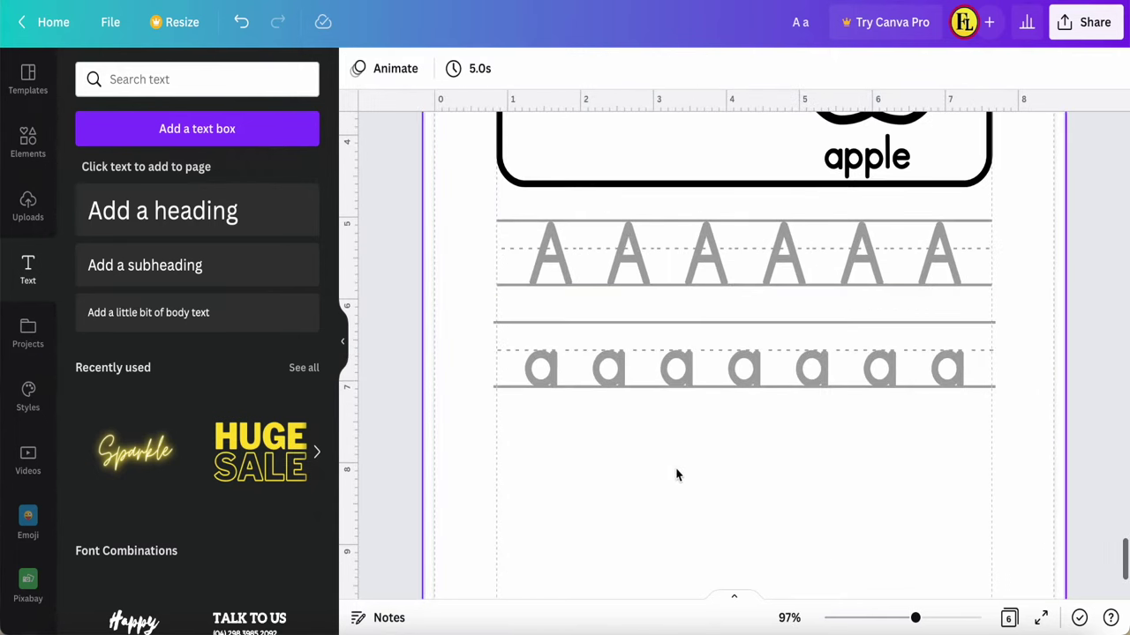
{"action": "scroll", "coordinate": [687, 480], "scroll_direction": "down", "scroll_amount": 5}
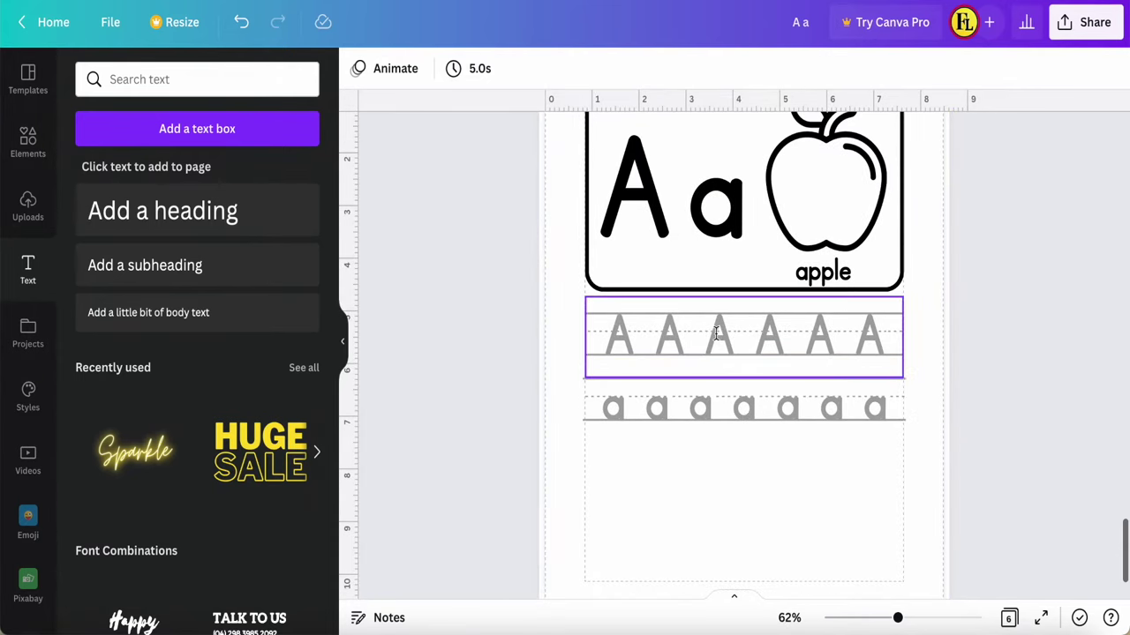
{"action": "scroll", "coordinate": [724, 499], "scroll_direction": "down", "scroll_amount": 1}
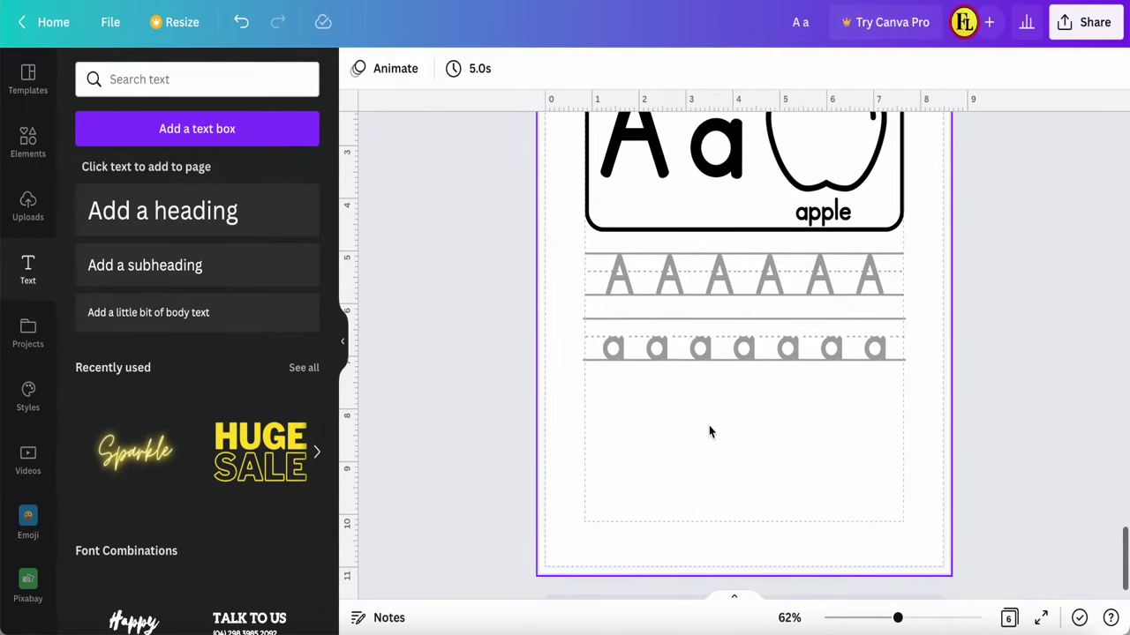
{"action": "left_click_drag", "start_coordinate": [862, 412], "coordinate": [770, 285]}
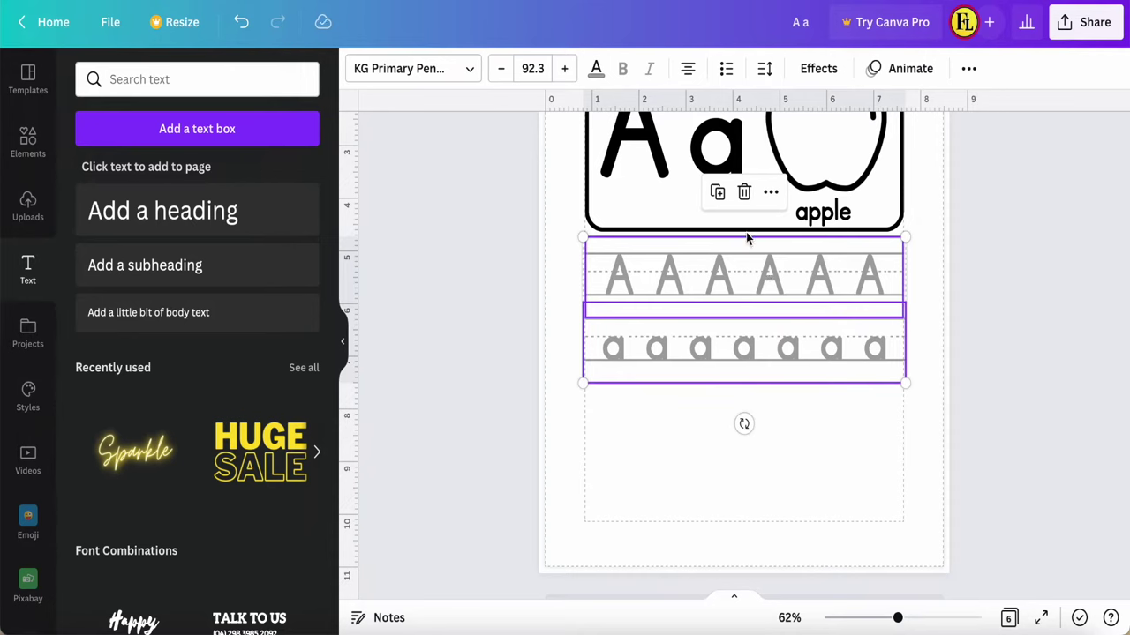
{"action": "left_click", "coordinate": [770, 192]}
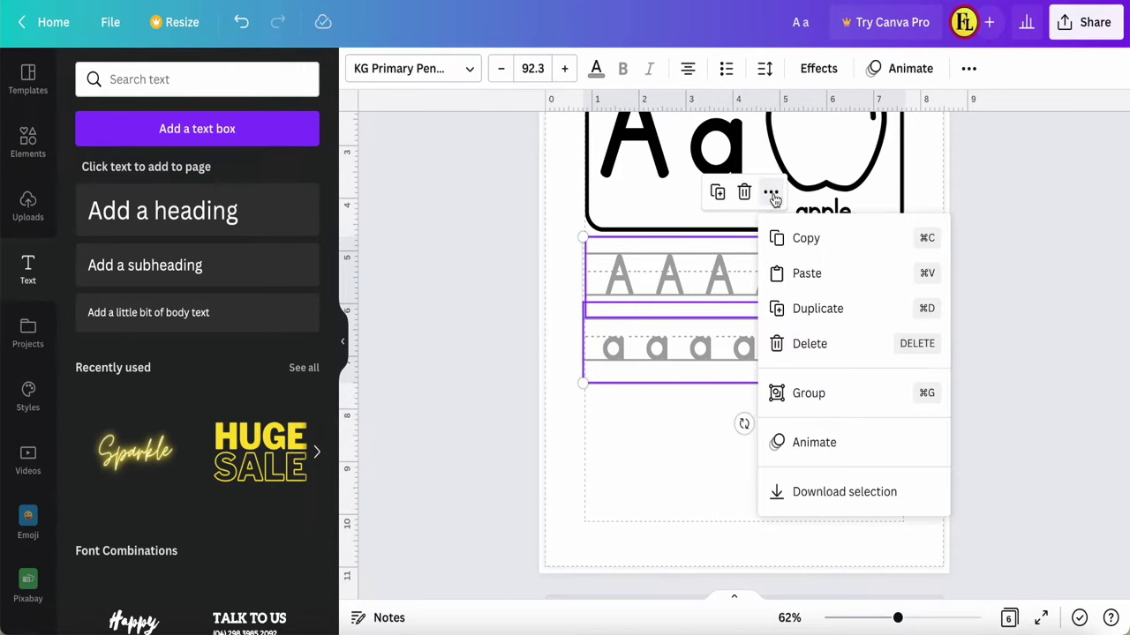
{"action": "left_click", "coordinate": [808, 395]}
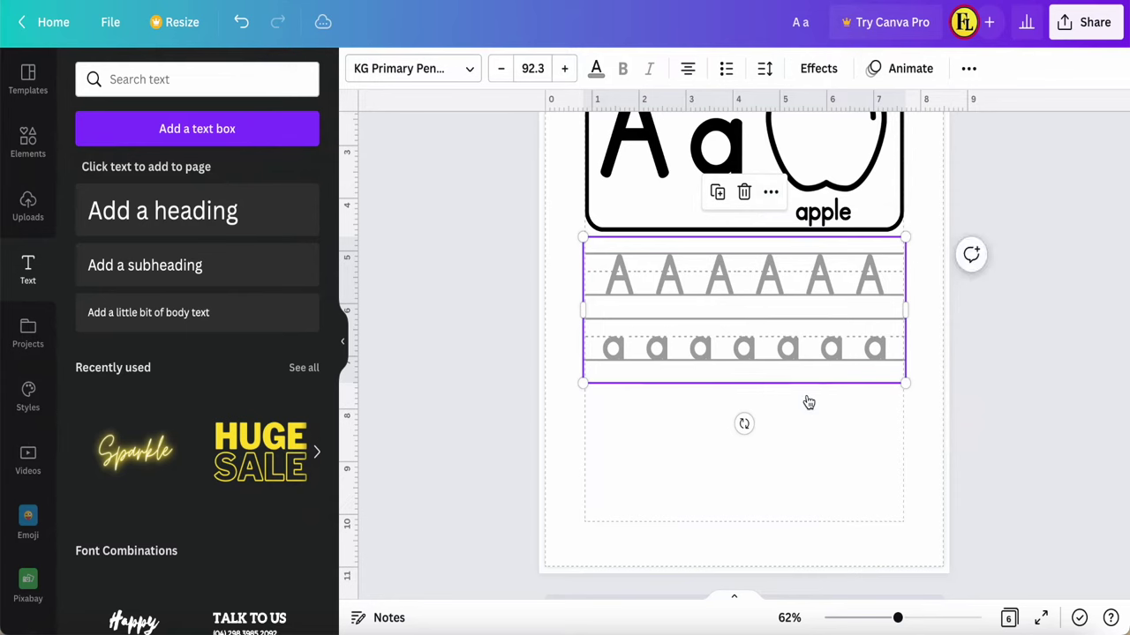
Duplicate the grouped tracing rows and place the copy below the originals, within the page margins
{"action": "left_click", "coordinate": [718, 193]}
{"action": "left_click_drag", "start_coordinate": [755, 385], "coordinate": [748, 471]}
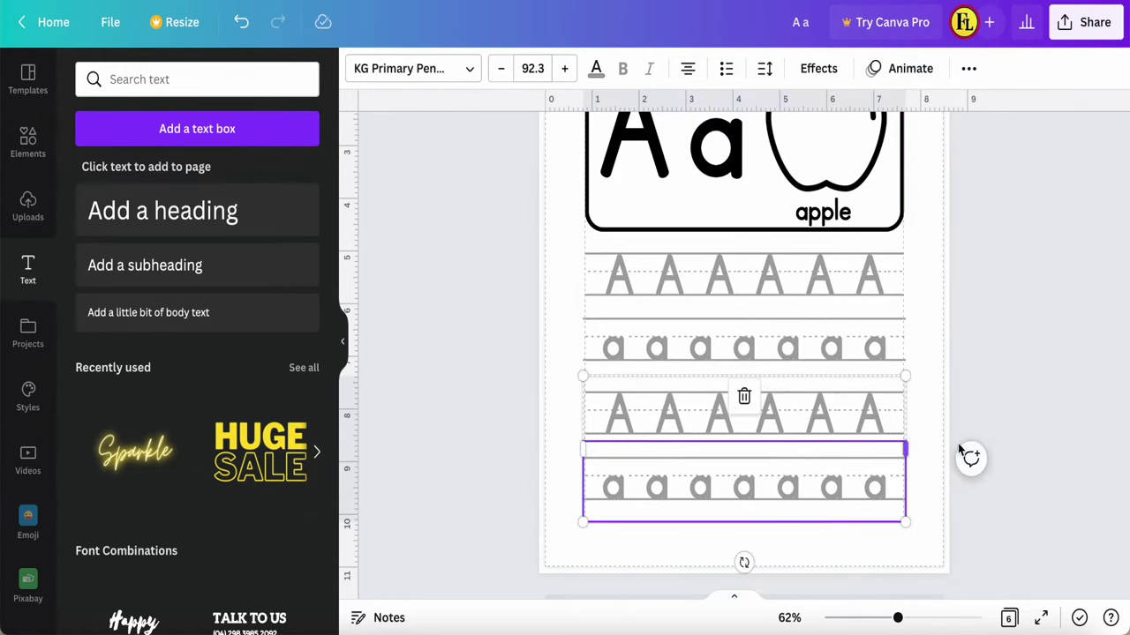
{"action": "left_click", "coordinate": [1019, 431]}
Duplicate the finished letter A page, page 6, to create a second copy of it
{"action": "key", "text": "ctrl+minus"}
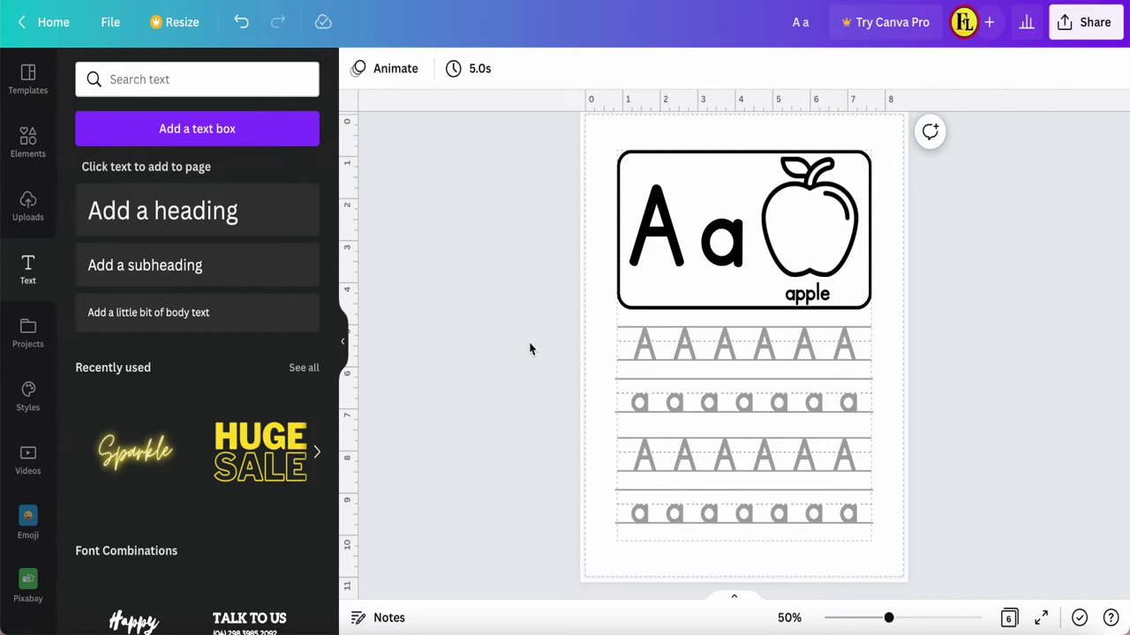
{"action": "scroll", "coordinate": [530, 358], "scroll_direction": "up", "scroll_amount": 1}
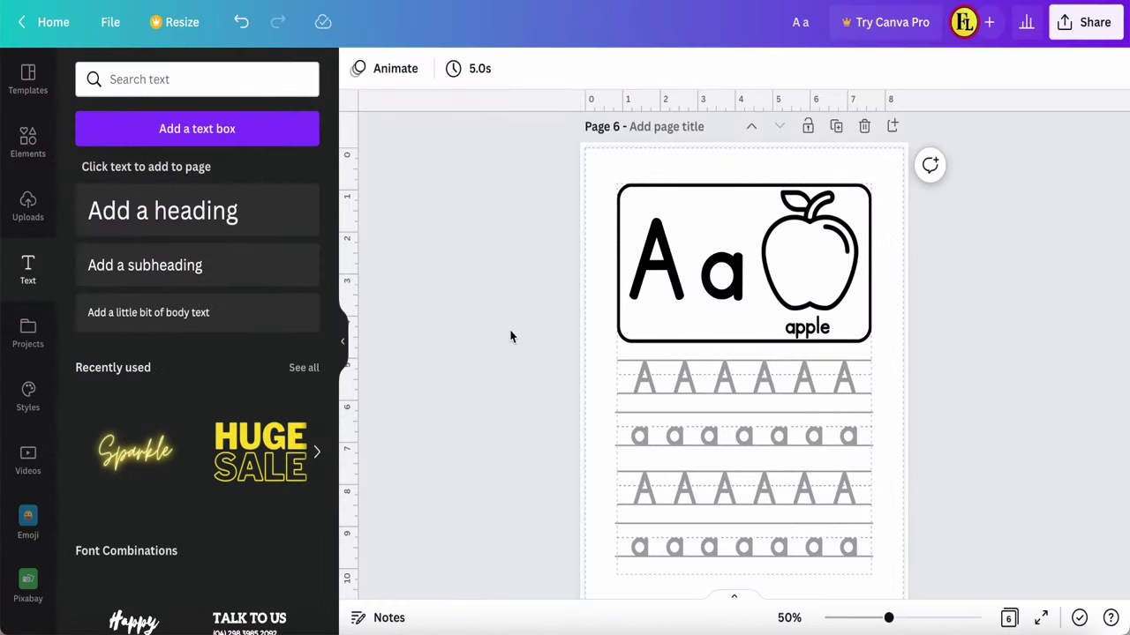
{"action": "scroll", "coordinate": [510, 336], "scroll_direction": "up", "scroll_amount": 1}
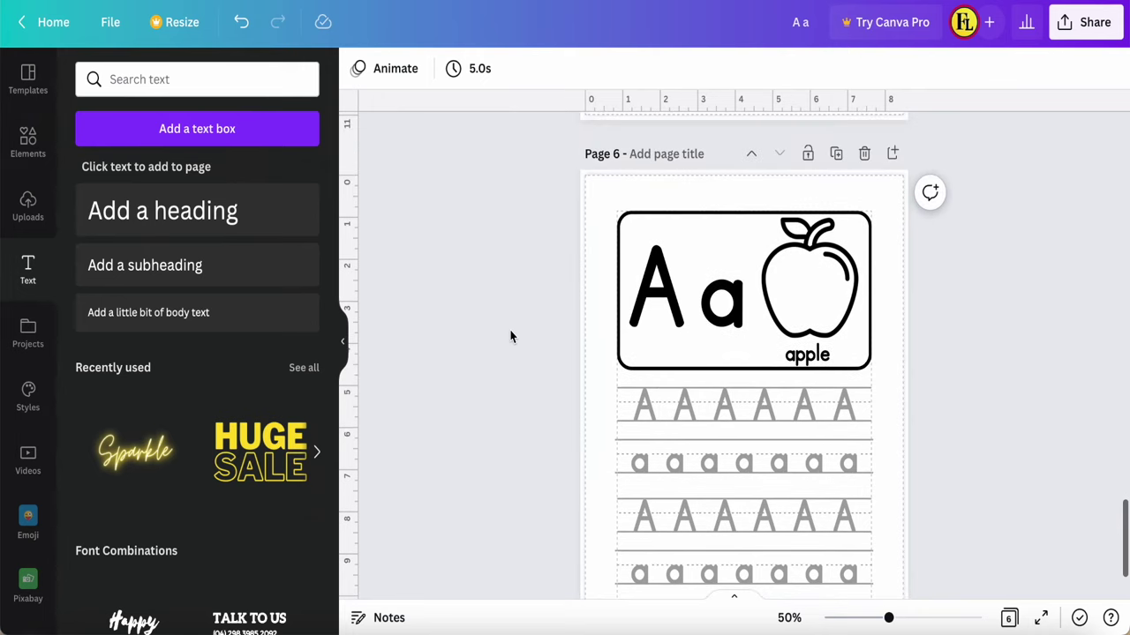
{"action": "left_click", "coordinate": [836, 156]}
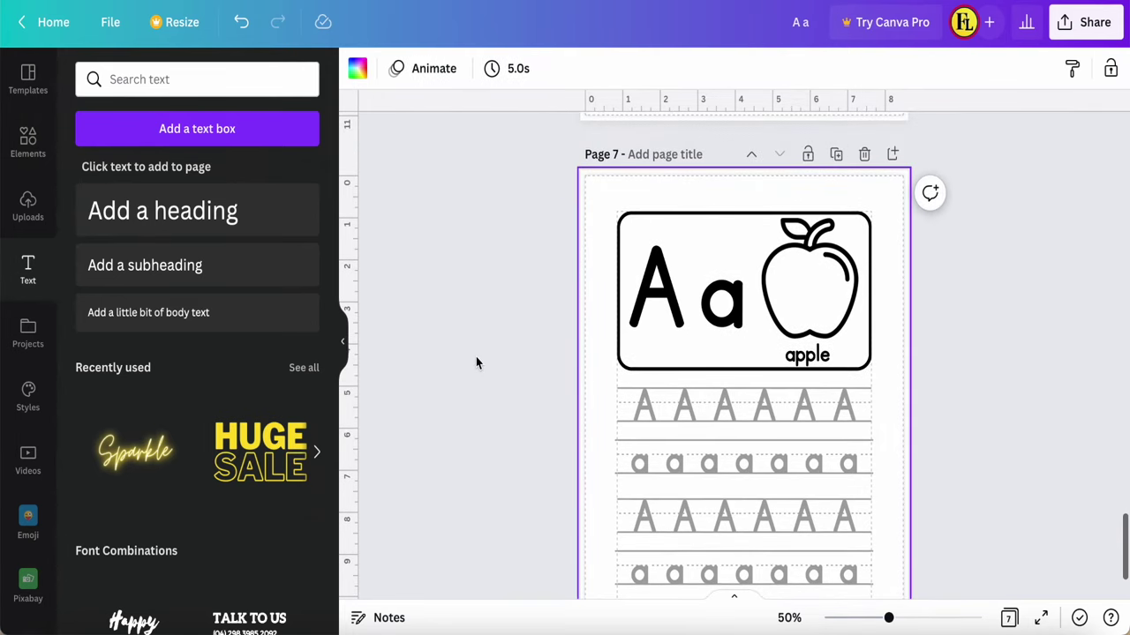
Ungroup all the tracing rows on page 7 so that each row is a separate text box
{"action": "scroll", "coordinate": [476, 358], "scroll_direction": "down", "scroll_amount": 3}
{"action": "left_click", "coordinate": [650, 322]}
{"action": "left_click", "coordinate": [669, 300]}
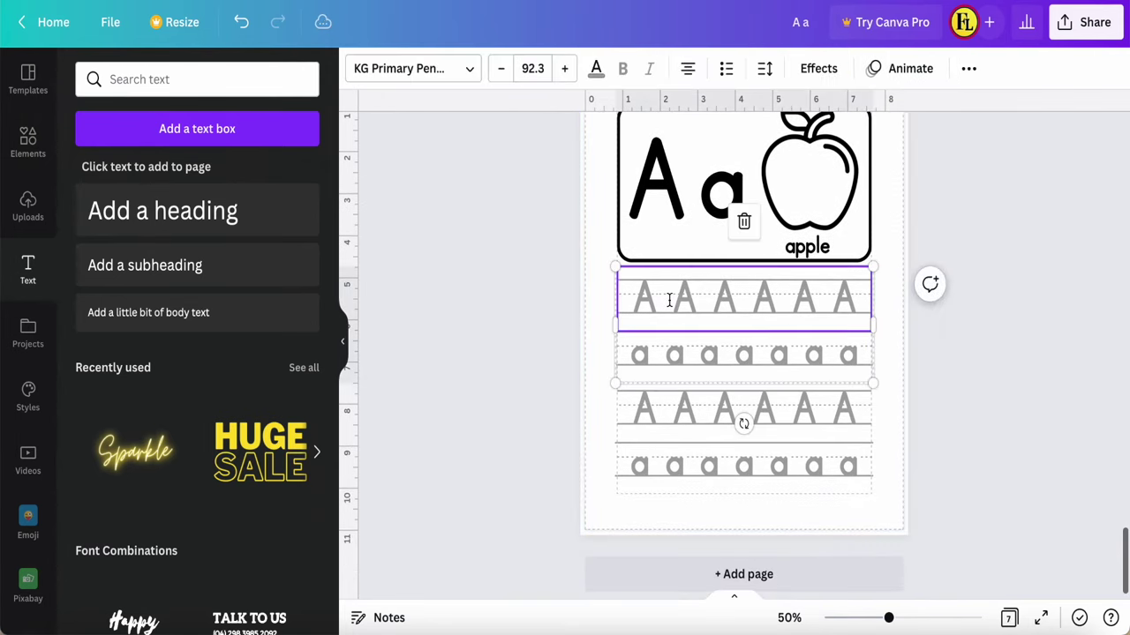
{"action": "left_click", "coordinate": [554, 424]}
{"action": "left_click", "coordinate": [819, 512]}
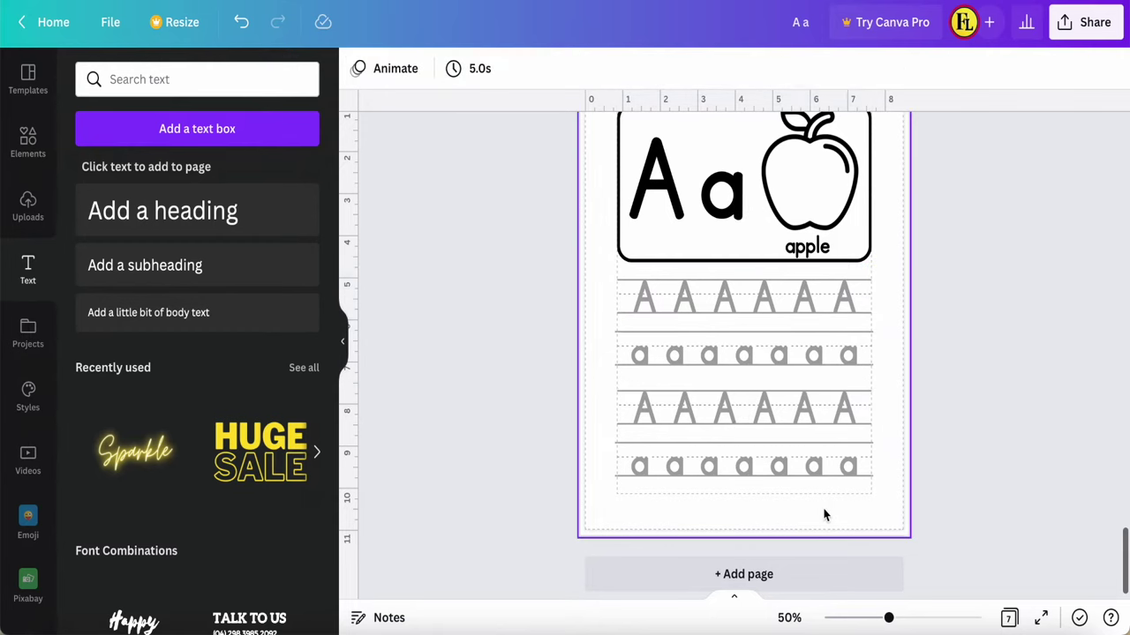
{"action": "mouse_move", "coordinate": [865, 504]}
{"action": "left_mouse_down"}
{"action": "mouse_move", "coordinate": [797, 416]}
{"action": "mouse_move", "coordinate": [757, 294]}
{"action": "left_mouse_up"}
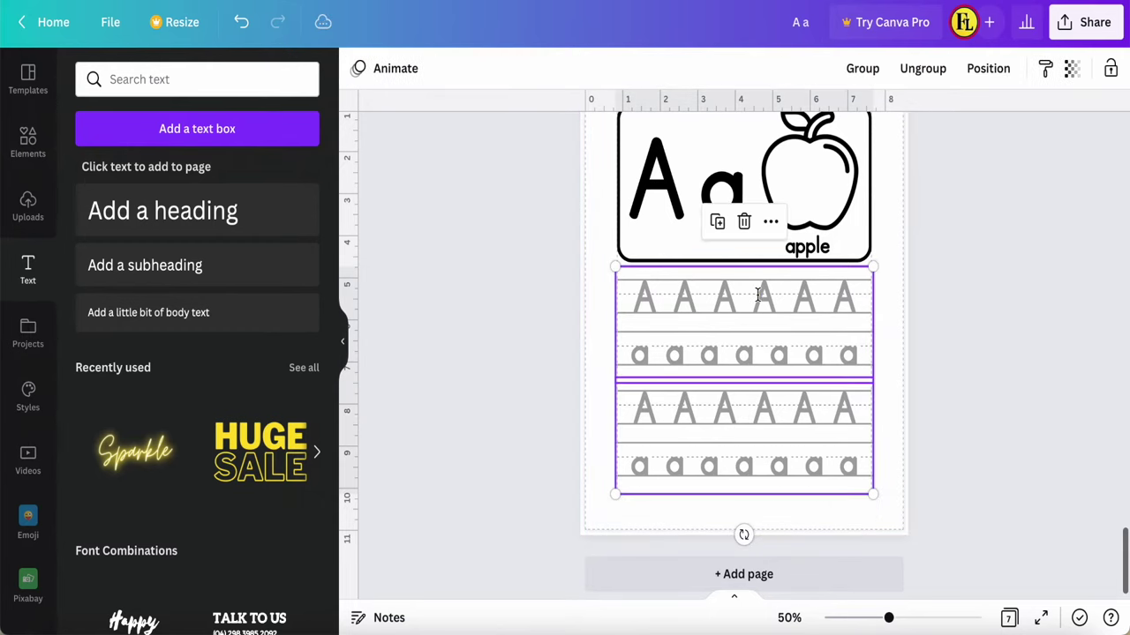
{"action": "left_click", "coordinate": [862, 70]}
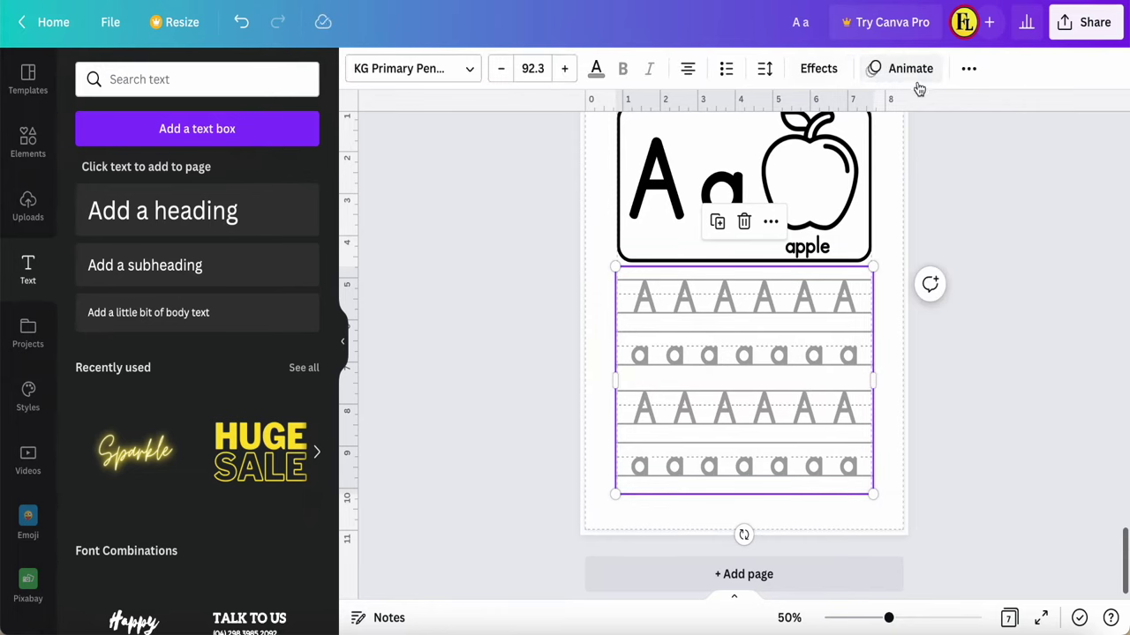
{"action": "left_click", "coordinate": [967, 72]}
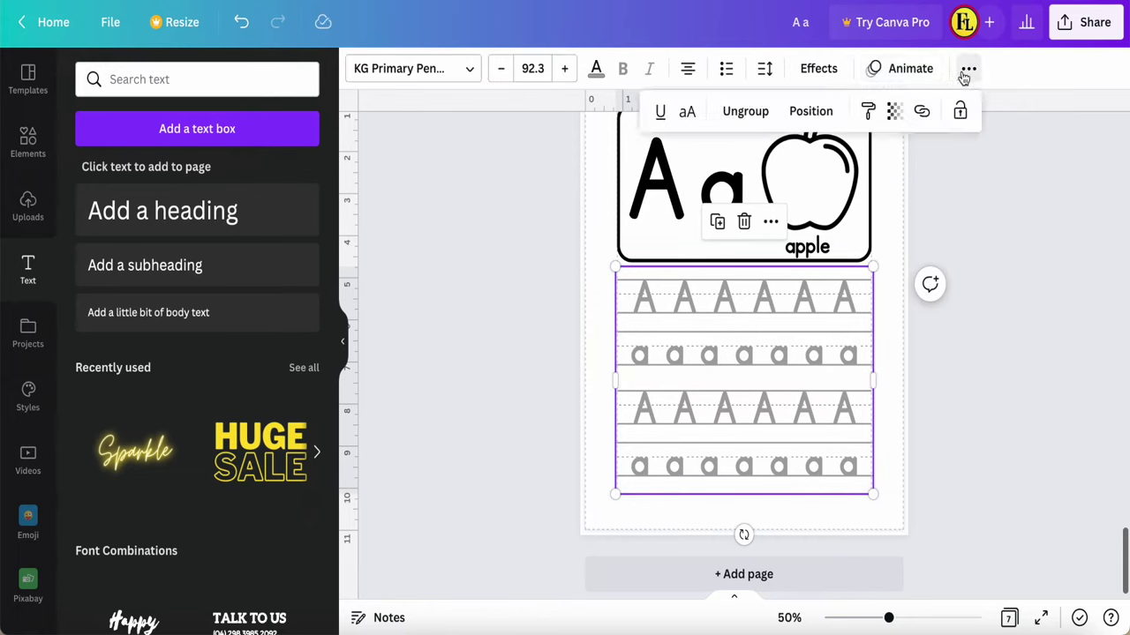
{"action": "left_click", "coordinate": [745, 112]}
{"action": "left_click", "coordinate": [469, 385]}
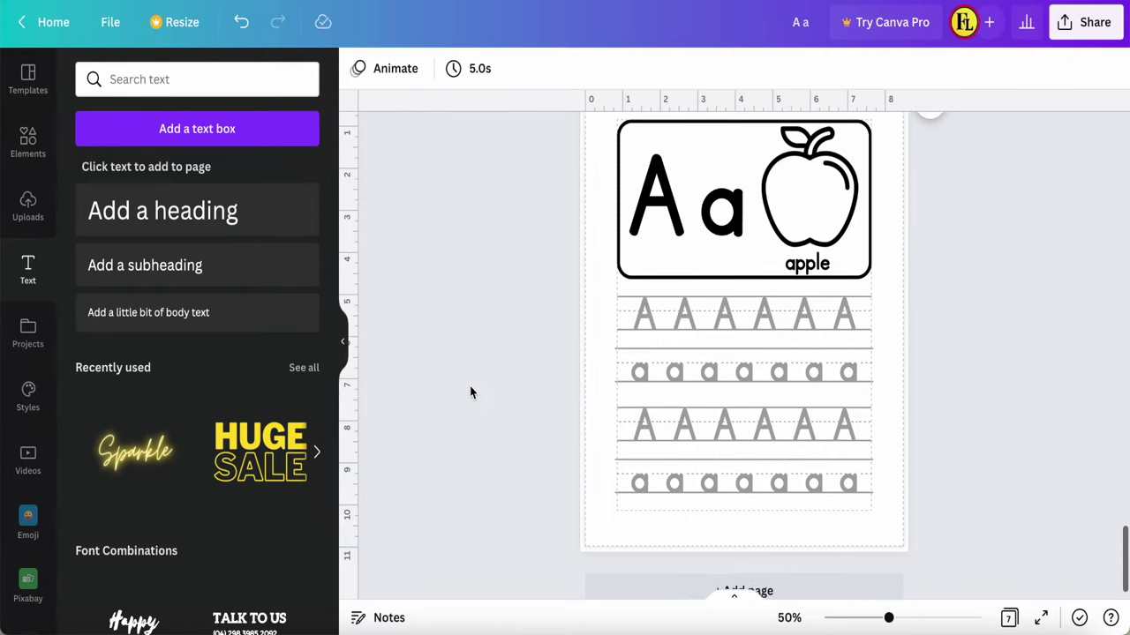
Recolour the first capital A row black and set its font to KG Primary Dots Lined
{"action": "left_click", "coordinate": [677, 321]}
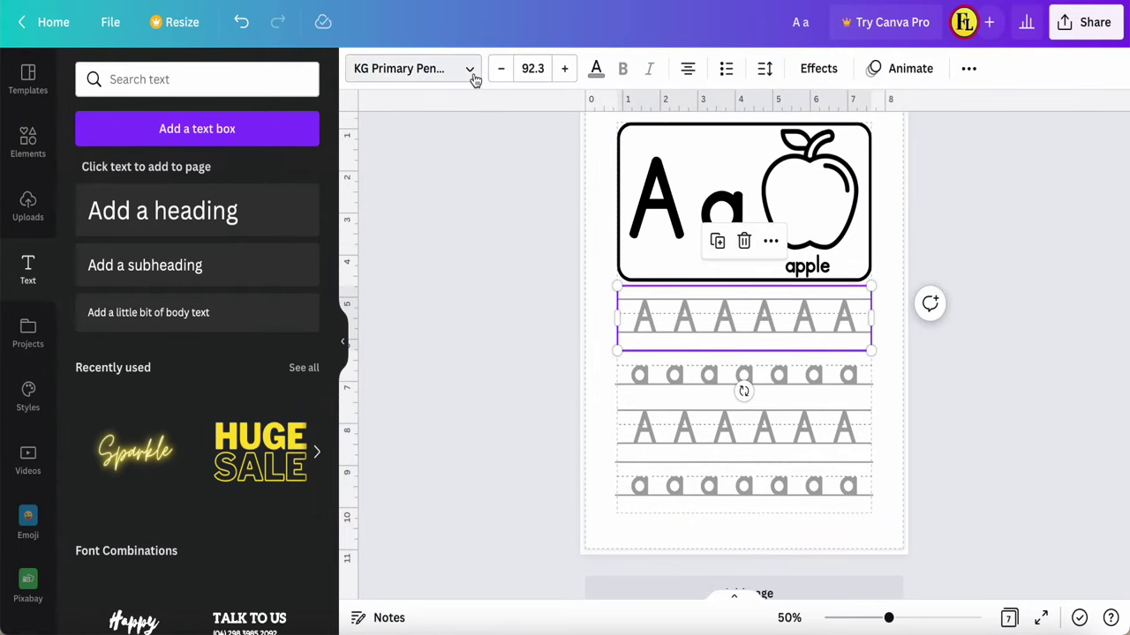
{"action": "left_click", "coordinate": [595, 72]}
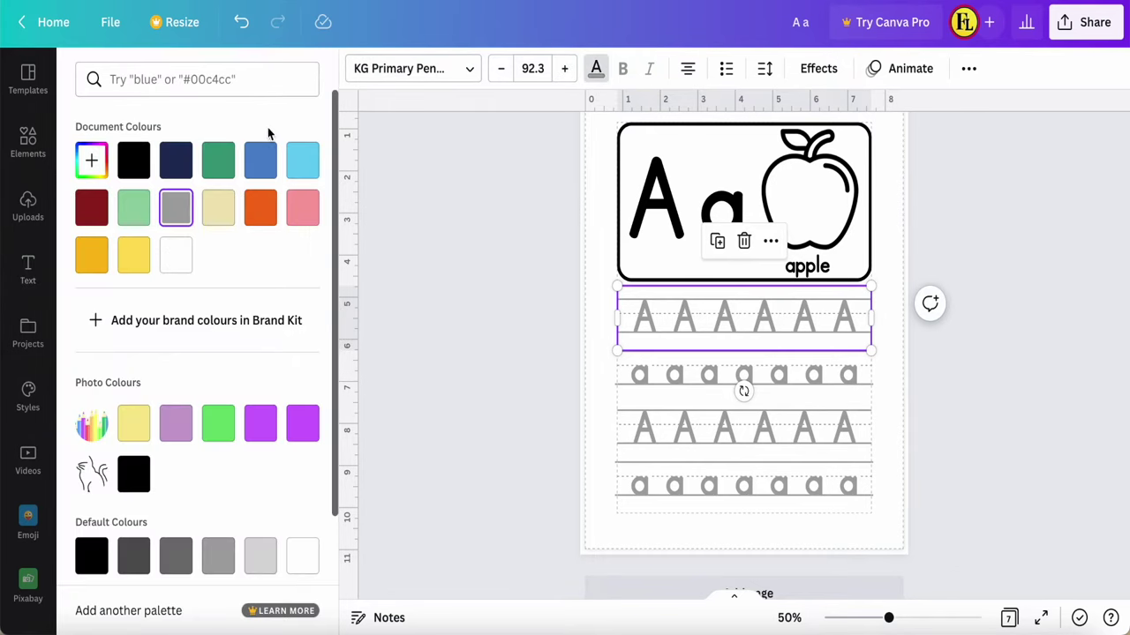
{"action": "left_click", "coordinate": [133, 166]}
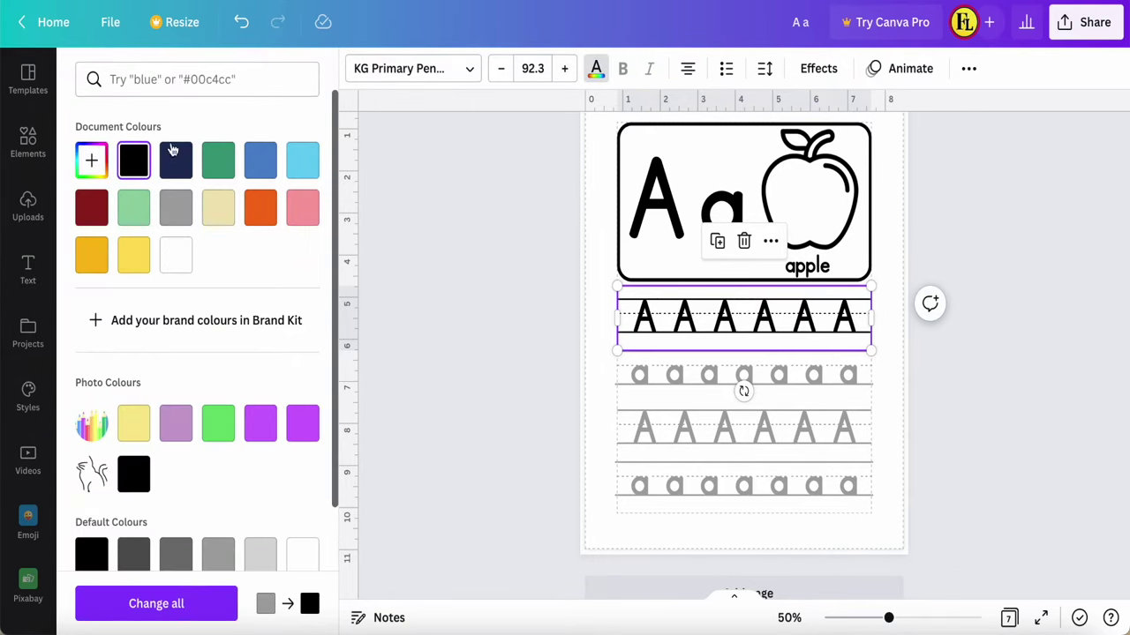
{"action": "left_click", "coordinate": [469, 72]}
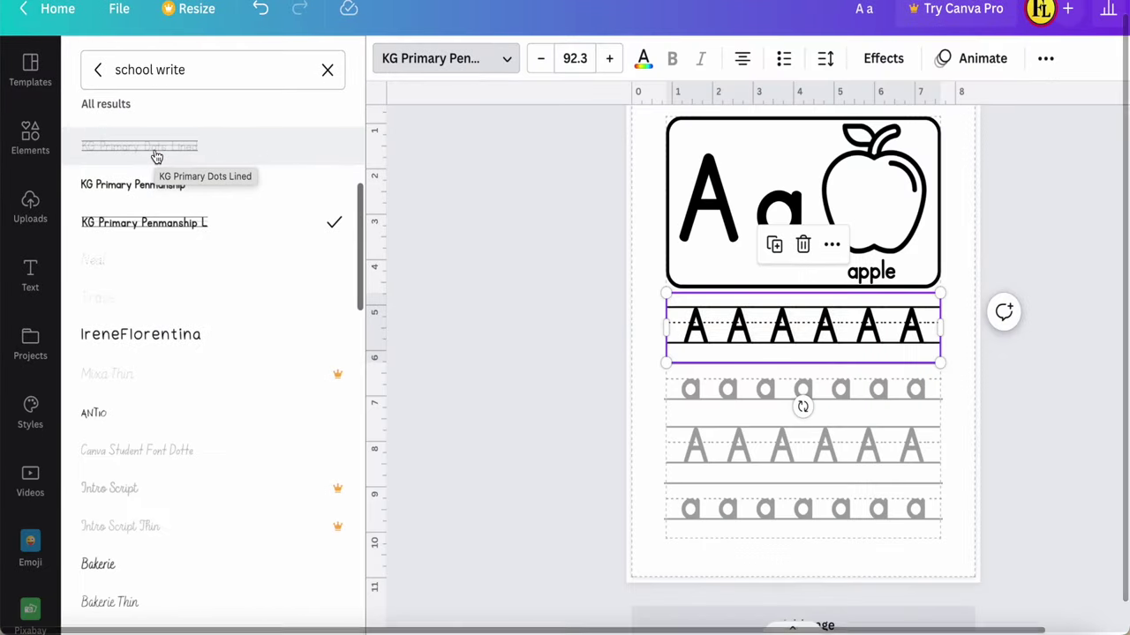
{"action": "left_click", "coordinate": [177, 150]}
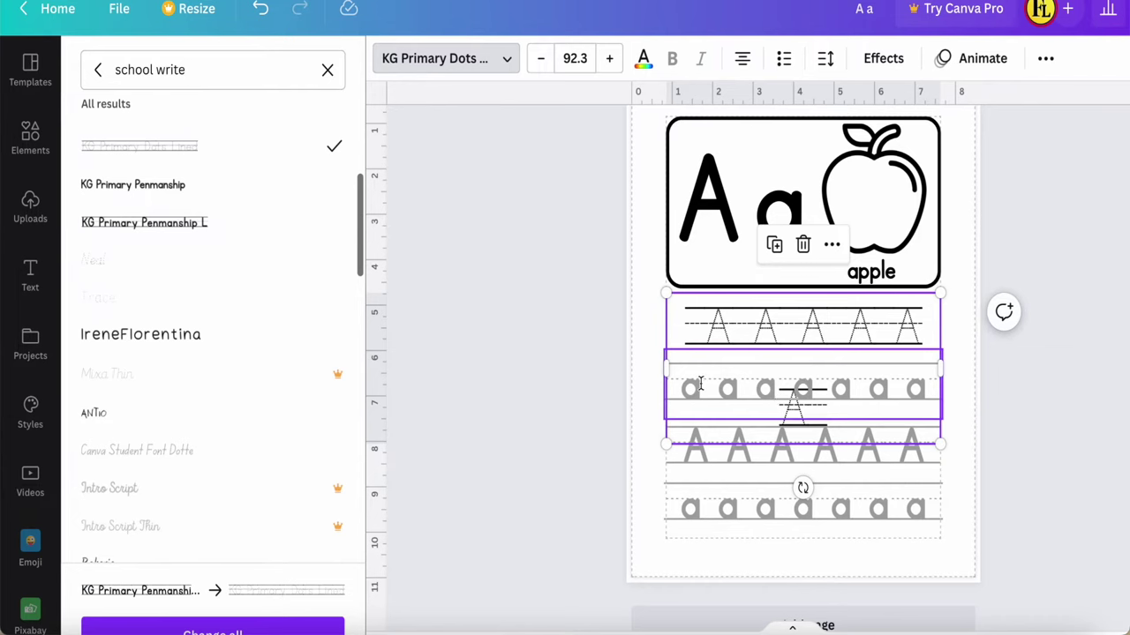
Remove the leading space from the dotted capital A row so all six letters fit on one line
{"action": "left_click", "coordinate": [702, 327]}
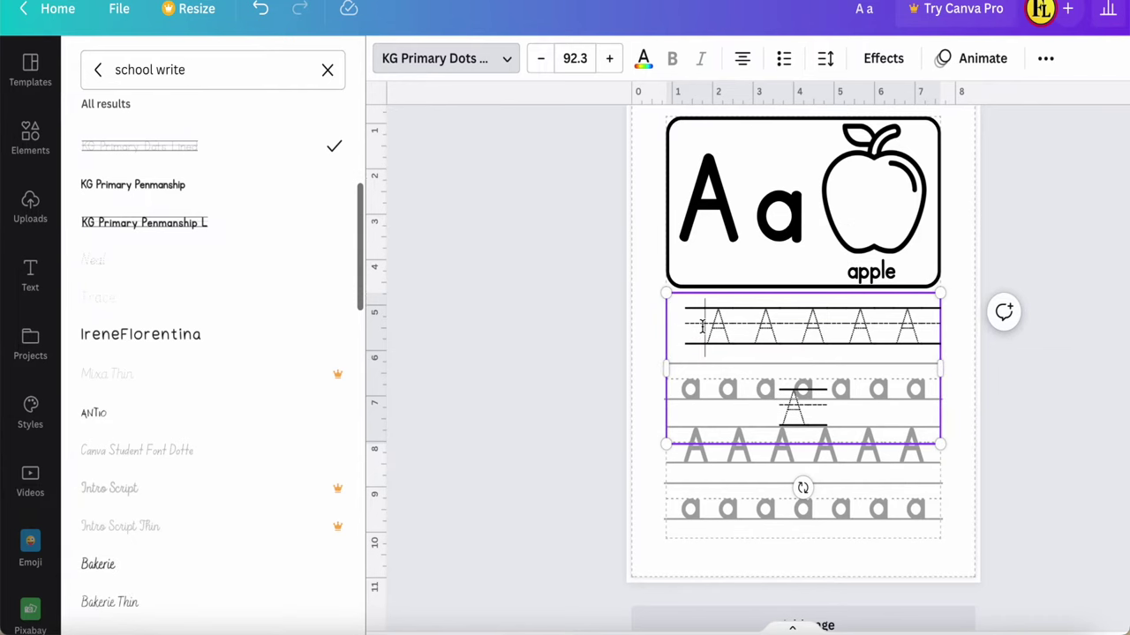
{"action": "type", "text": "A"}
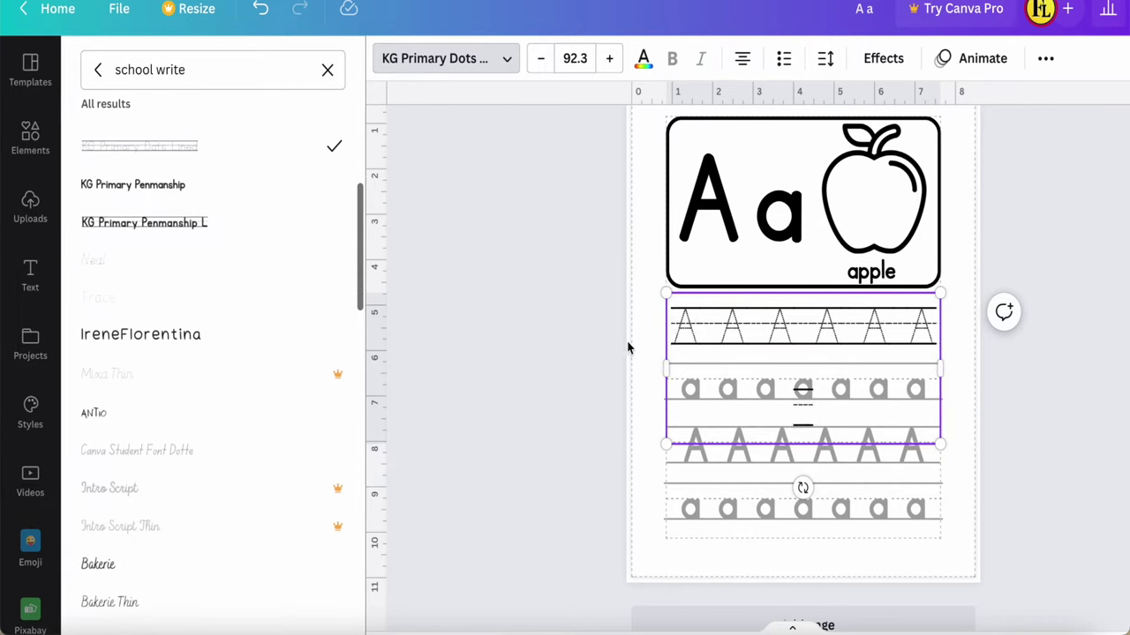
{"action": "key", "text": "Escape"}
{"action": "left_click", "coordinate": [587, 357]}
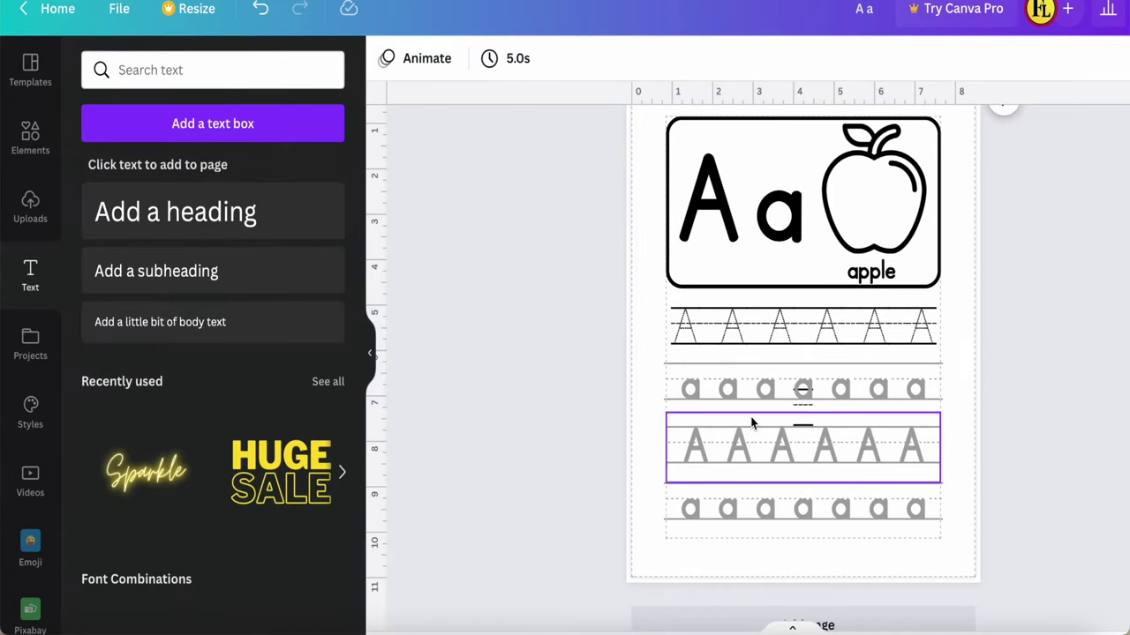
Nudge the dotted capital A row slightly down, away from the apple card
{"action": "left_click", "coordinate": [810, 402]}
{"action": "left_click", "coordinate": [886, 331], "text": "shift"}
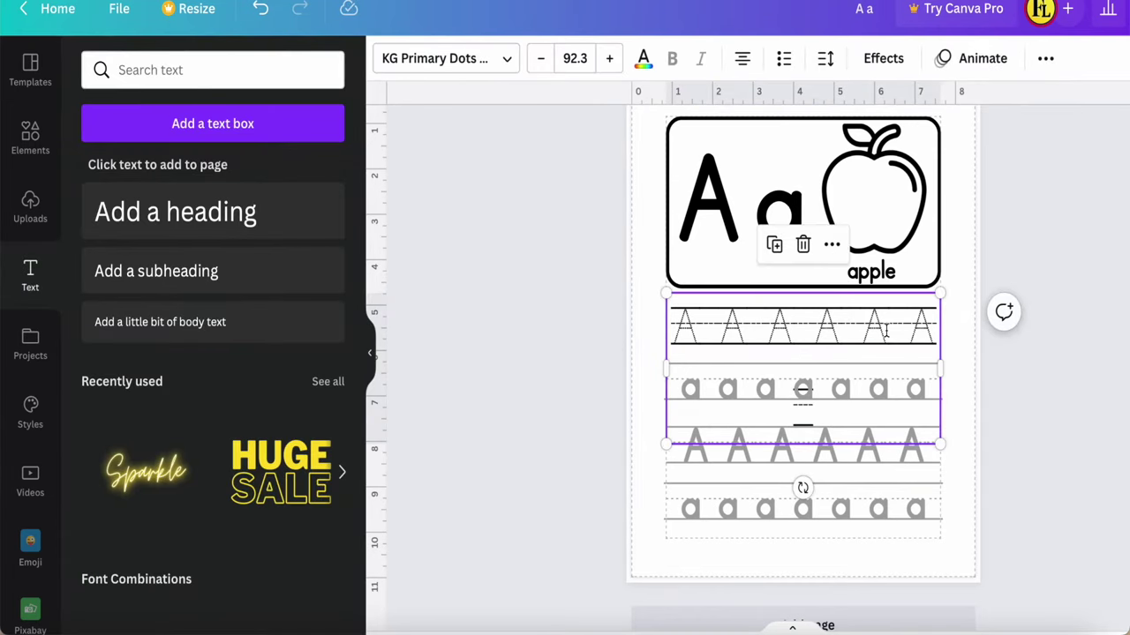
{"action": "key", "text": "shift+Down"}
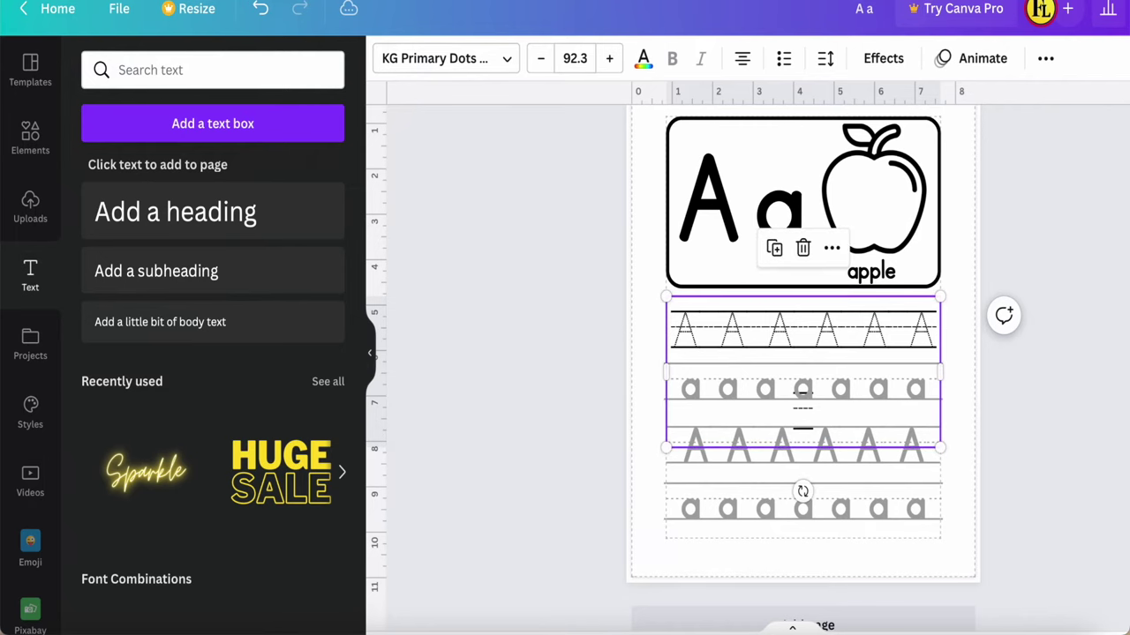
{"action": "key", "text": "Delete"}
{"action": "key", "text": "ctrl+z"}
Delete the three remaining grey tracing rows: both lowercase a rows and the second capital A row
{"action": "left_click", "coordinate": [802, 396]}
{"action": "left_click", "coordinate": [820, 402]}
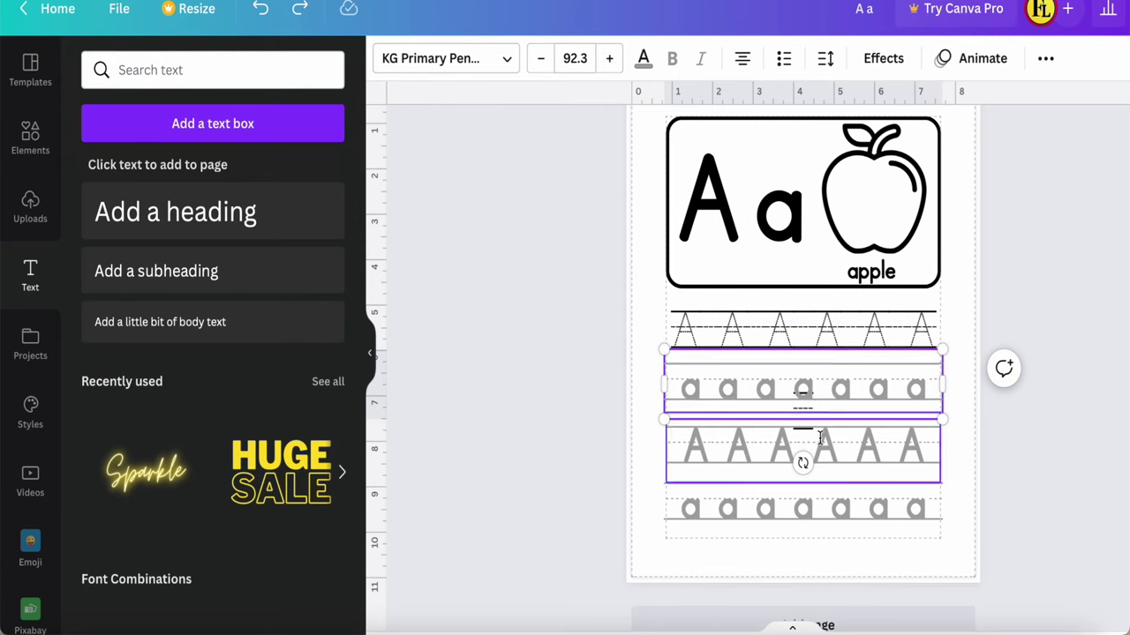
{"action": "left_click", "coordinate": [821, 433], "text": "shift"}
{"action": "left_click", "coordinate": [823, 419]}
{"action": "left_click", "coordinate": [812, 403], "text": "shift"}
{"action": "left_click", "coordinate": [803, 398]}
{"action": "left_click", "coordinate": [805, 400]}
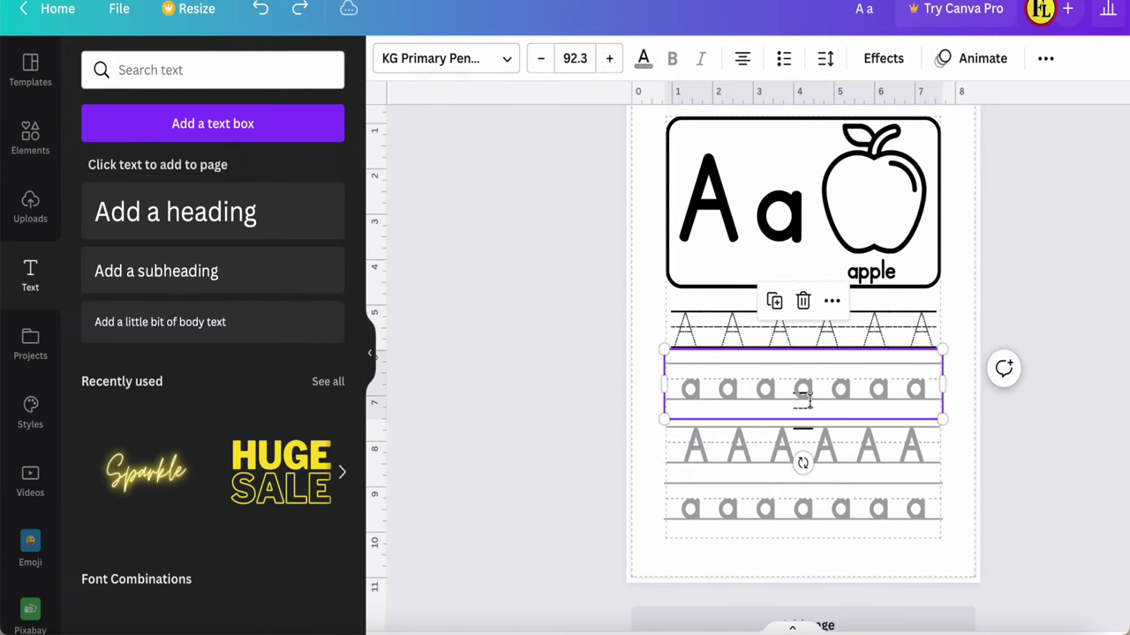
{"action": "key", "text": "Delete"}
{"action": "left_click", "coordinate": [804, 415]}
{"action": "key", "text": "Delete"}
{"action": "left_click", "coordinate": [815, 501]}
{"action": "key", "text": "Delete"}
Remove the trailing space in the dotted capital A text box so it takes up only one line
{"action": "left_click", "coordinate": [817, 432]}
{"action": "left_click", "coordinate": [816, 433]}
{"action": "key", "text": "ctrl+a"}
{"action": "key", "text": "BackSpace"}
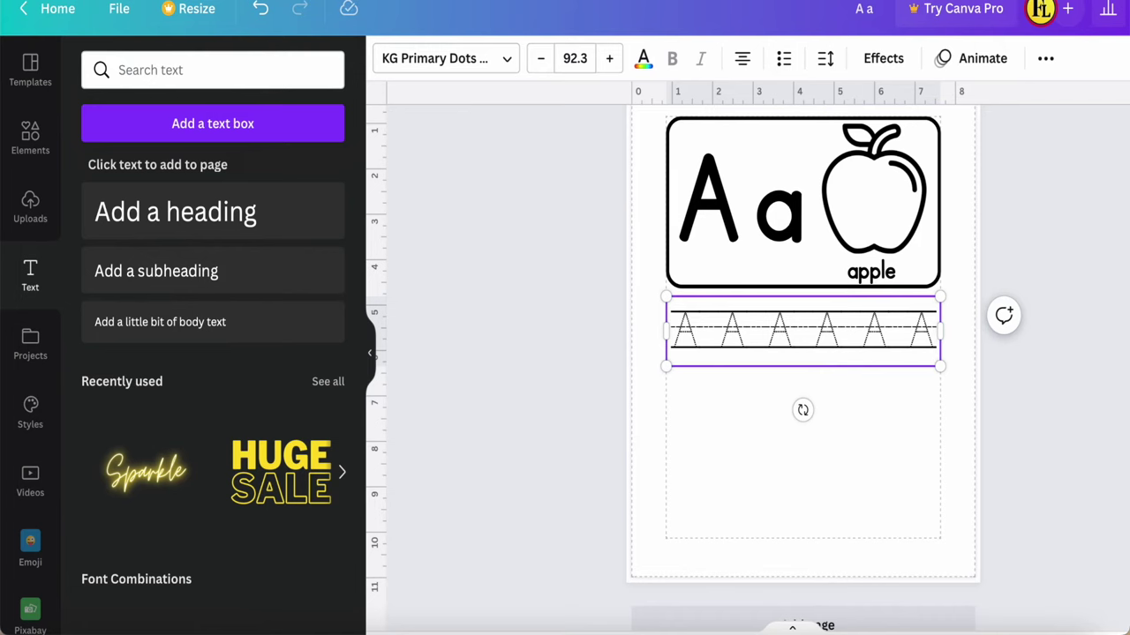
{"action": "left_click", "coordinate": [873, 443]}
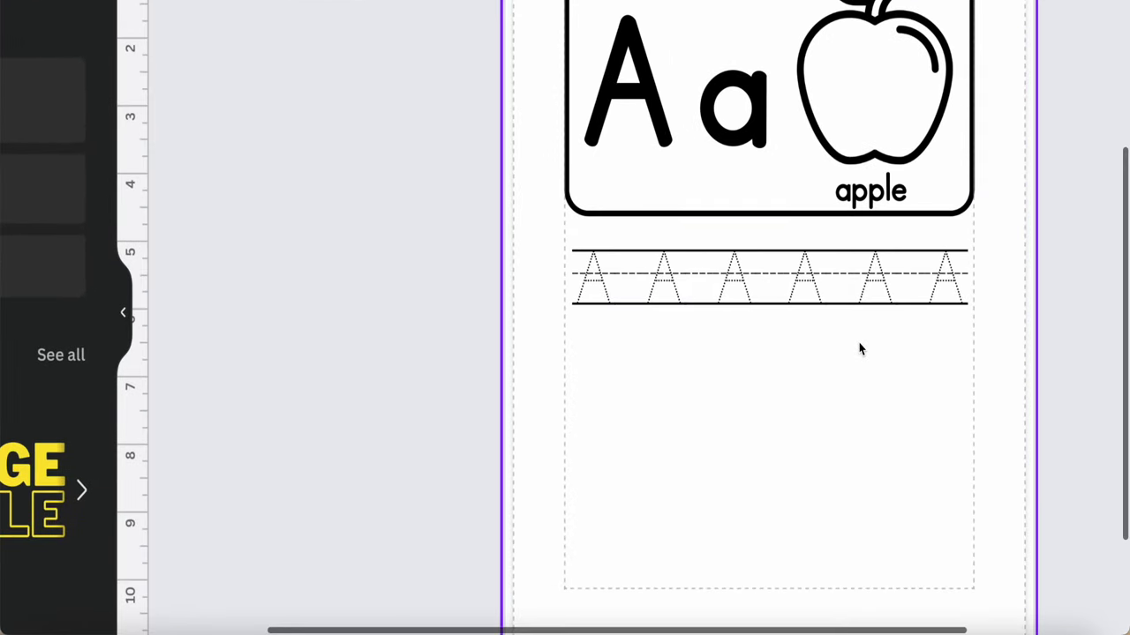
Enlarge the dotted capital A row slightly, to about 6.8 in wide and 1.5 in high
{"action": "left_click", "coordinate": [864, 346]}
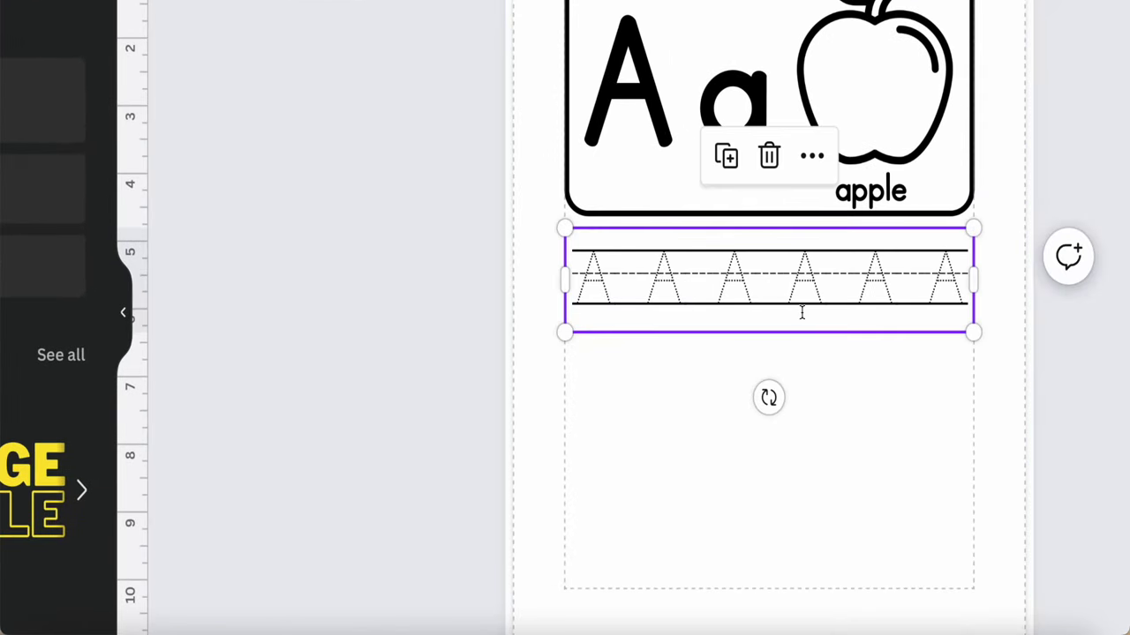
{"action": "left_click", "coordinate": [577, 284]}
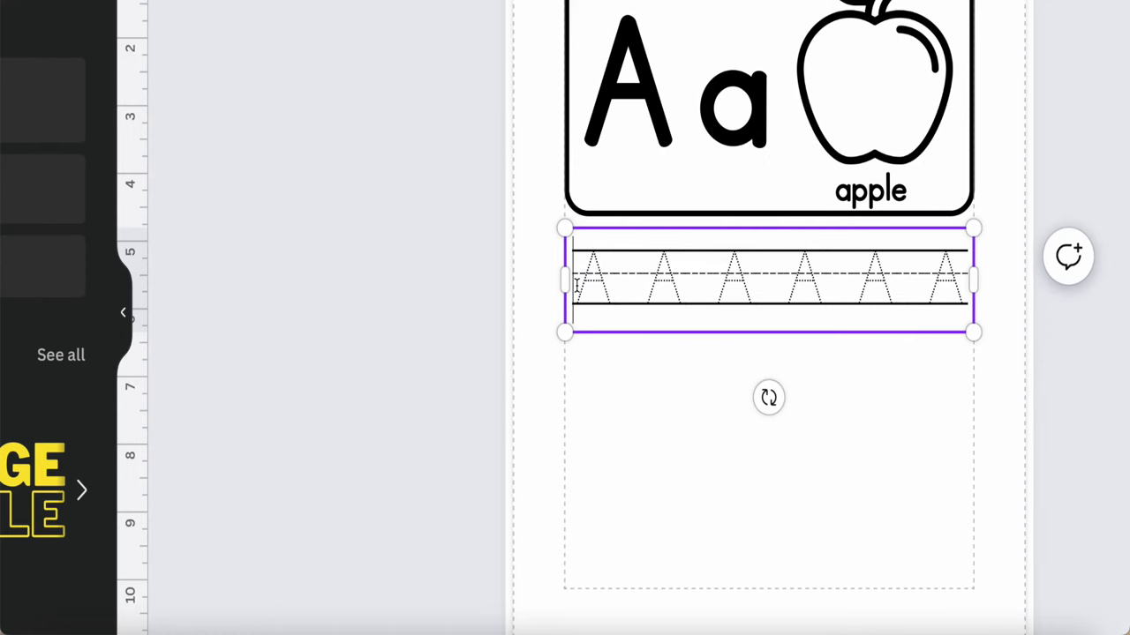
{"action": "left_click", "coordinate": [647, 455]}
{"action": "left_click", "coordinate": [676, 298]}
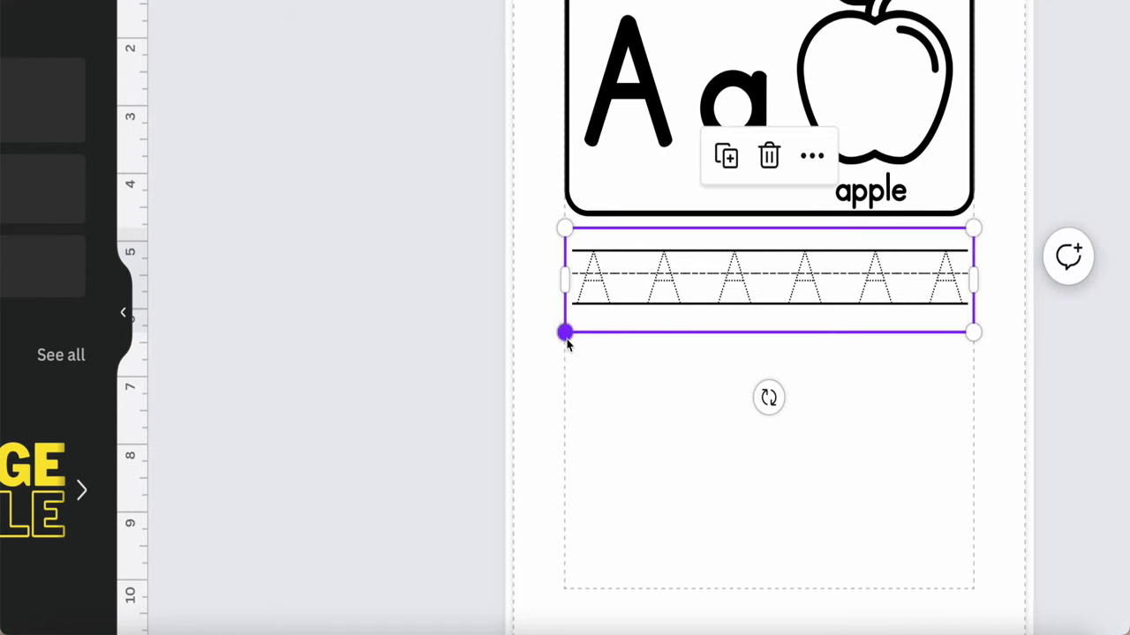
{"action": "left_click_drag", "start_coordinate": [562, 339], "coordinate": [559, 340]}
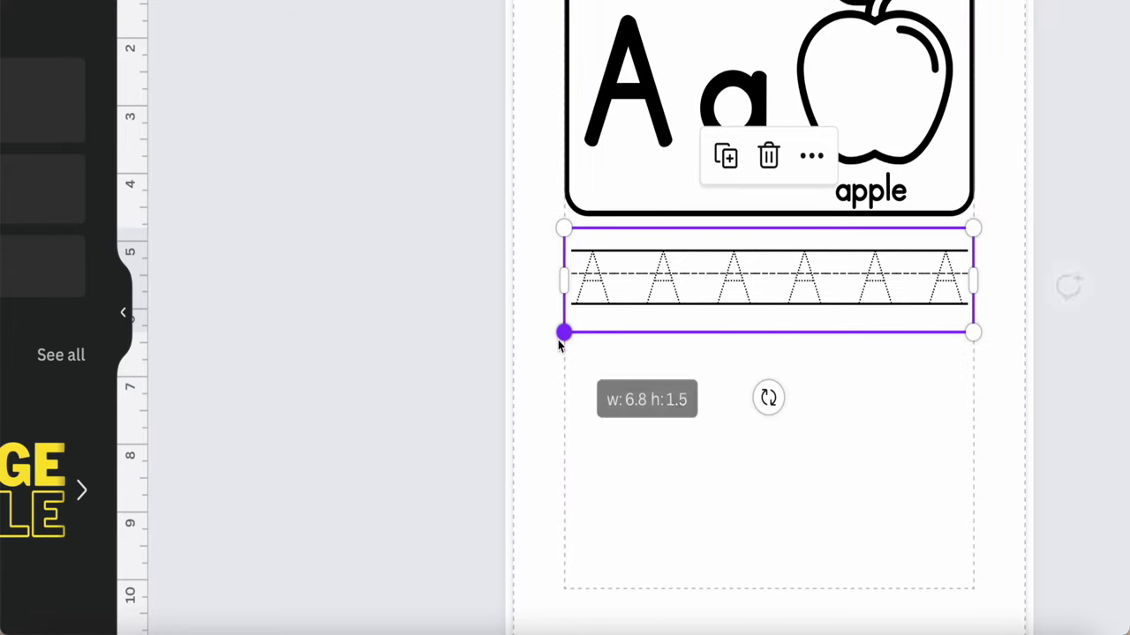
{"action": "left_click", "coordinate": [852, 471]}
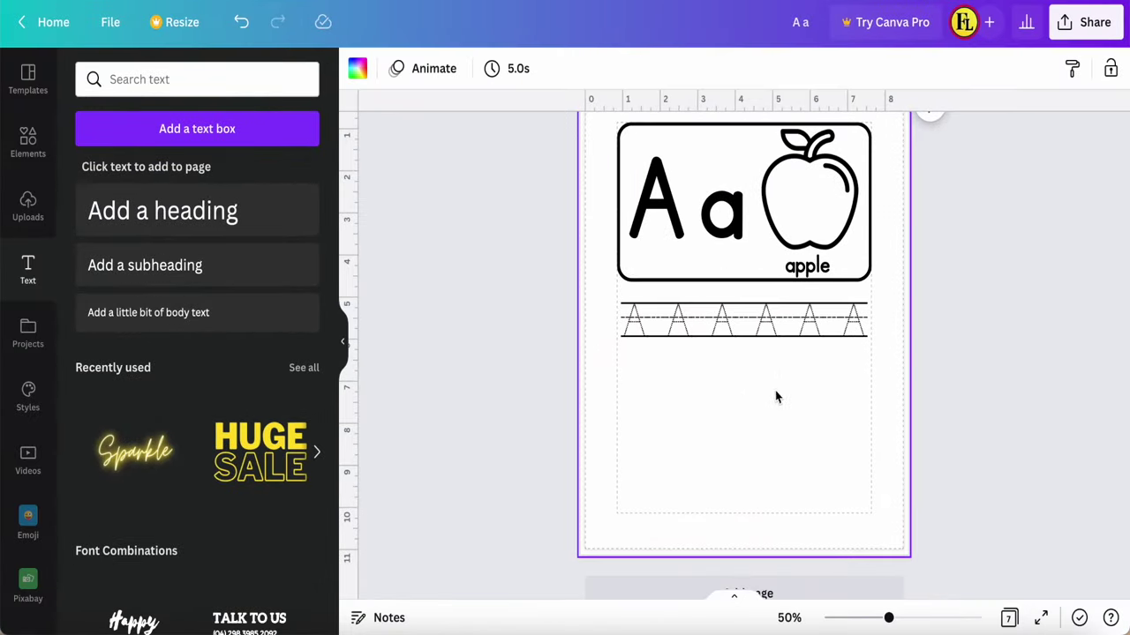
Duplicate the dotted capital A row and place the copy directly below it, aligned with the original
{"action": "left_click", "coordinate": [737, 319]}
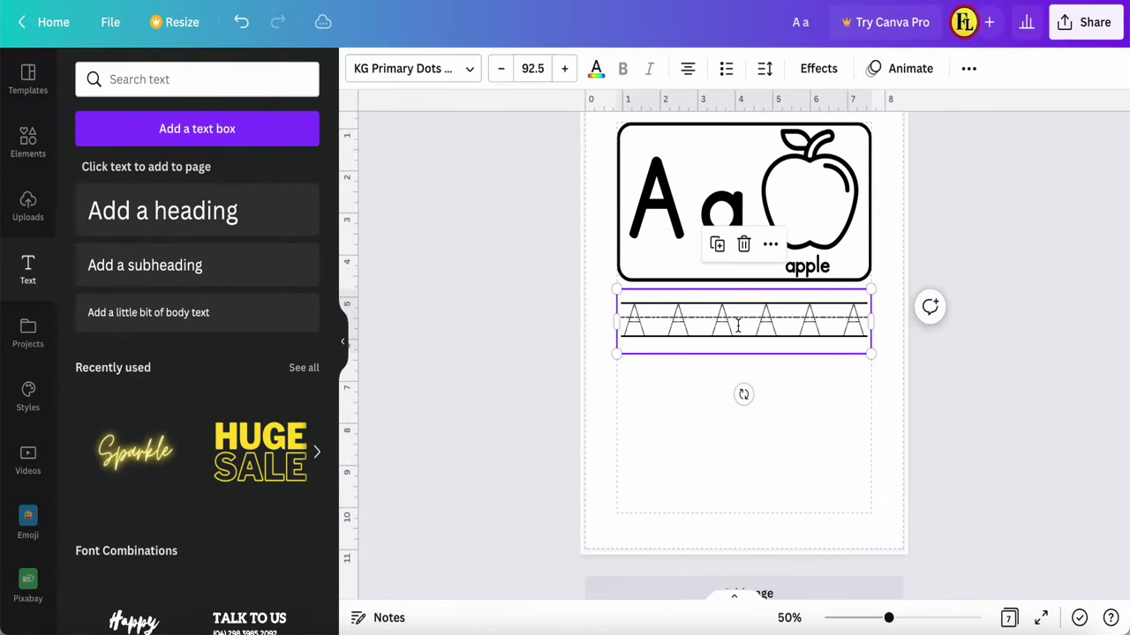
{"action": "left_click", "coordinate": [716, 246]}
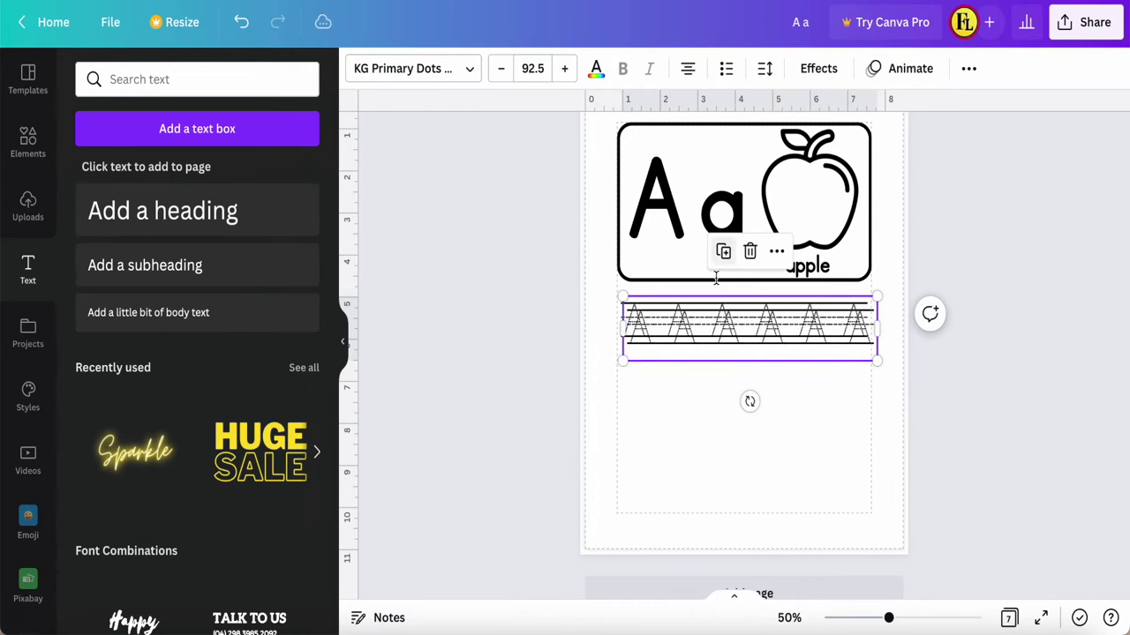
{"action": "left_click_drag", "start_coordinate": [743, 400], "coordinate": [743, 388]}
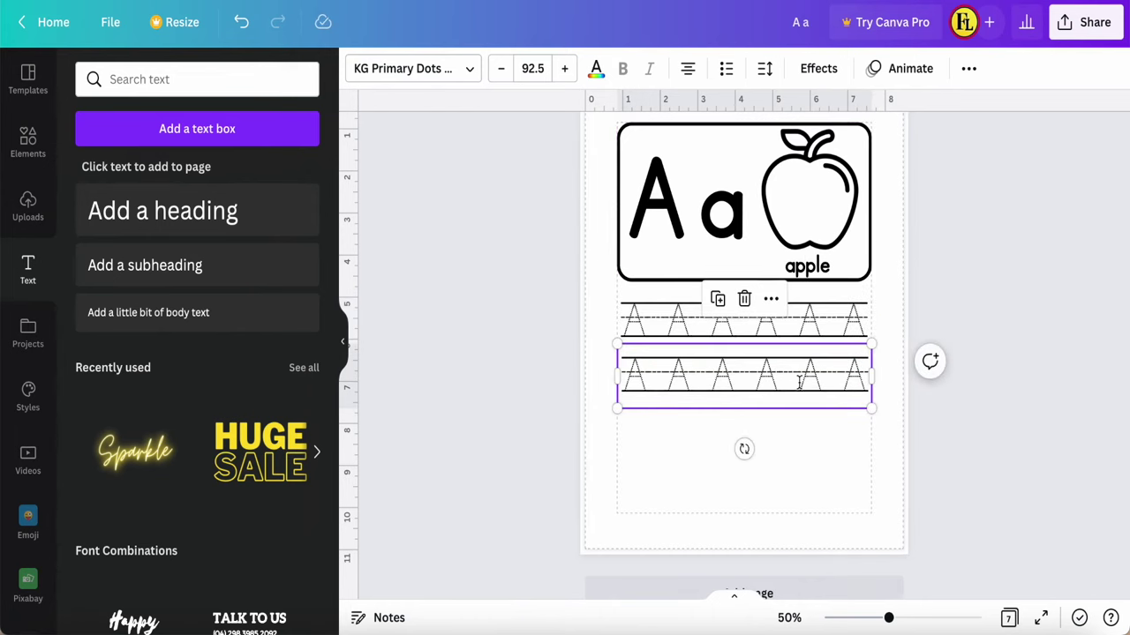
Replace the copied row's text with seven spaced lowercase letters, "a a a a a a a"
{"action": "double_click", "coordinate": [857, 379]}
{"action": "key", "text": "BackSpace"}
{"action": "key", "text": "BackSpace"}
{"action": "key", "text": "BackSpace"}
{"action": "key", "text": "BackSpace"}
{"action": "key", "text": "BackSpace"}
{"action": "key", "text": "BackSpace"}
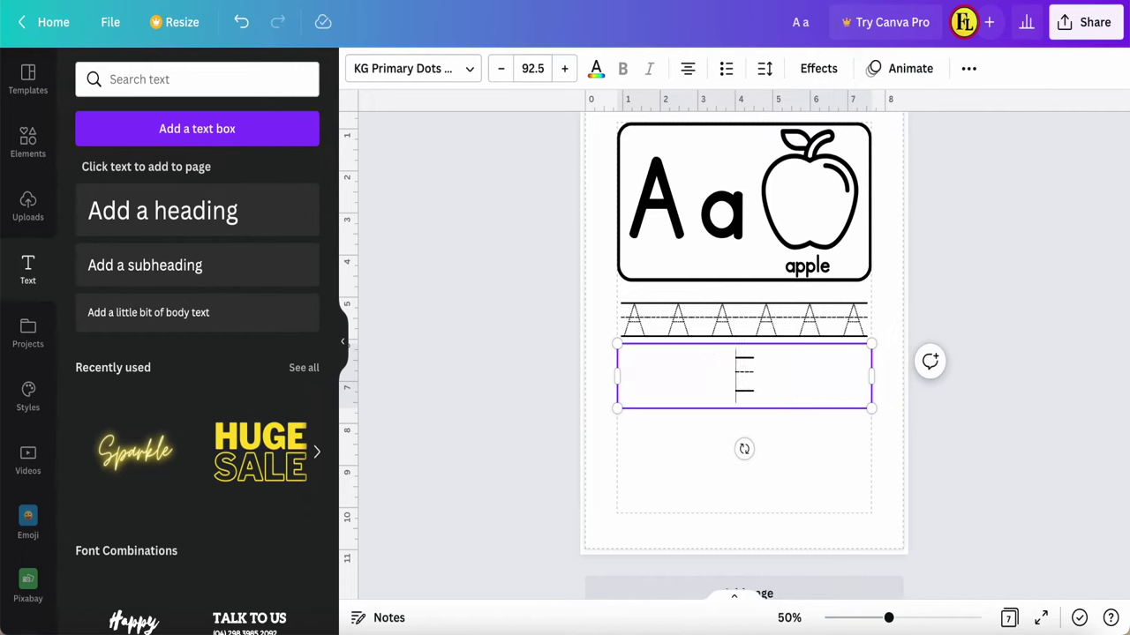
{"action": "key", "text": "BackSpace"}
{"action": "type", "text": "a"}
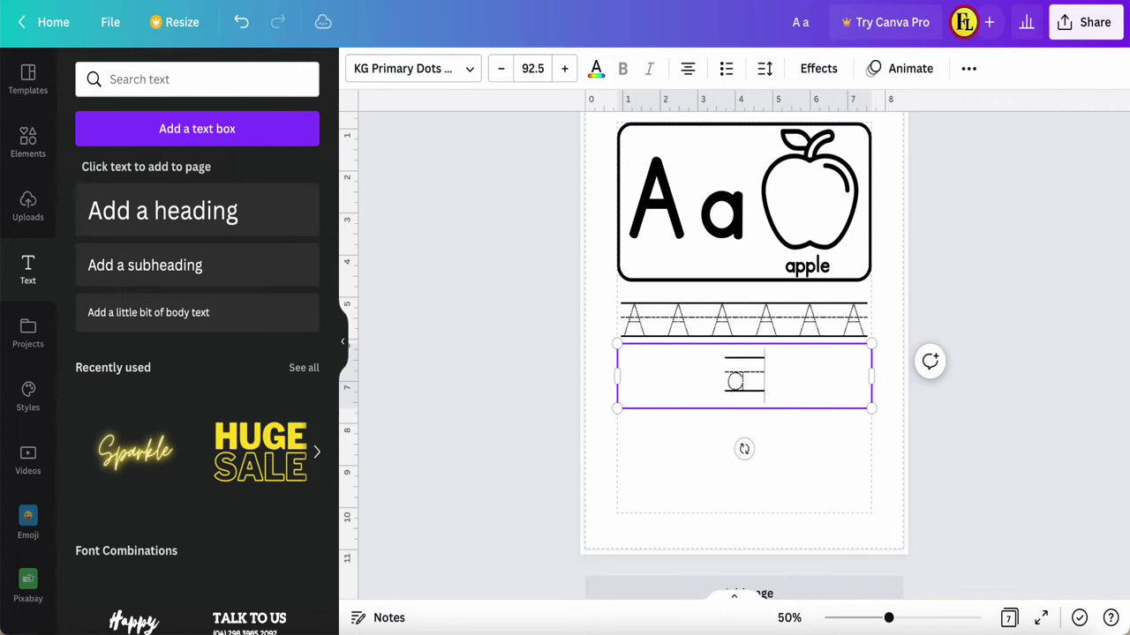
{"action": "type", "text": " a a "}
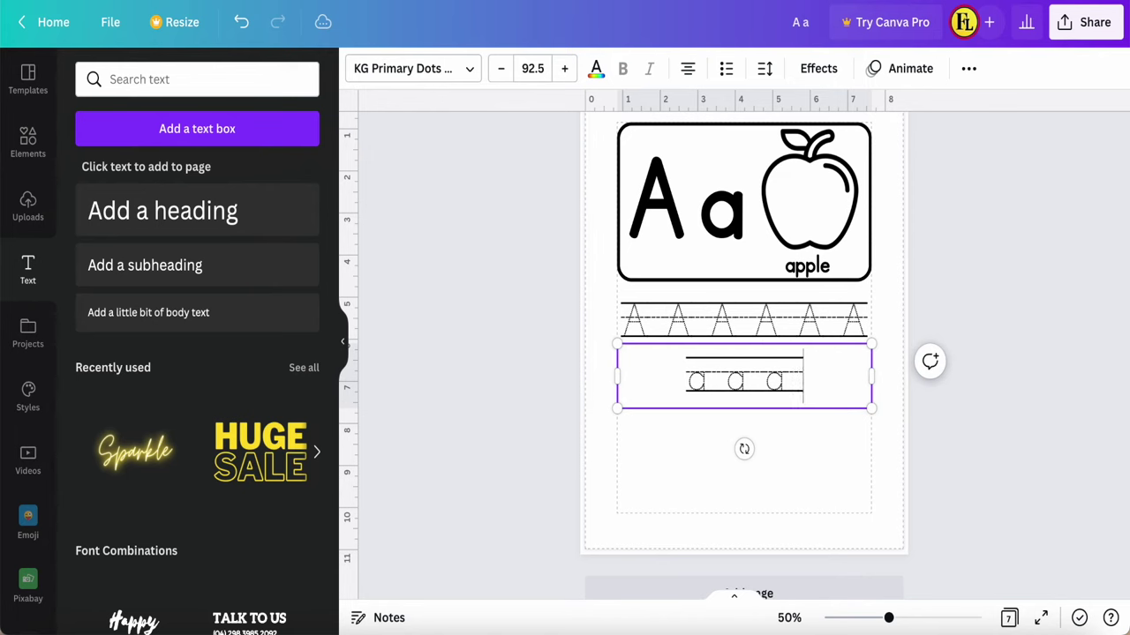
{"action": "type", "text": "a a a "}
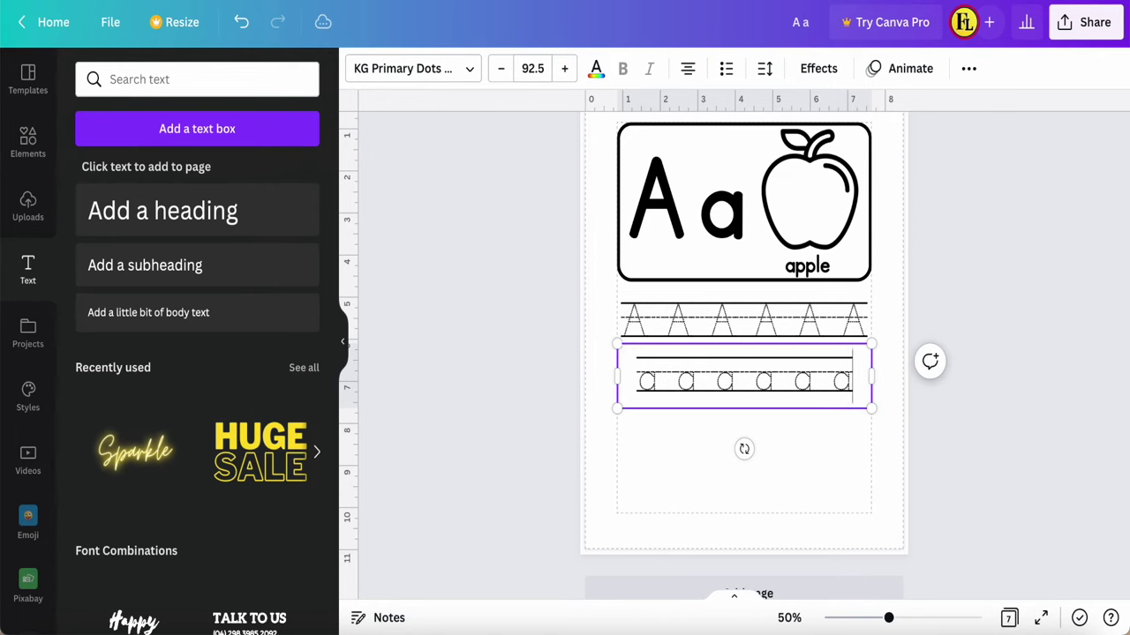
{"action": "type", "text": "a"}
{"action": "key", "text": "Return"}
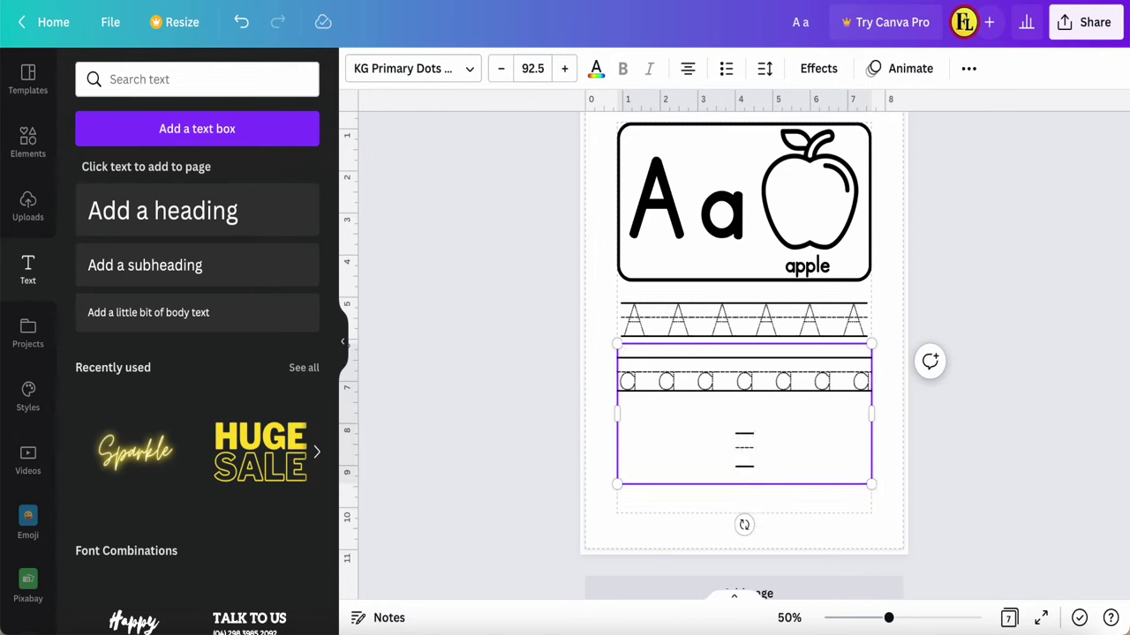
{"action": "key", "text": "BackSpace"}
{"action": "left_click", "coordinate": [677, 477]}
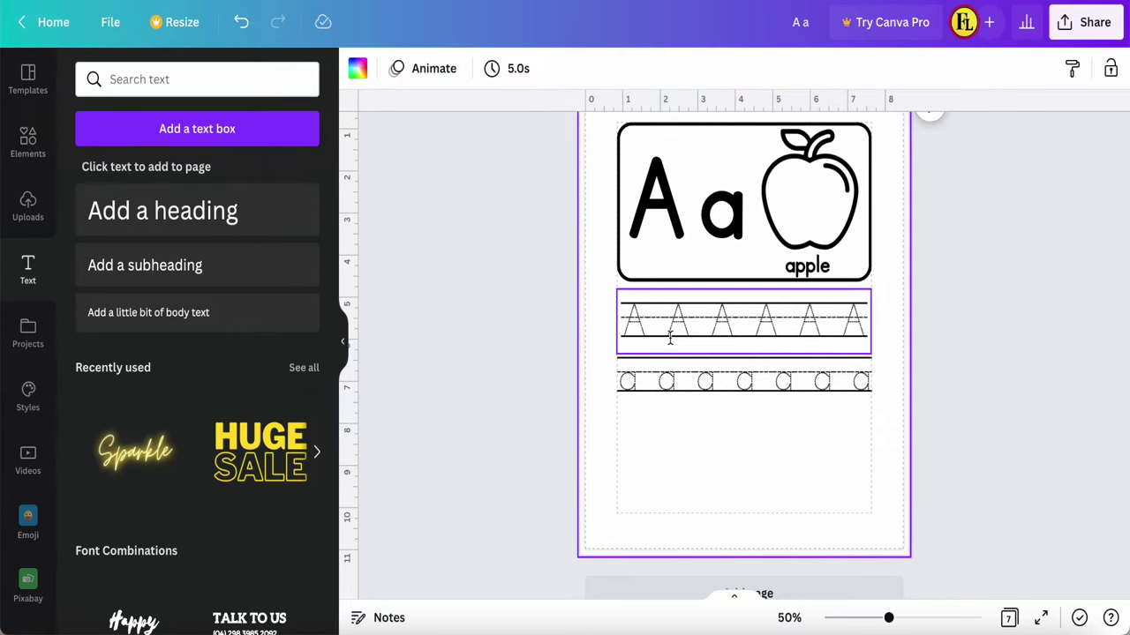
{"action": "left_click", "coordinate": [671, 375]}
{"action": "left_click", "coordinate": [597, 72]}
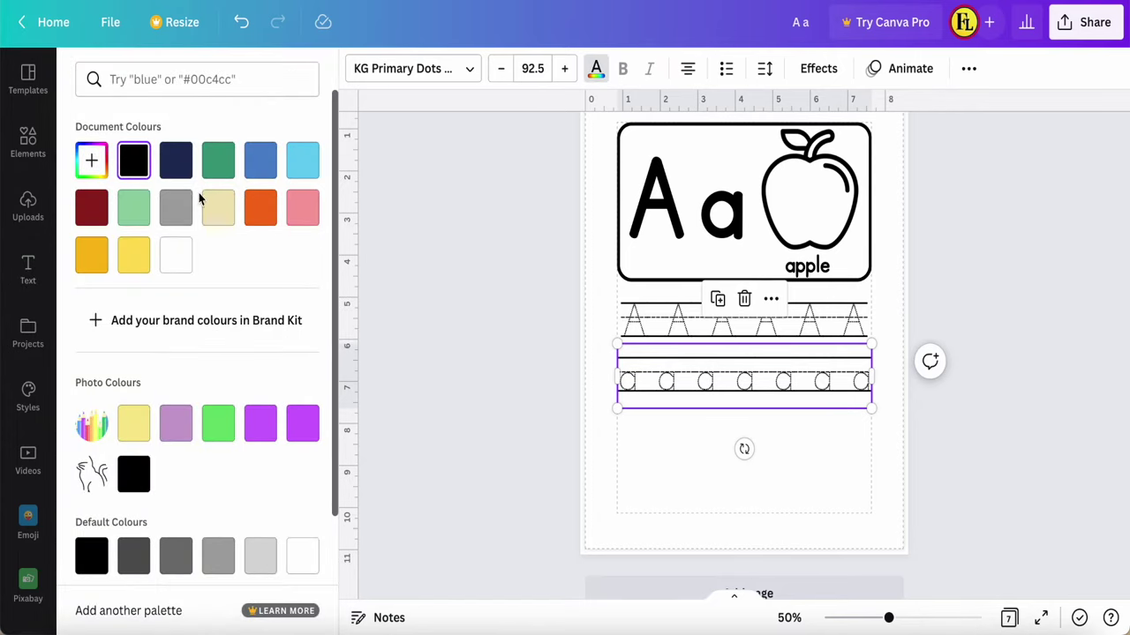
{"action": "left_click", "coordinate": [669, 482]}
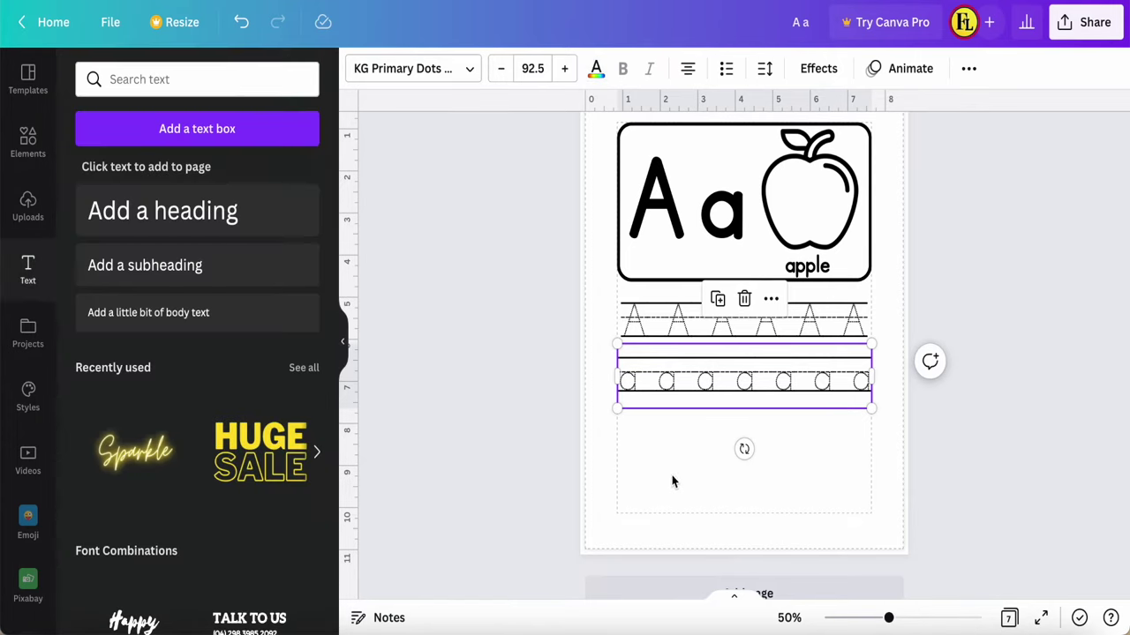
Duplicate the dotted capital and lowercase rows together and place the copies directly below the originals
{"action": "left_click", "coordinate": [791, 478]}
{"action": "mouse_move", "coordinate": [845, 457]}
{"action": "left_mouse_down"}
{"action": "mouse_move", "coordinate": [741, 290]}
{"action": "mouse_move", "coordinate": [722, 292]}
{"action": "left_mouse_up"}
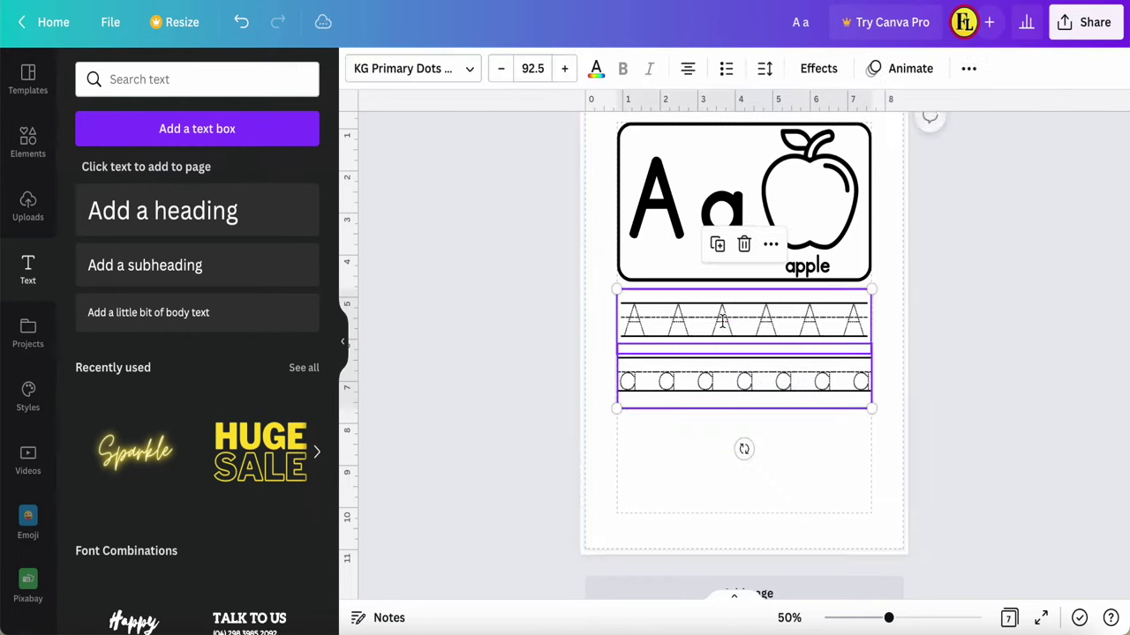
{"action": "left_click", "coordinate": [717, 245]}
{"action": "mouse_move", "coordinate": [744, 354]}
{"action": "left_mouse_down"}
{"action": "mouse_move", "coordinate": [736, 454]}
{"action": "mouse_move", "coordinate": [745, 454]}
{"action": "left_mouse_up"}
{"action": "left_click", "coordinate": [936, 477]}
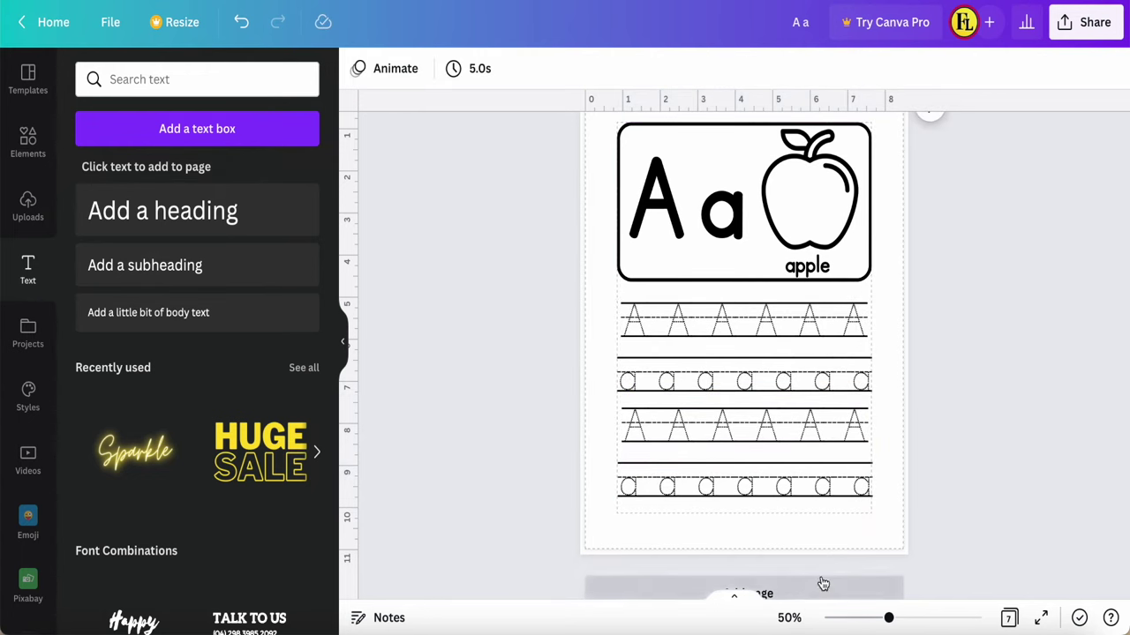
Examine the four dotted tracing rows on page 7 up close, checking their letters, guide lines and spacing
{"action": "scroll", "coordinate": [985, 440], "scroll_direction": "up", "scroll_amount": 3}
{"action": "scroll", "coordinate": [985, 440], "scroll_direction": "up", "scroll_amount": 3}
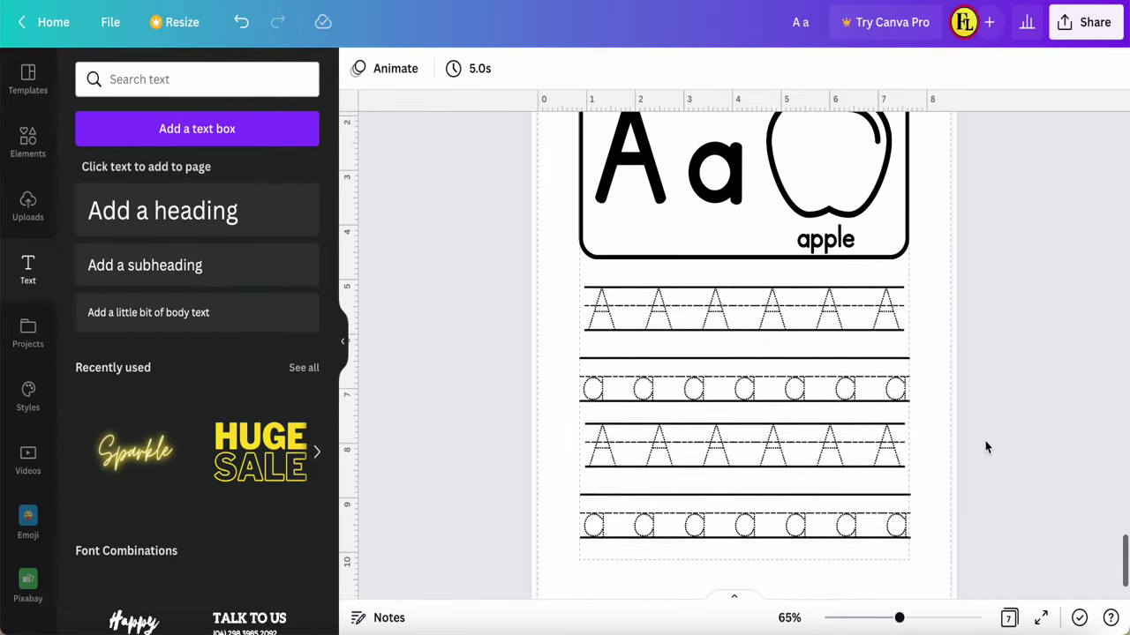
{"action": "scroll", "coordinate": [985, 441], "scroll_direction": "up", "scroll_amount": 5}
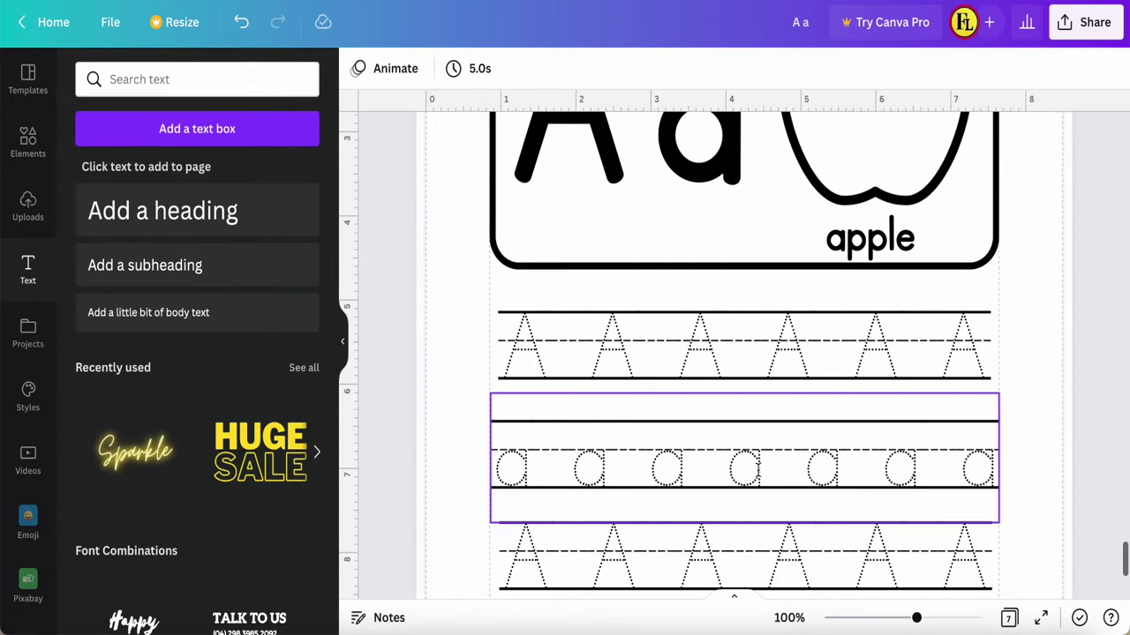
{"action": "scroll", "coordinate": [651, 371], "scroll_direction": "down", "scroll_amount": 5}
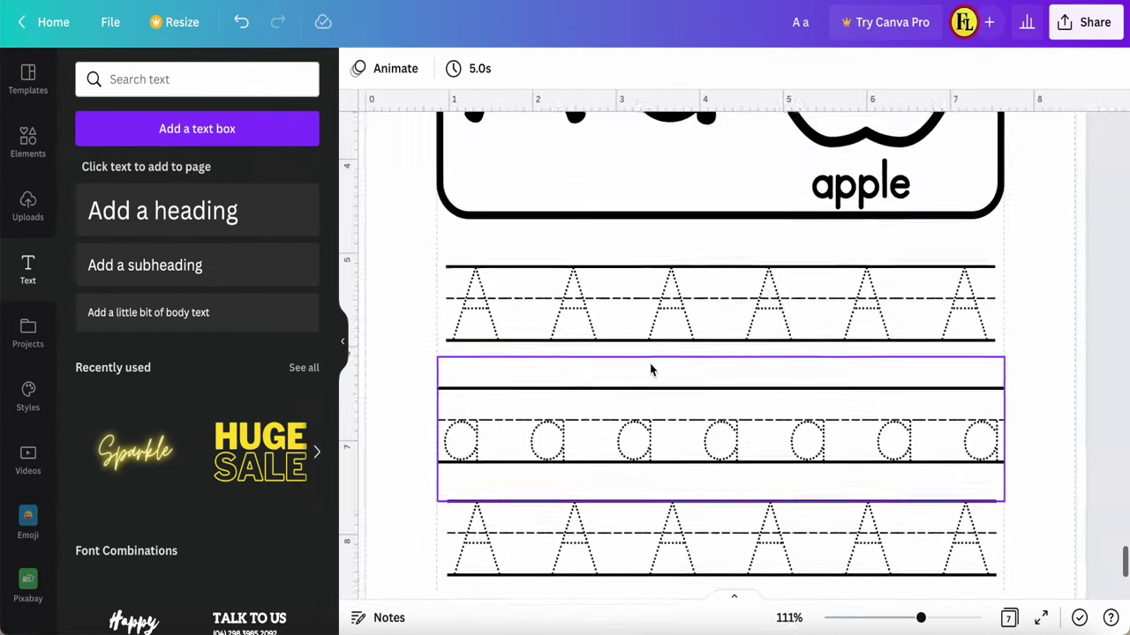
{"action": "scroll", "coordinate": [650, 371], "scroll_direction": "down", "scroll_amount": 2}
{"action": "scroll", "coordinate": [650, 369], "scroll_direction": "down", "scroll_amount": 1}
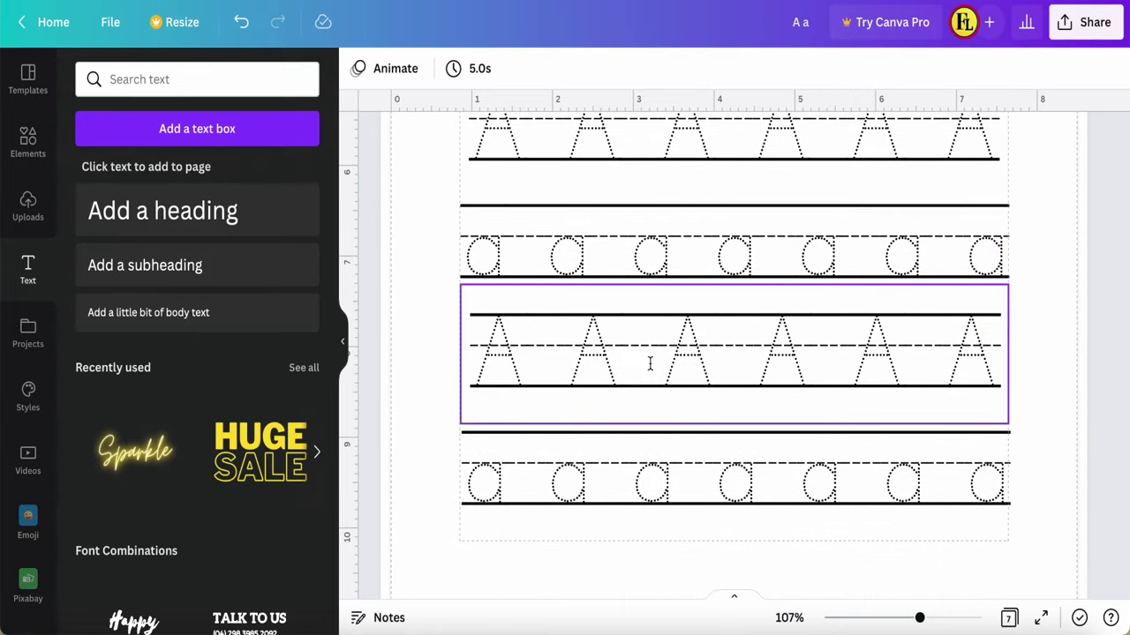
{"action": "scroll", "coordinate": [650, 363], "scroll_direction": "down", "scroll_amount": 3}
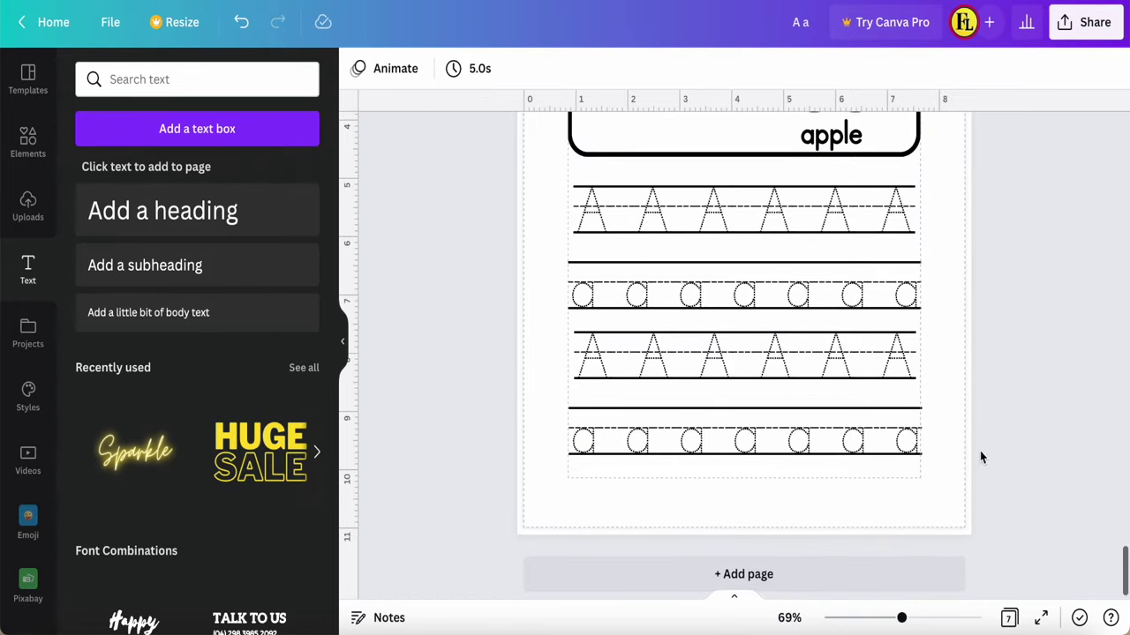
{"action": "left_click", "coordinate": [794, 433]}
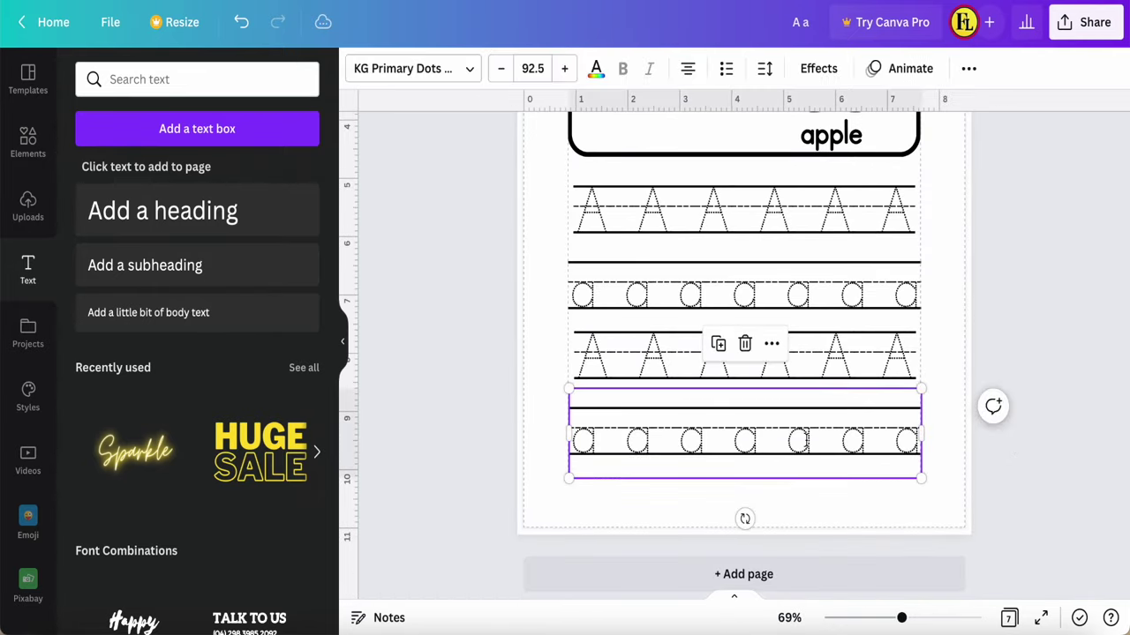
{"action": "left_click", "coordinate": [1013, 485]}
{"action": "scroll", "coordinate": [1008, 480], "scroll_direction": "down", "scroll_amount": 2}
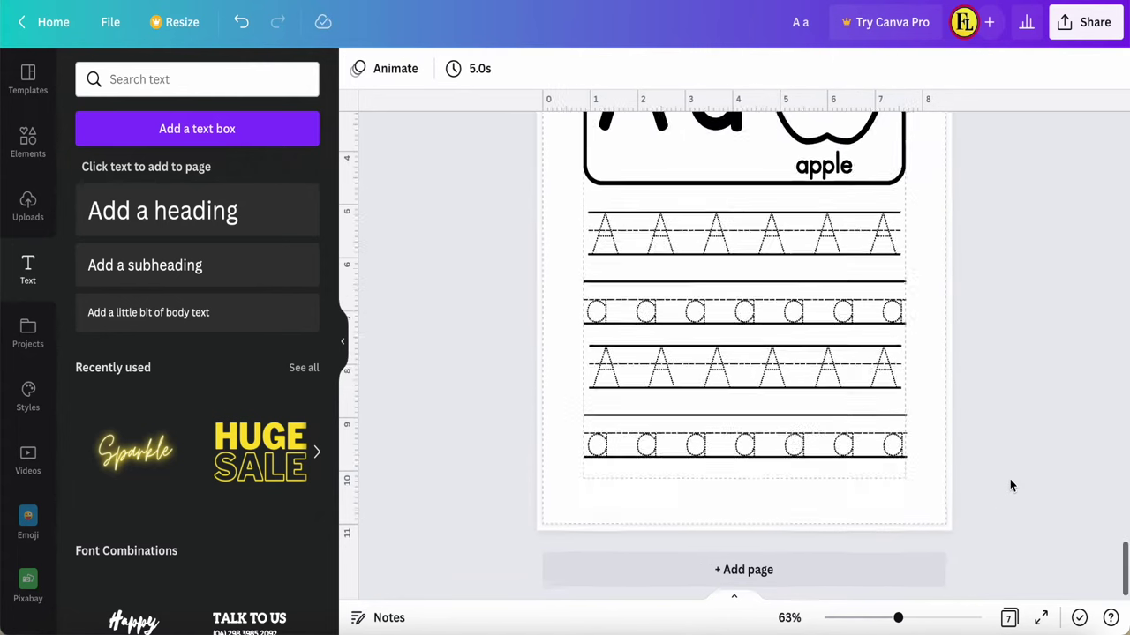
Compare the solid grey tracing rows on page 6 with the dotted rows on page 7
{"action": "scroll", "coordinate": [1001, 450], "scroll_direction": "up", "scroll_amount": 2}
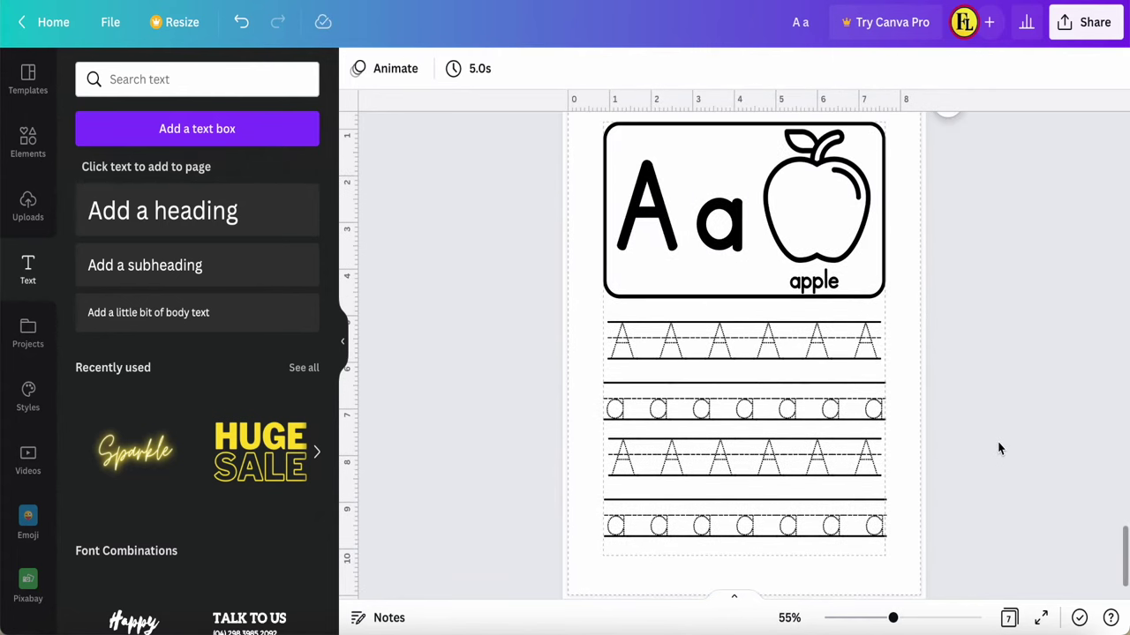
{"action": "scroll", "coordinate": [966, 426], "scroll_direction": "up", "scroll_amount": 5}
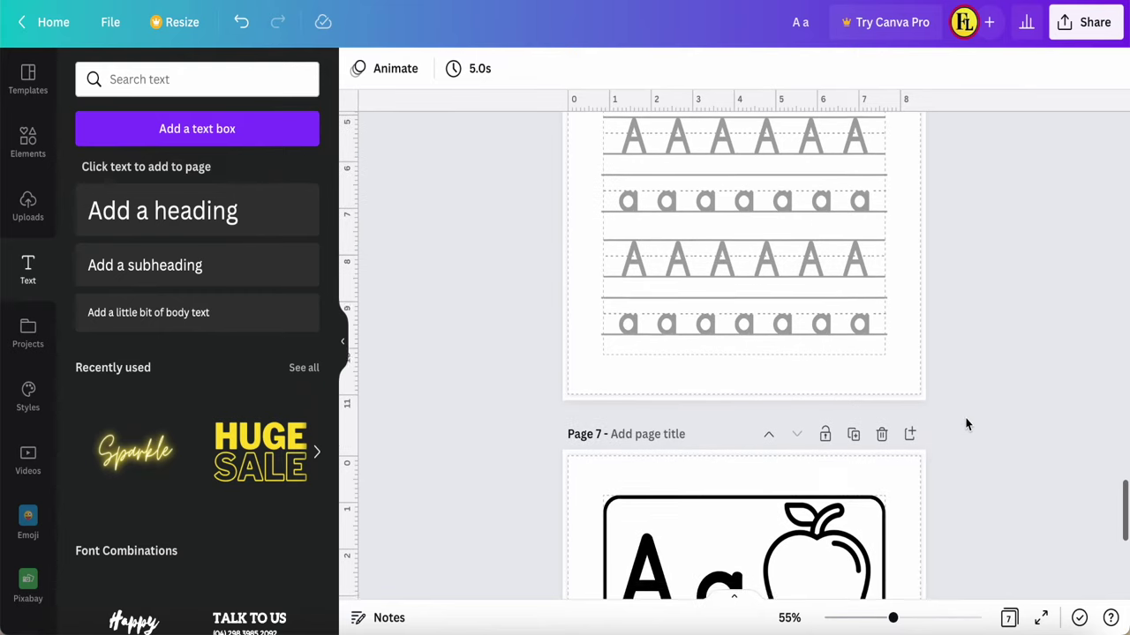
{"action": "scroll", "coordinate": [713, 259], "scroll_direction": "up", "scroll_amount": 1}
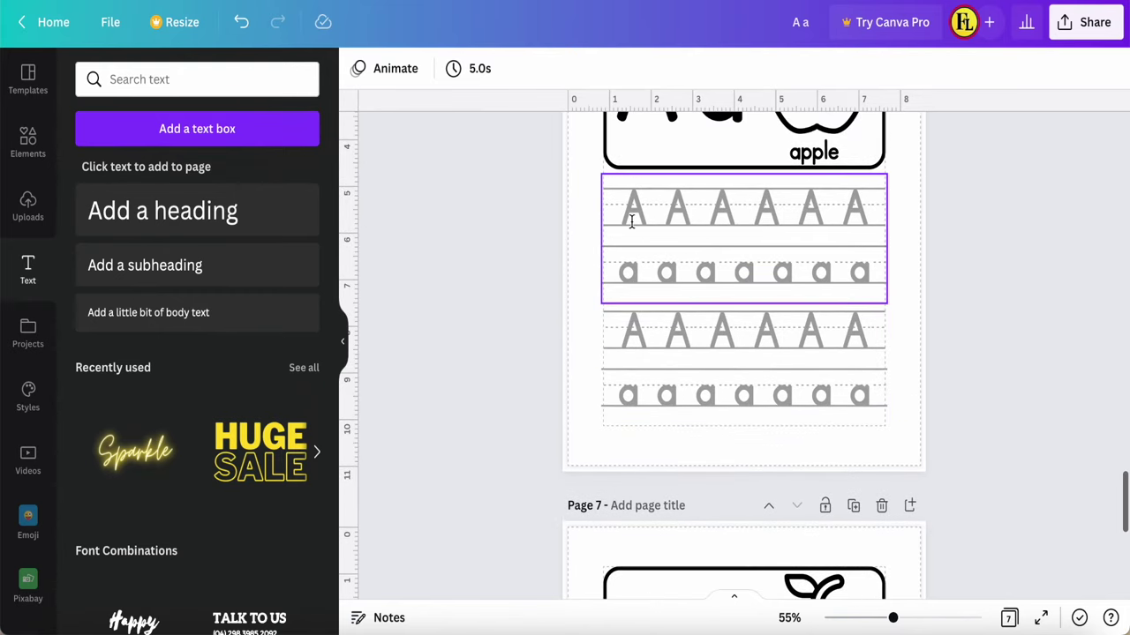
{"action": "scroll", "coordinate": [632, 221], "scroll_direction": "up", "scroll_amount": 5}
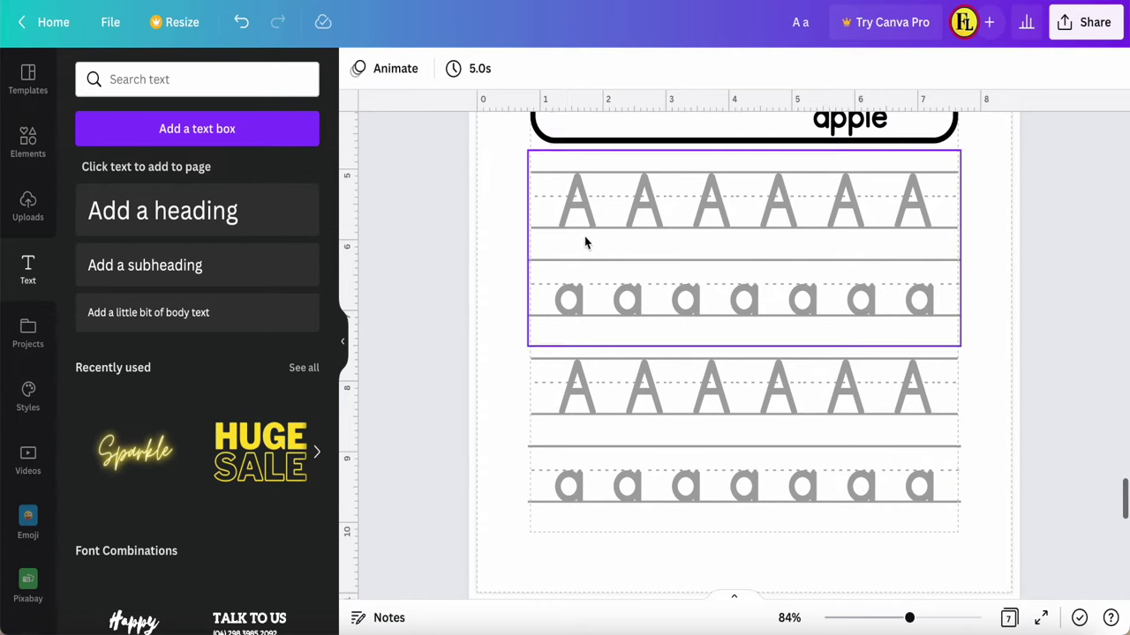
{"action": "scroll", "coordinate": [607, 317], "scroll_direction": "down", "scroll_amount": 10}
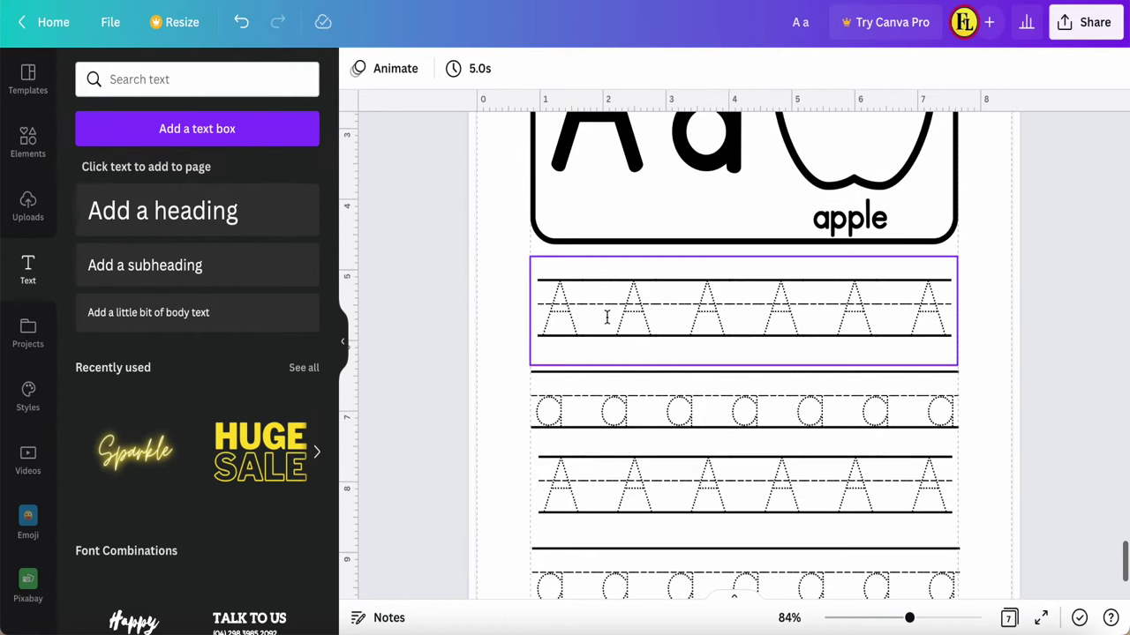
{"action": "scroll", "coordinate": [606, 318], "scroll_direction": "down", "scroll_amount": 2}
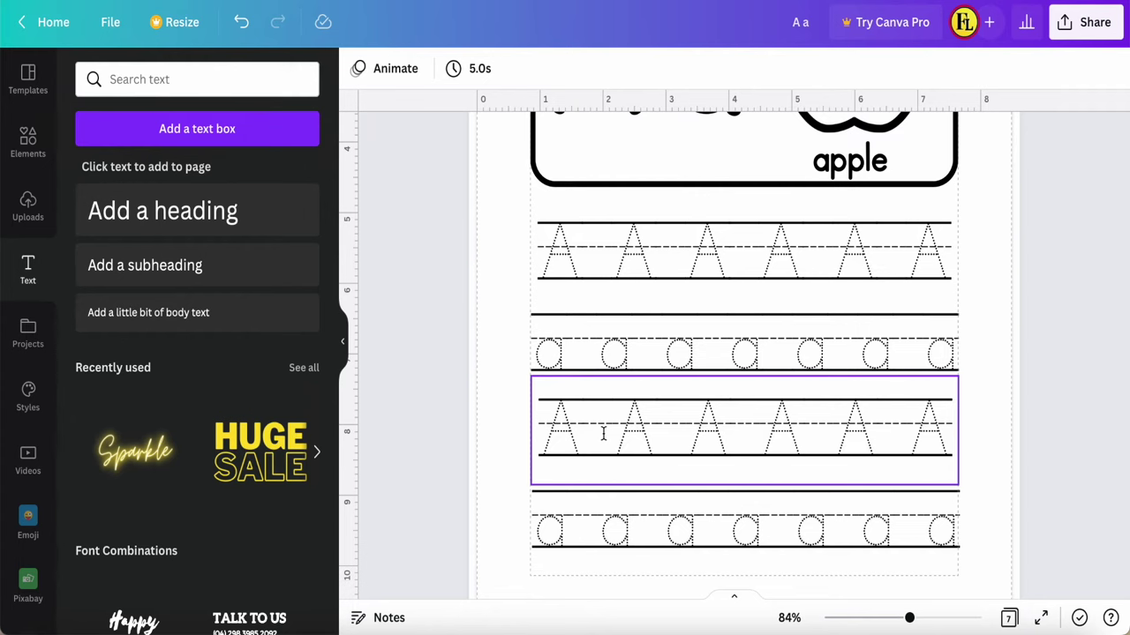
{"action": "scroll", "coordinate": [607, 421], "scroll_direction": "down", "scroll_amount": 1}
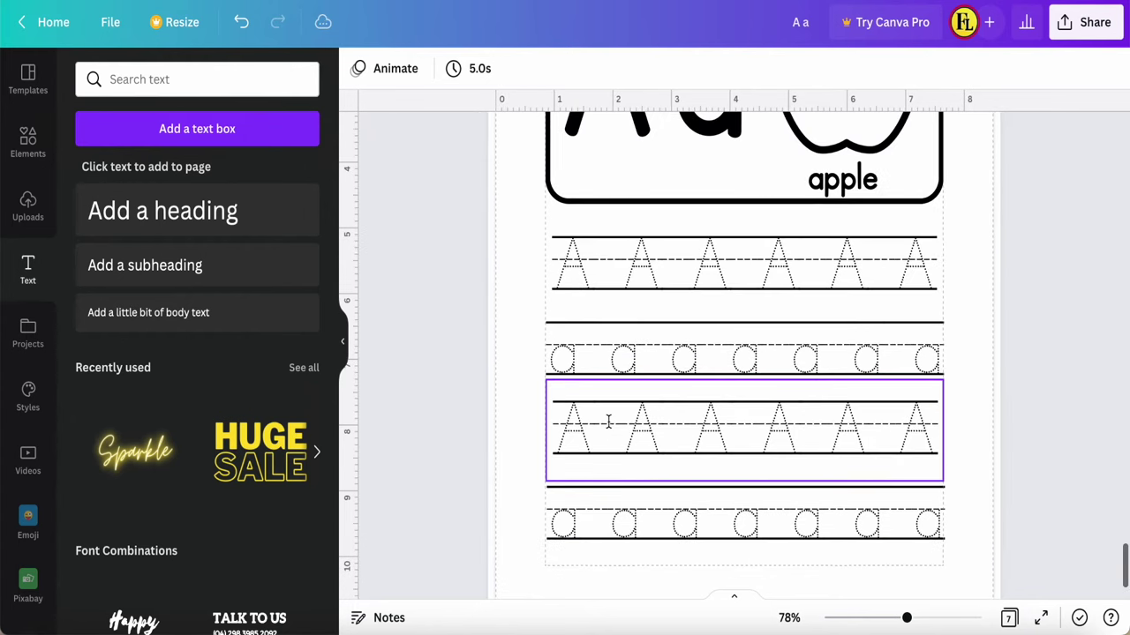
Apply the Hollow text effect with thickness 12 to the large "Aa" on page 7
{"action": "scroll", "coordinate": [608, 422], "scroll_direction": "up", "scroll_amount": 5}
{"action": "left_click", "coordinate": [611, 305]}
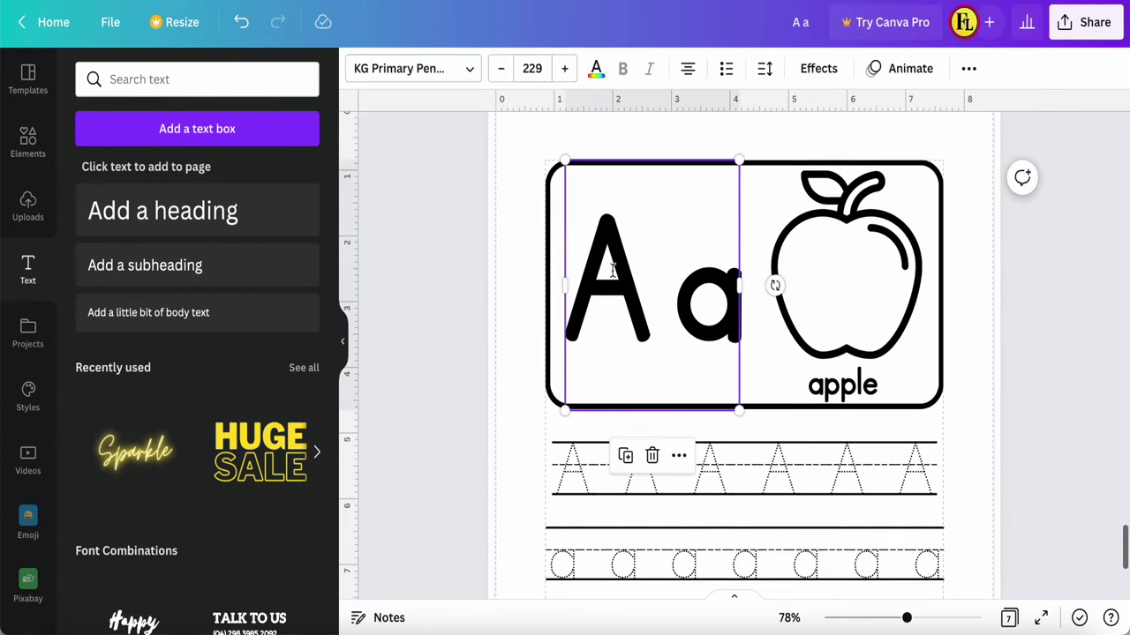
{"action": "left_click", "coordinate": [812, 74]}
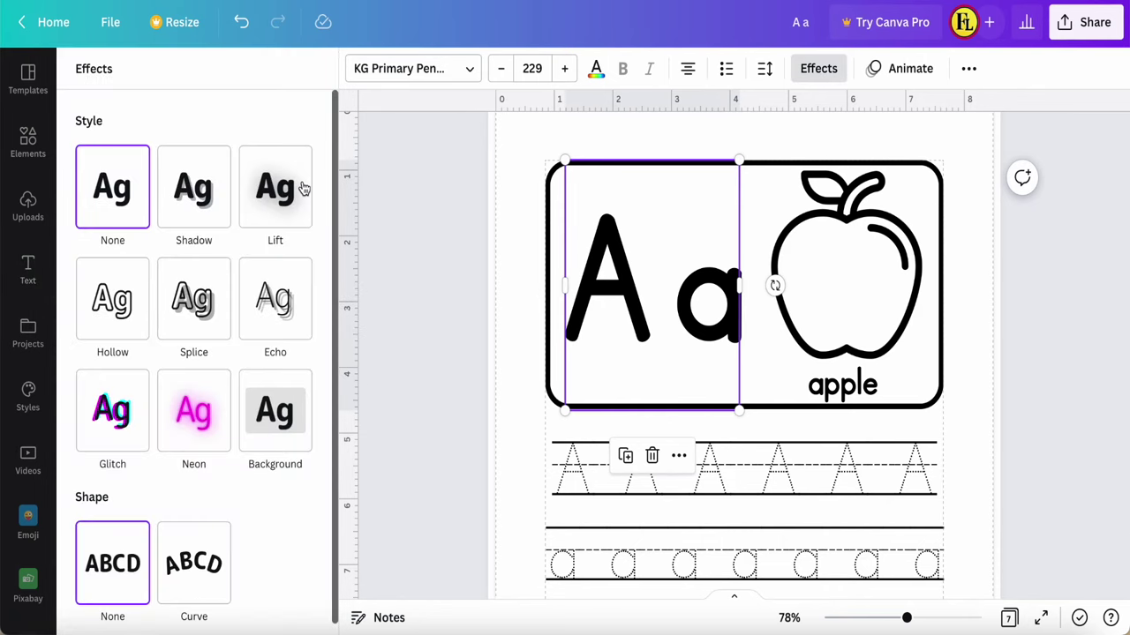
{"action": "left_click", "coordinate": [113, 319]}
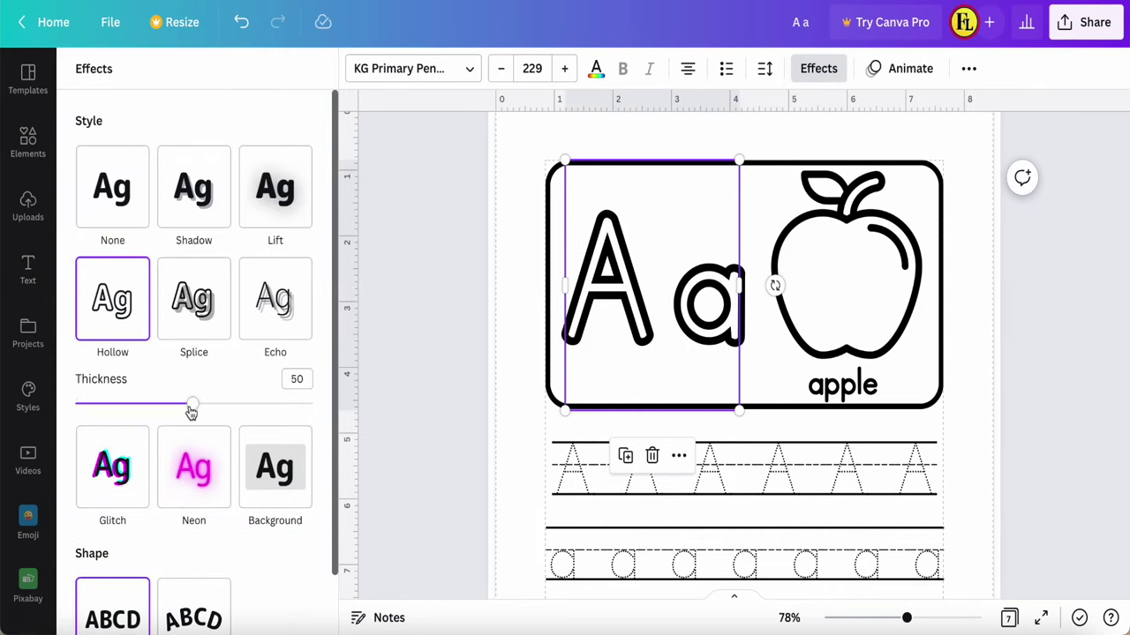
{"action": "left_click_drag", "start_coordinate": [194, 409], "coordinate": [103, 405]}
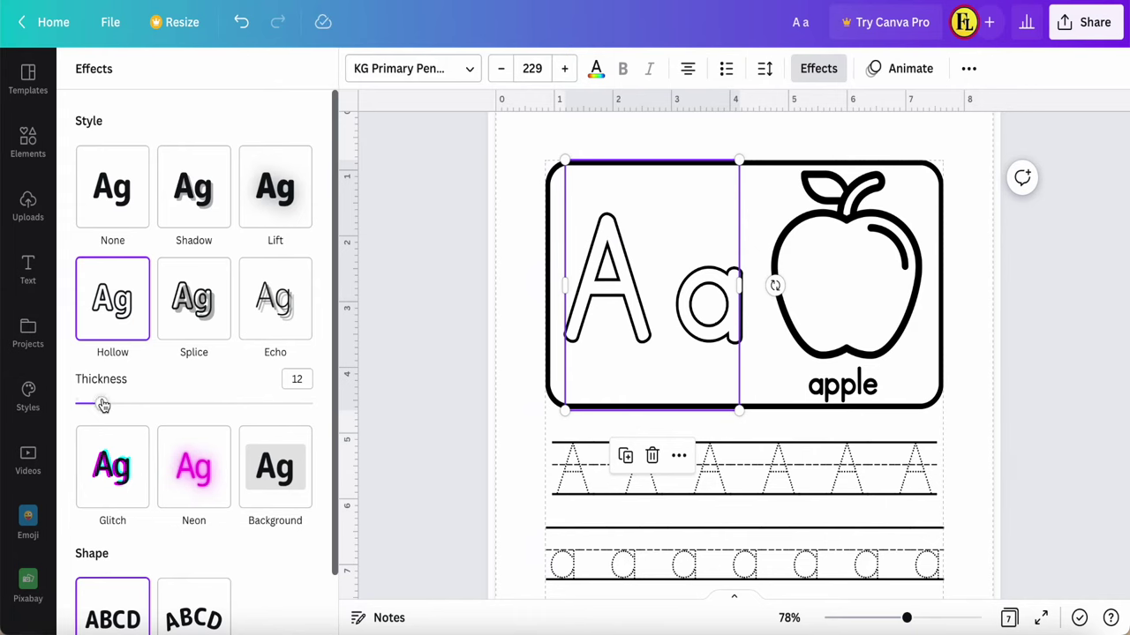
{"action": "left_click", "coordinate": [441, 408]}
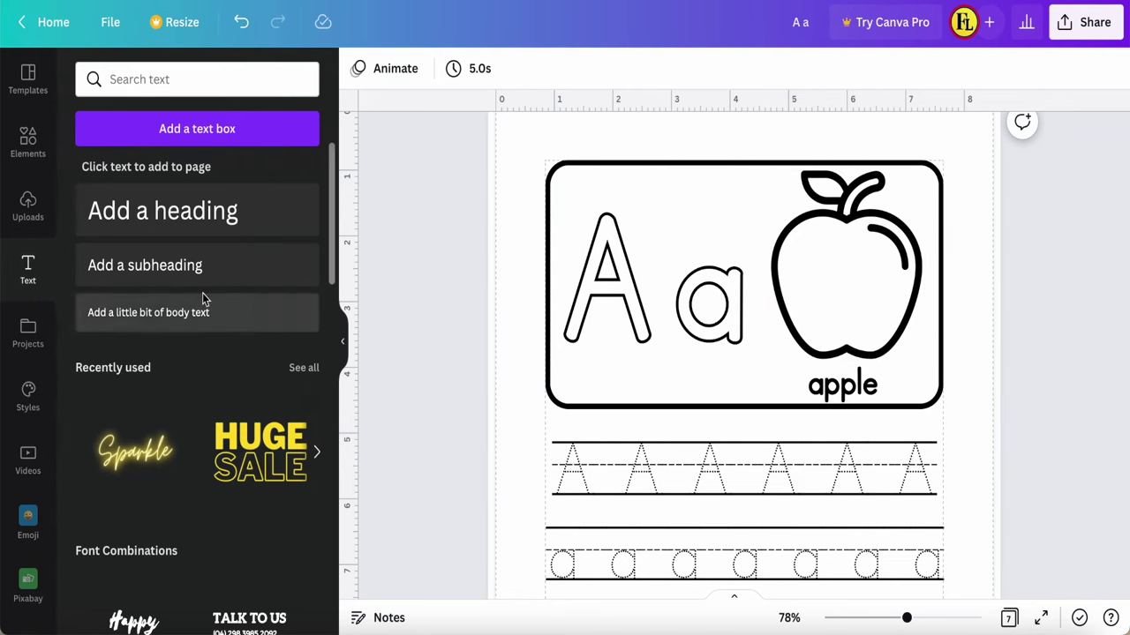
Add an arrow line from the elements library and reshape it into an upward stroke arrow along the capital A's left side
{"action": "left_click", "coordinate": [29, 143]}
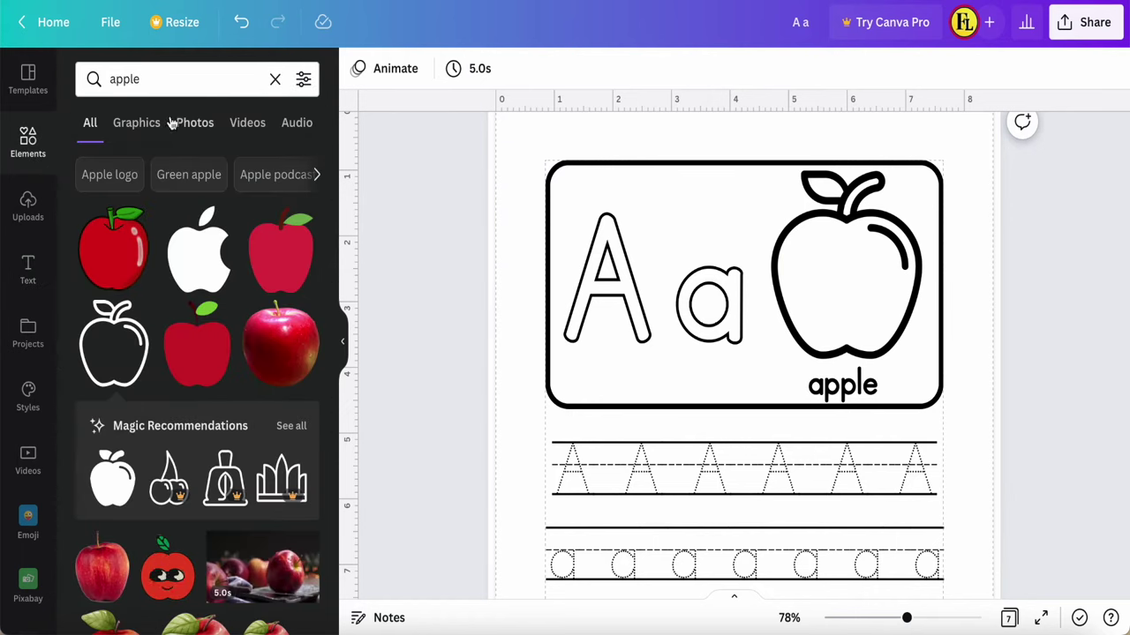
{"action": "left_click", "coordinate": [274, 78]}
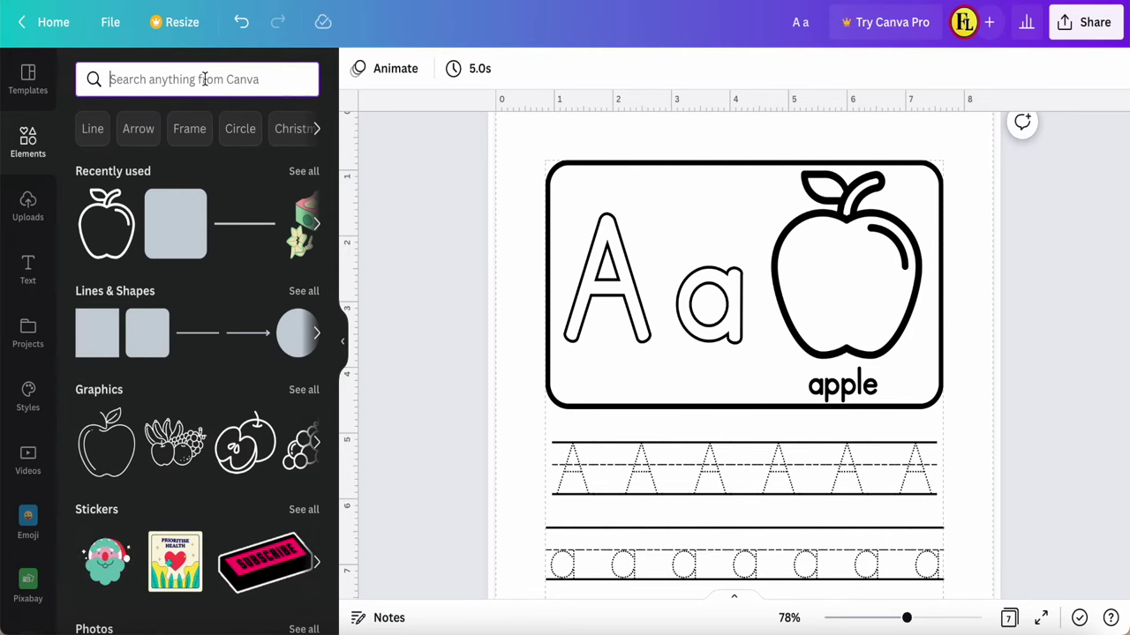
{"action": "left_click", "coordinate": [247, 341]}
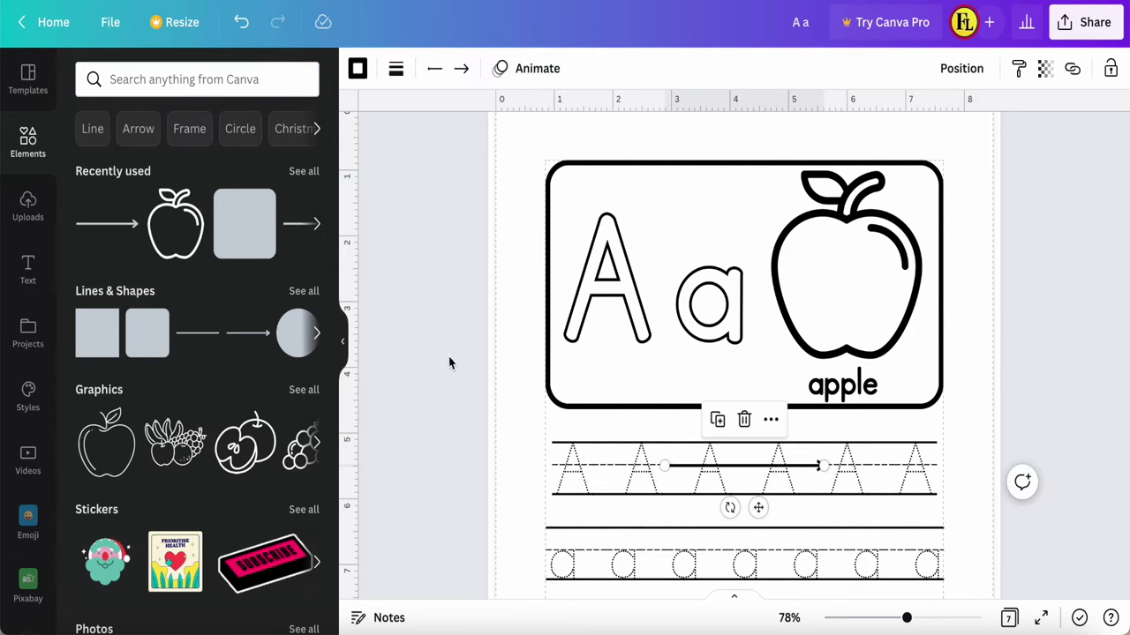
{"action": "mouse_move", "coordinate": [758, 507]}
{"action": "left_mouse_down"}
{"action": "mouse_move", "coordinate": [704, 399]}
{"action": "mouse_move", "coordinate": [674, 401]}
{"action": "left_mouse_up"}
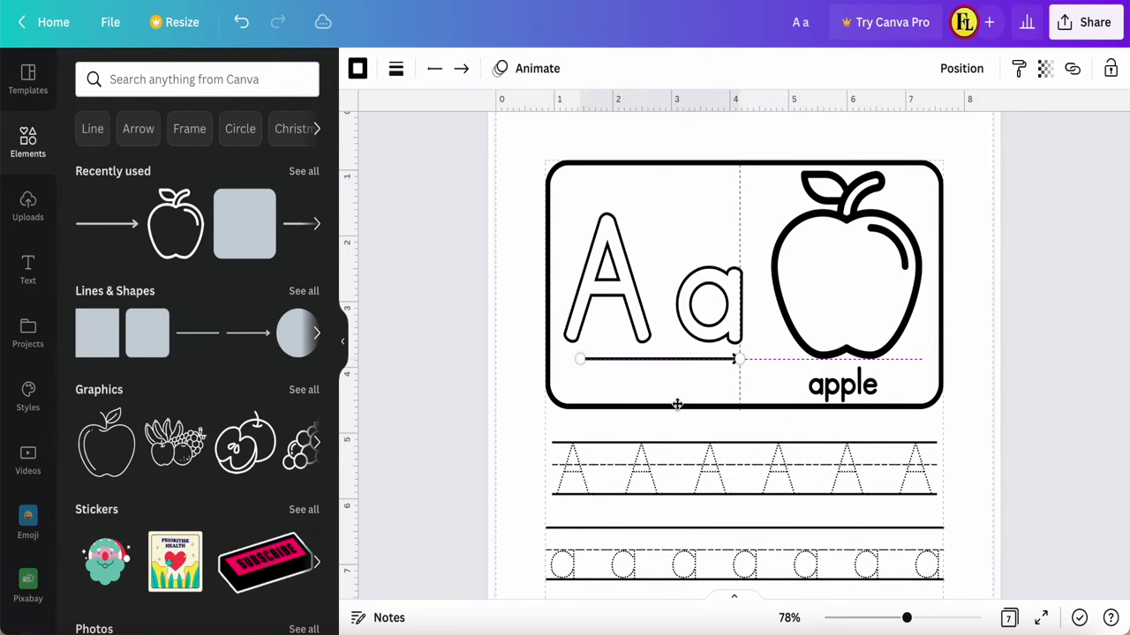
{"action": "left_click_drag", "start_coordinate": [738, 355], "coordinate": [589, 201]}
{"action": "left_click_drag", "start_coordinate": [579, 359], "coordinate": [620, 317]}
Colour the stroke arrow grey and place grey copies along the capital A's right side and below its crossbar
{"action": "left_click", "coordinate": [358, 68]}
{"action": "left_click", "coordinate": [176, 208]}
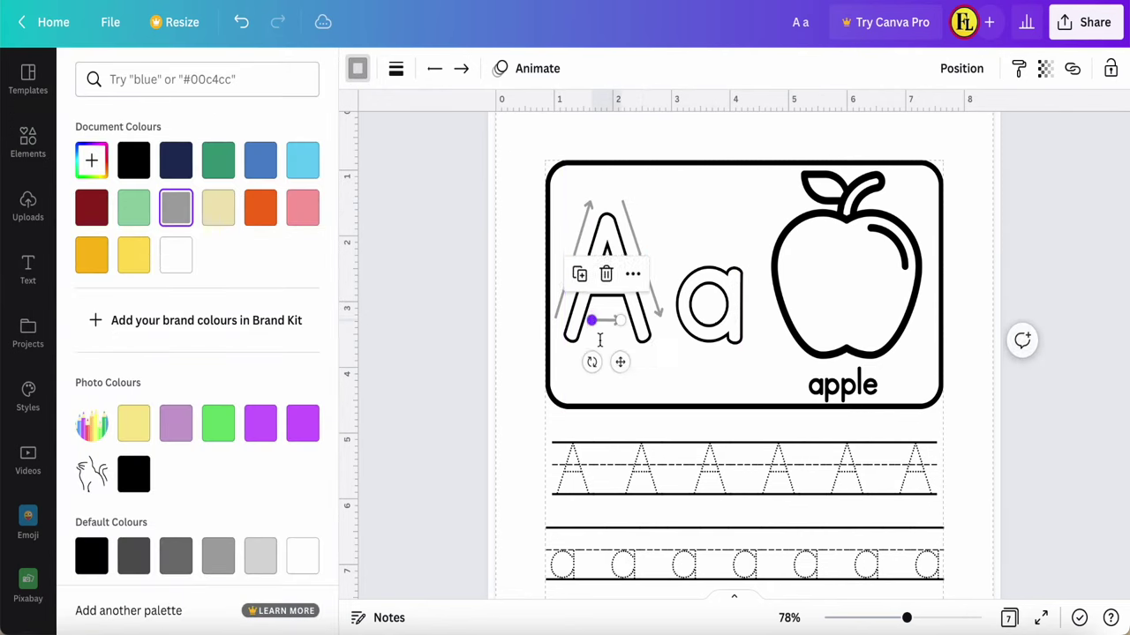
{"action": "left_click", "coordinate": [542, 259]}
Add a grey body text label "1" at size 24 beside the capital A's left stroke arrow
{"action": "left_click", "coordinate": [27, 269]}
{"action": "left_click", "coordinate": [233, 313]}
{"action": "left_click", "coordinate": [600, 69]}
{"action": "left_click", "coordinate": [172, 206]}
{"action": "left_click_drag", "start_coordinate": [744, 351], "coordinate": [558, 224]}
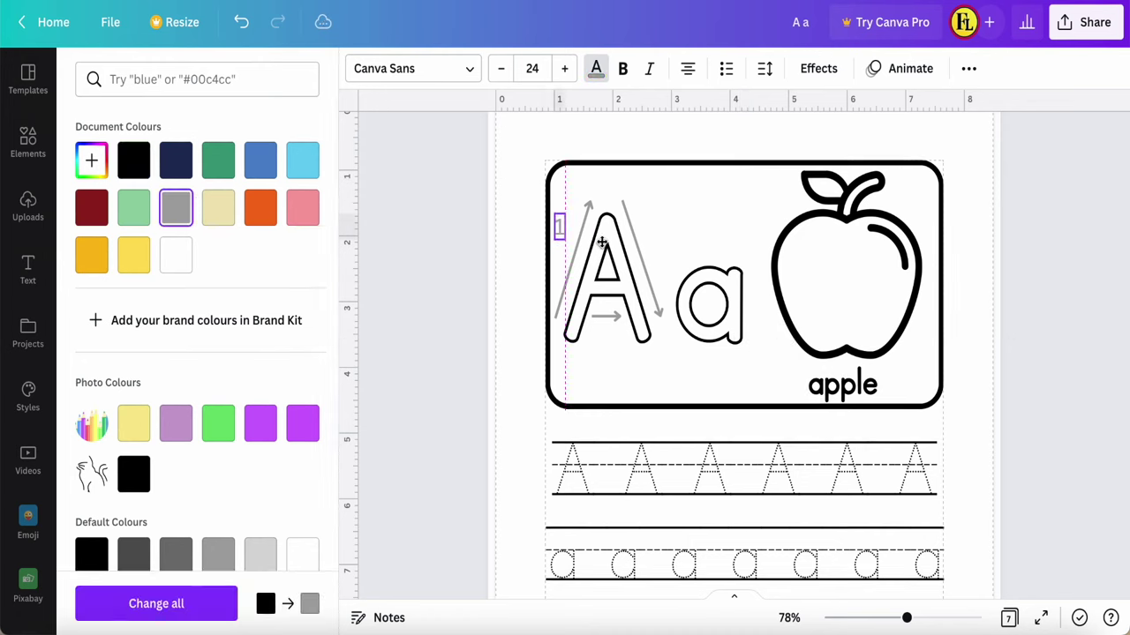
Duplicate the number label to make "2" beside the right stroke arrow and "3" below the crossbar arrow
{"action": "key", "text": "ctrl+d"}
{"action": "left_click_drag", "start_coordinate": [664, 278], "coordinate": [618, 394]}
{"action": "double_click", "coordinate": [606, 342]}
{"action": "type", "text": "3"}
{"action": "left_click", "coordinate": [525, 265]}
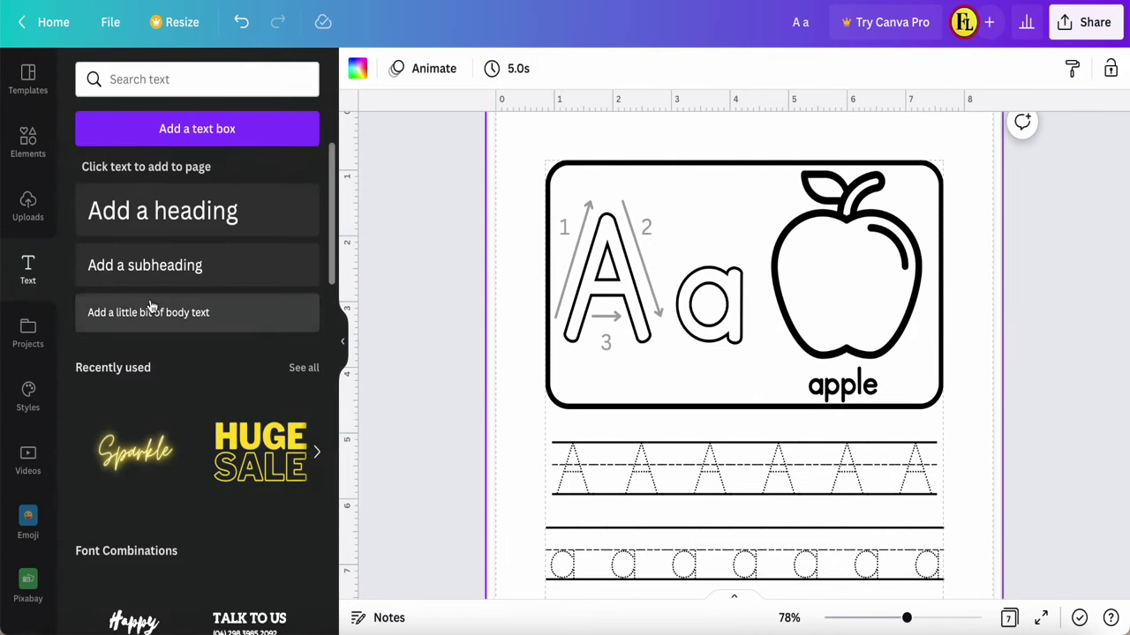
Search the elements for "half circle arrow" and place the curved arrow over the lowercase a
{"action": "left_click", "coordinate": [28, 142]}
{"action": "left_click", "coordinate": [234, 156]}
{"action": "left_click_drag", "start_coordinate": [114, 199], "coordinate": [641, 323]}
Flip, rotate and resize the curved arrow to follow the left curve of the lowercase a, and colour it grey
{"action": "left_click", "coordinate": [524, 68]}
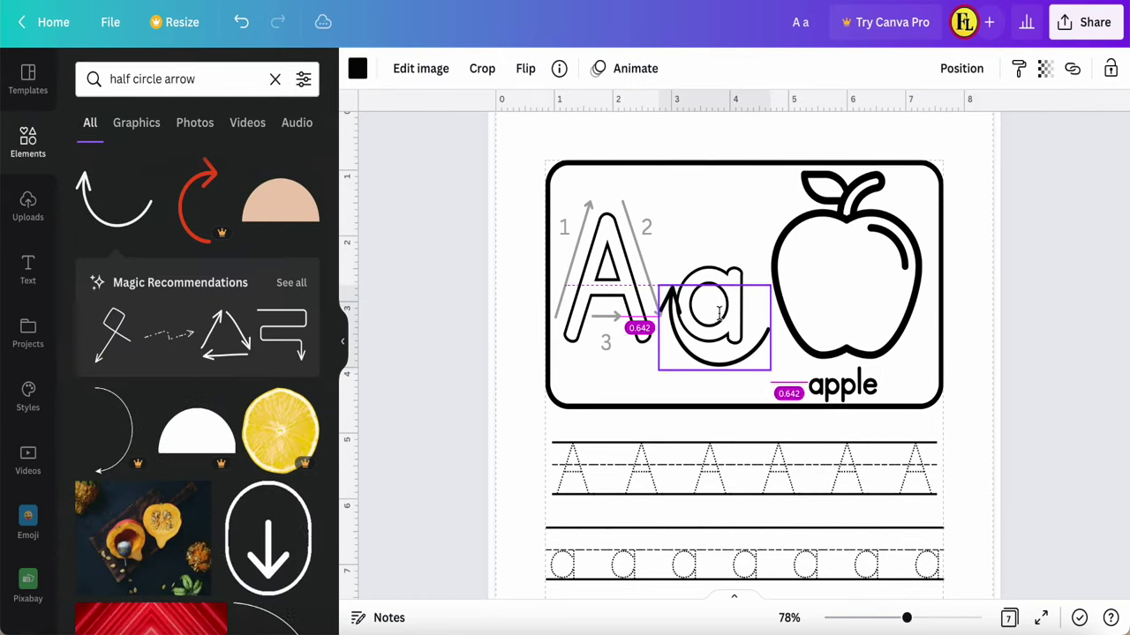
{"action": "left_click", "coordinate": [541, 149]}
{"action": "left_click_drag", "start_coordinate": [704, 343], "coordinate": [685, 330]}
{"action": "left_click_drag", "start_coordinate": [696, 388], "coordinate": [764, 330]}
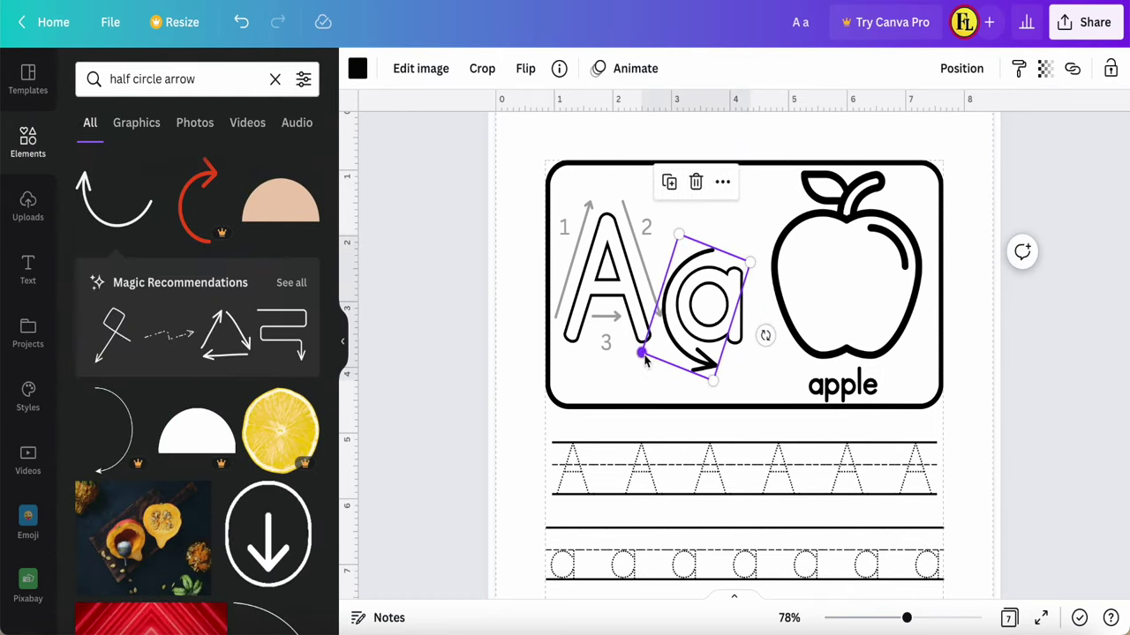
{"action": "left_click", "coordinate": [357, 68]}
{"action": "left_click", "coordinate": [220, 210]}
Paste a grey straight arrow and set it pointing down along the right side of the lowercase a
{"action": "key", "text": "ctrl+v"}
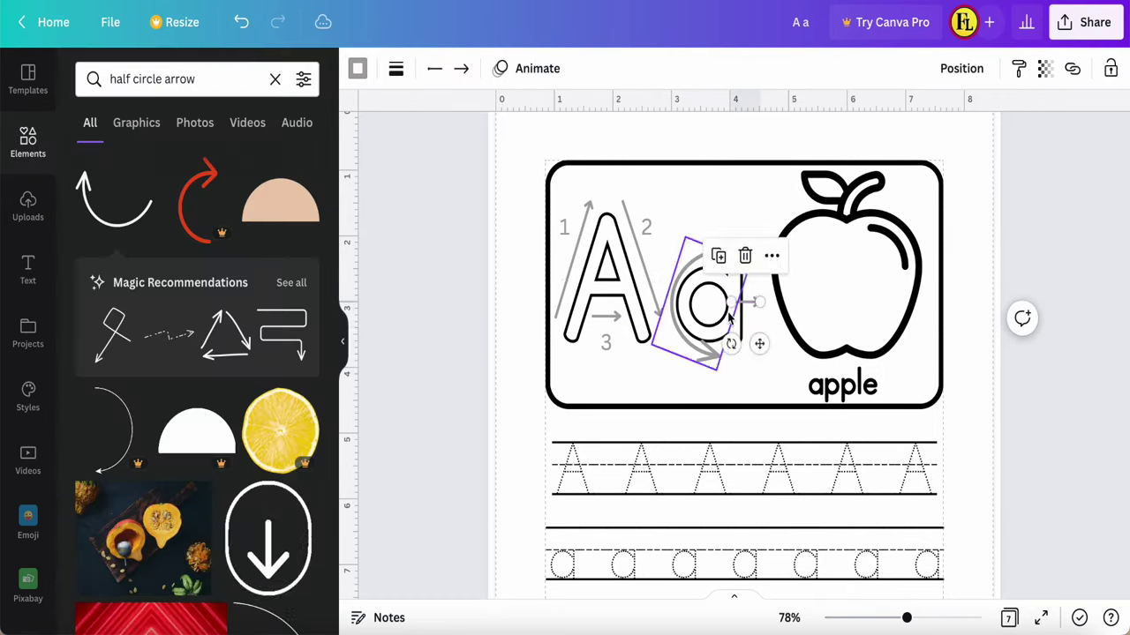
{"action": "left_click_drag", "start_coordinate": [747, 335], "coordinate": [750, 357]}
{"action": "key", "text": "Escape"}
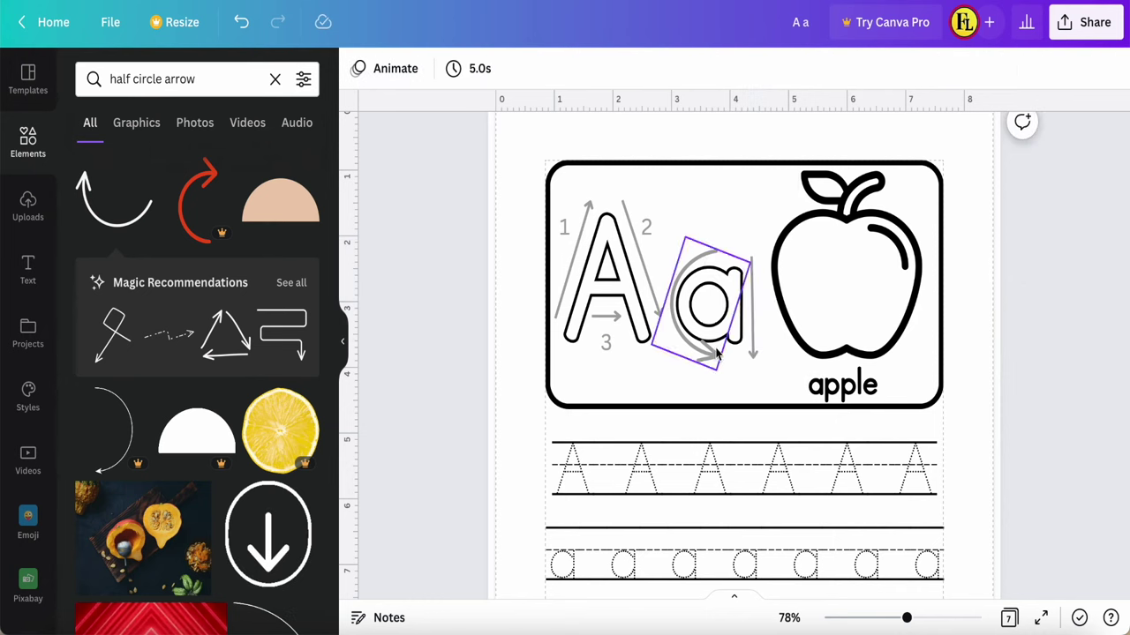
Copy the grey "2" stroke label and paste it as the page number in the lower-right corner of page 7
{"action": "scroll", "coordinate": [414, 403], "scroll_direction": "down", "scroll_amount": 5}
{"action": "scroll", "coordinate": [564, 342], "scroll_direction": "up", "scroll_amount": 5}
{"action": "left_click", "coordinate": [565, 343]}
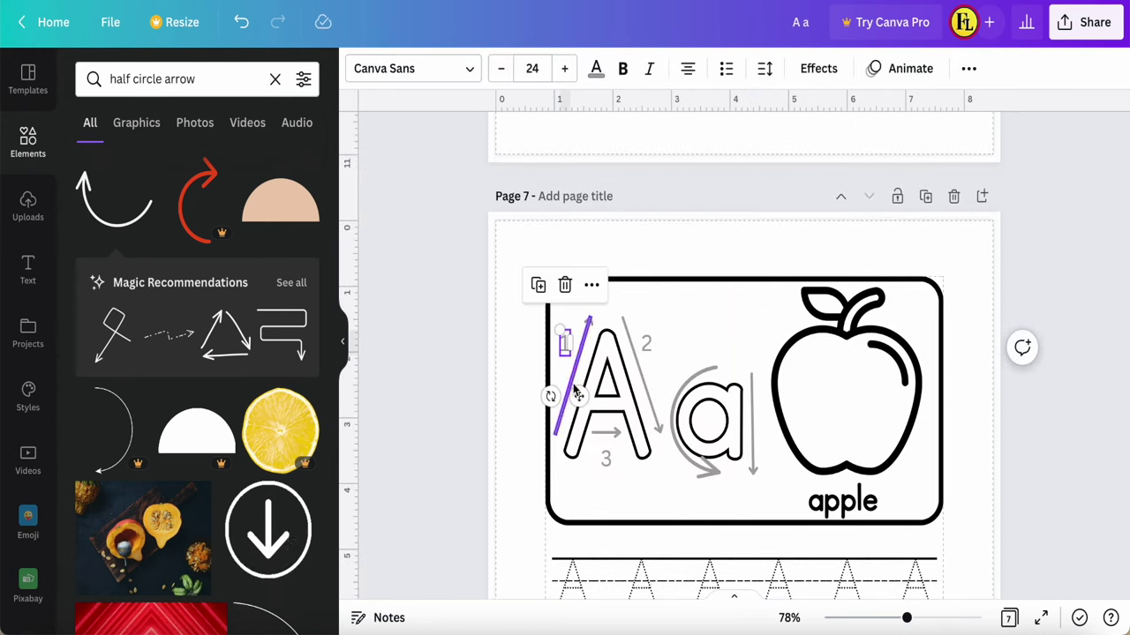
{"action": "left_click", "coordinate": [647, 343]}
{"action": "right_click", "coordinate": [647, 342]}
{"action": "left_click", "coordinate": [699, 231]}
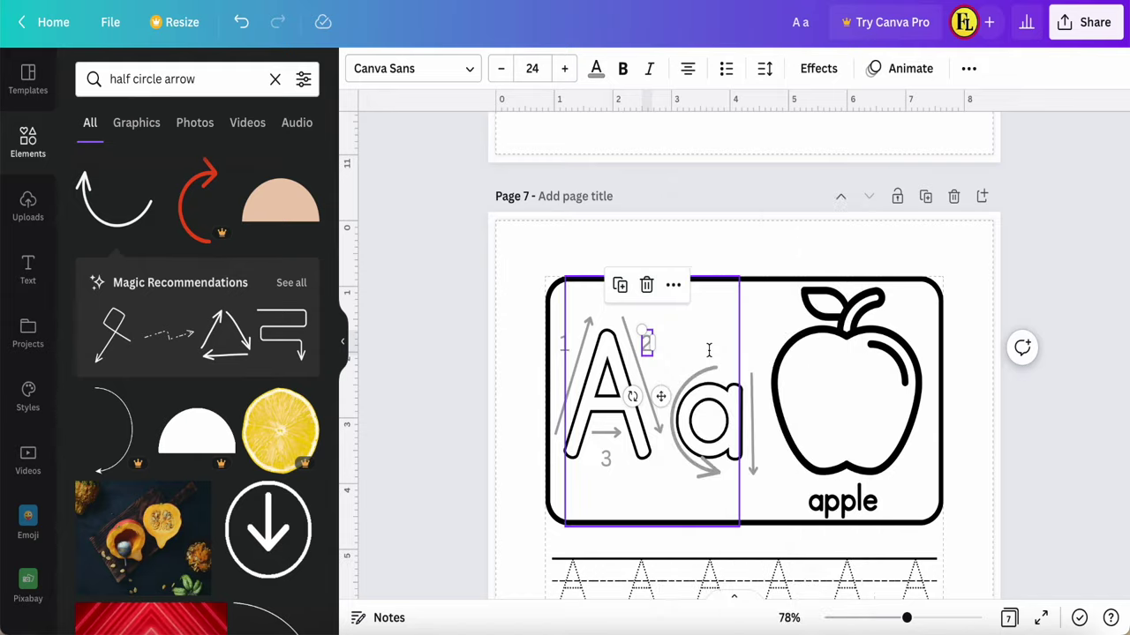
{"action": "scroll", "coordinate": [706, 353], "scroll_direction": "down", "scroll_amount": 5}
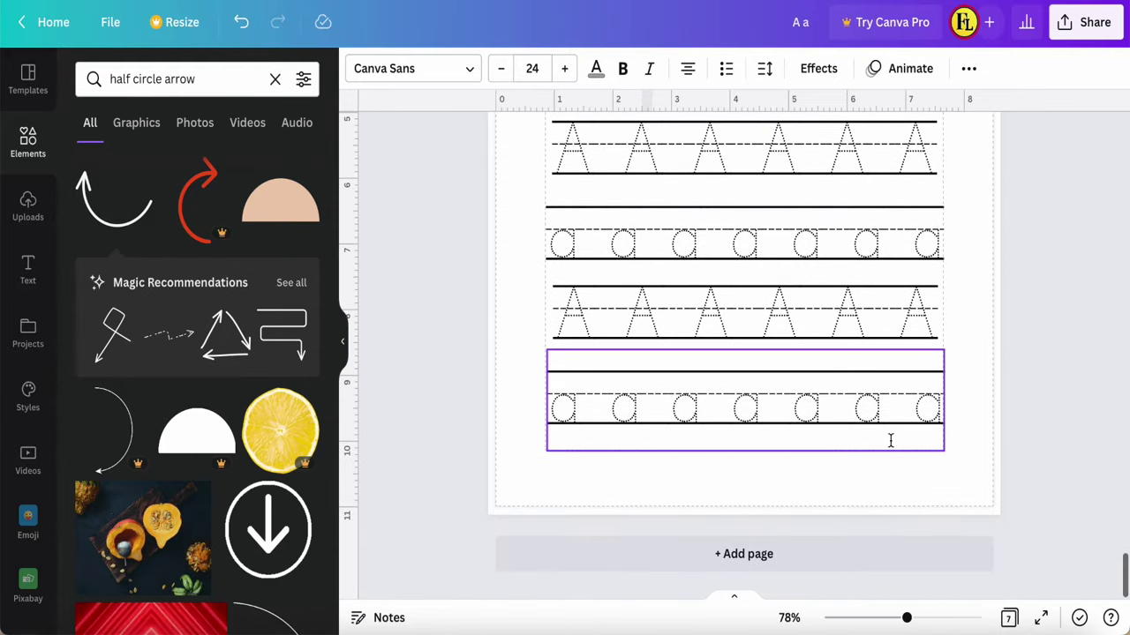
{"action": "right_click", "coordinate": [925, 486]}
{"action": "left_click", "coordinate": [969, 353]}
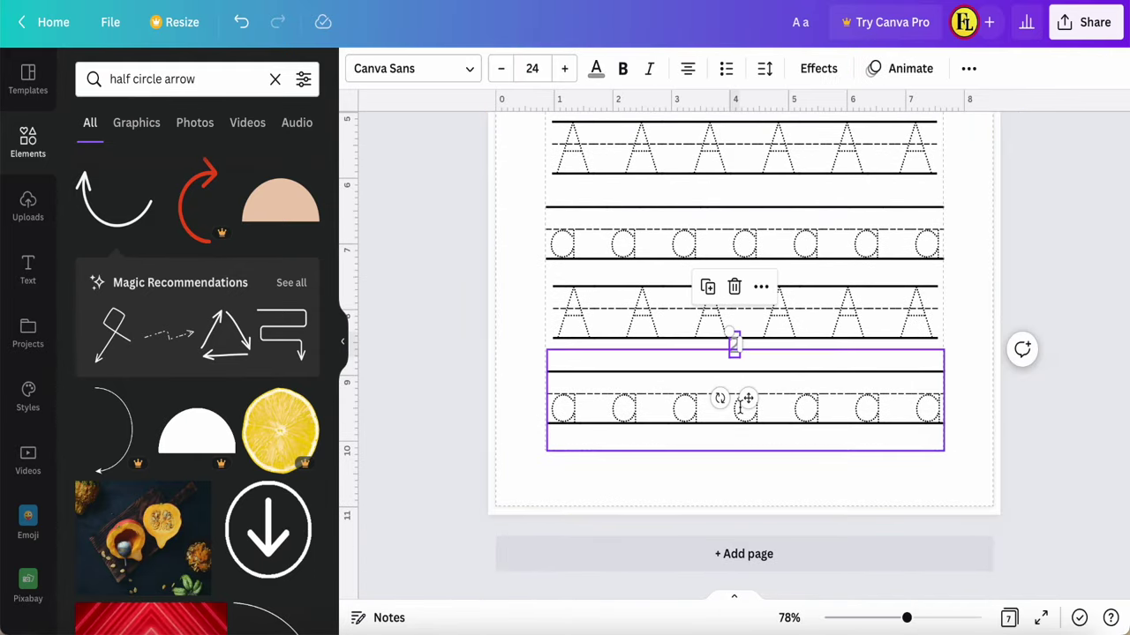
{"action": "left_click_drag", "start_coordinate": [747, 397], "coordinate": [951, 537]}
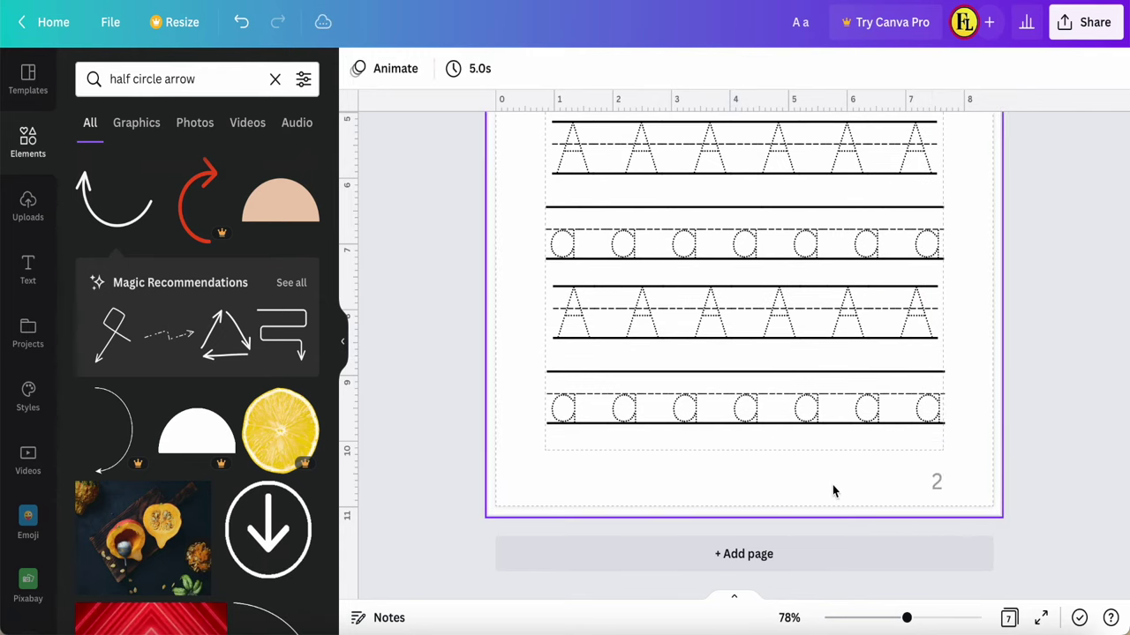
Compare the grey-letter apple worksheet on page 6 with the dotted, arrow-guided version on page 7
{"action": "scroll", "coordinate": [794, 486], "scroll_direction": "up", "scroll_amount": 5}
{"action": "scroll", "coordinate": [794, 481], "scroll_direction": "down", "scroll_amount": 2}
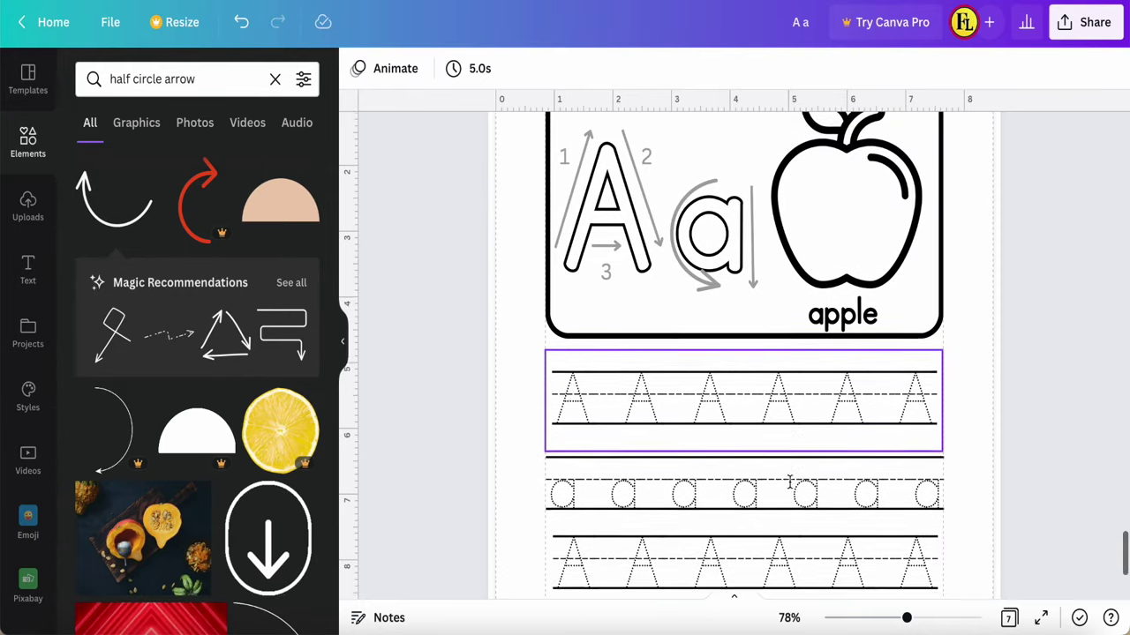
{"action": "scroll", "coordinate": [789, 484], "scroll_direction": "up", "scroll_amount": 10}
{"action": "scroll", "coordinate": [780, 494], "scroll_direction": "down", "scroll_amount": 5}
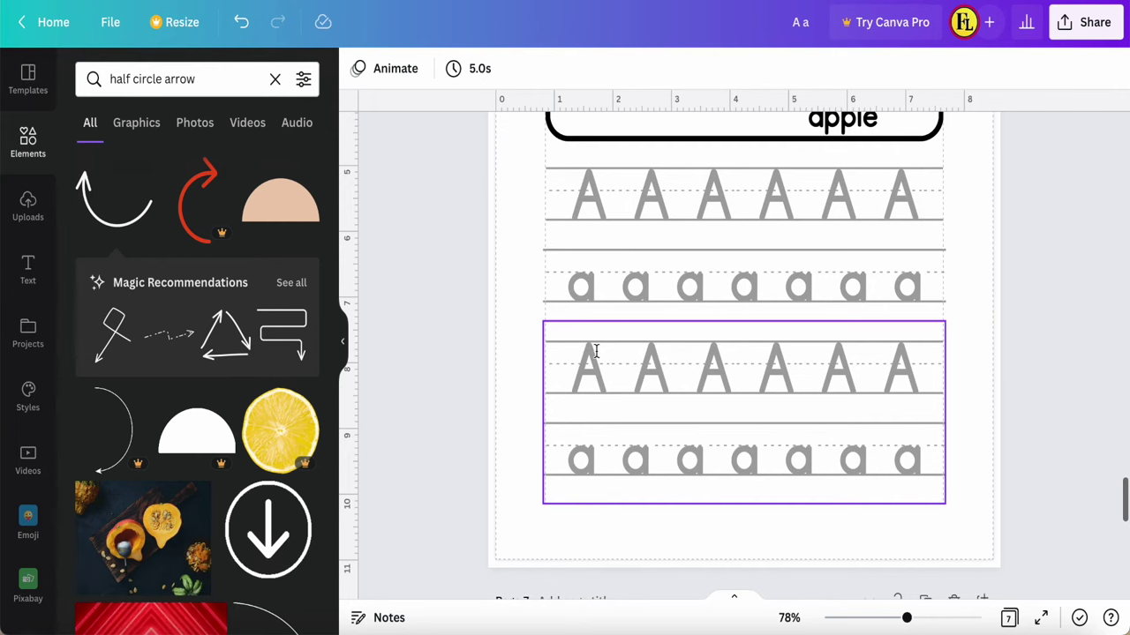
{"action": "scroll", "coordinate": [612, 399], "scroll_direction": "up", "scroll_amount": 5, "text": "ctrl"}
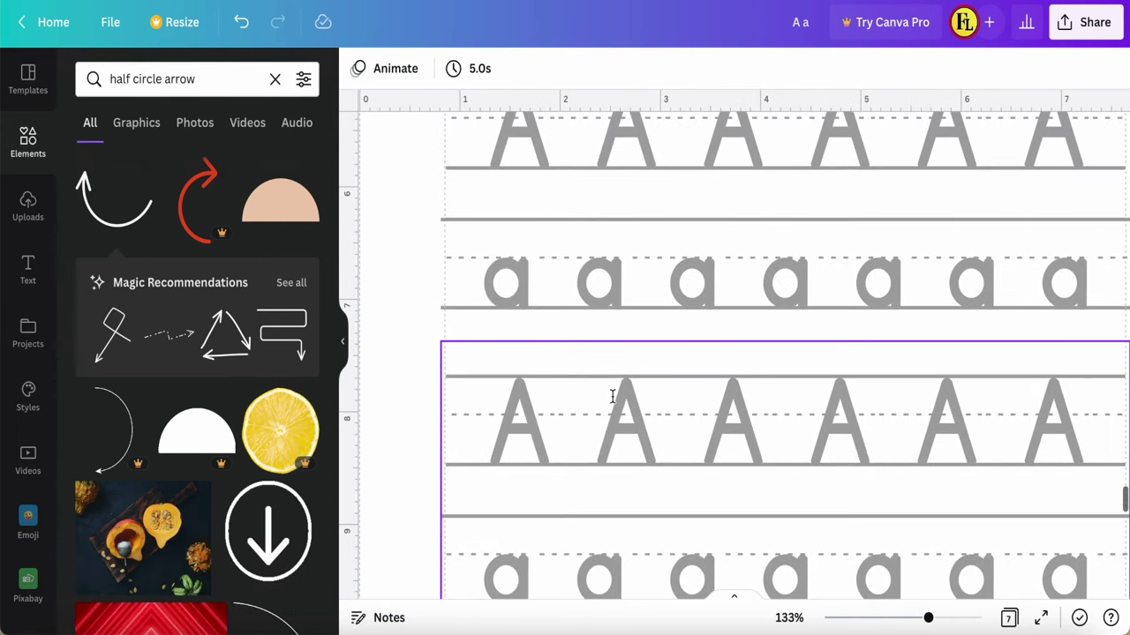
{"action": "scroll", "coordinate": [611, 396], "scroll_direction": "down", "scroll_amount": 4, "text": "ctrl"}
{"action": "scroll", "coordinate": [612, 396], "scroll_direction": "down", "scroll_amount": 3, "text": "ctrl"}
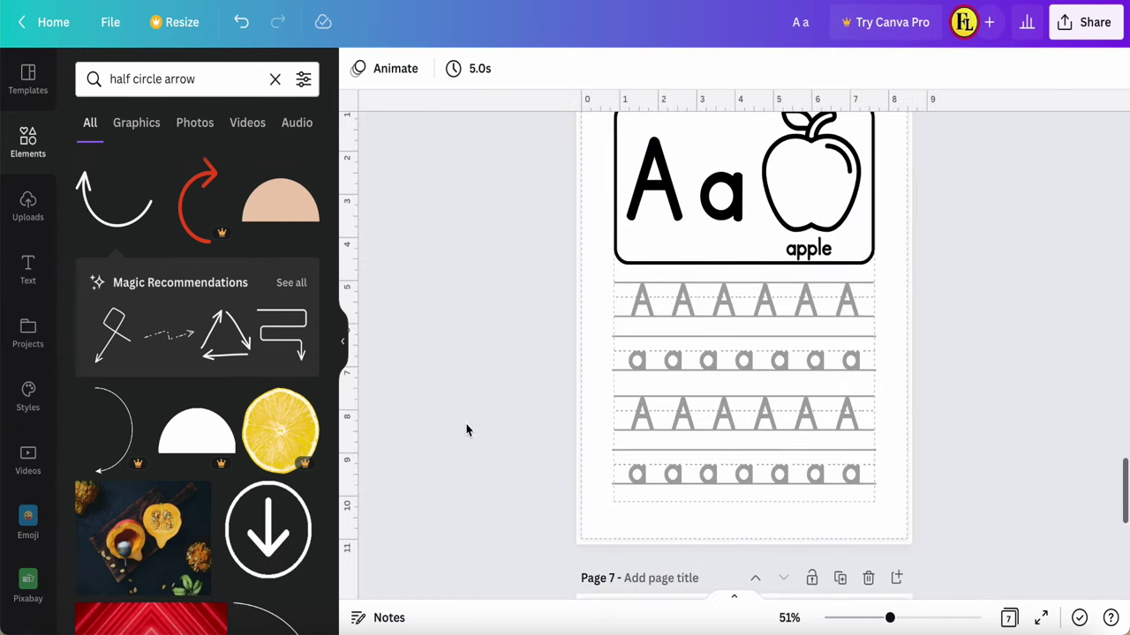
{"action": "scroll", "coordinate": [437, 452], "scroll_direction": "up", "scroll_amount": 1}
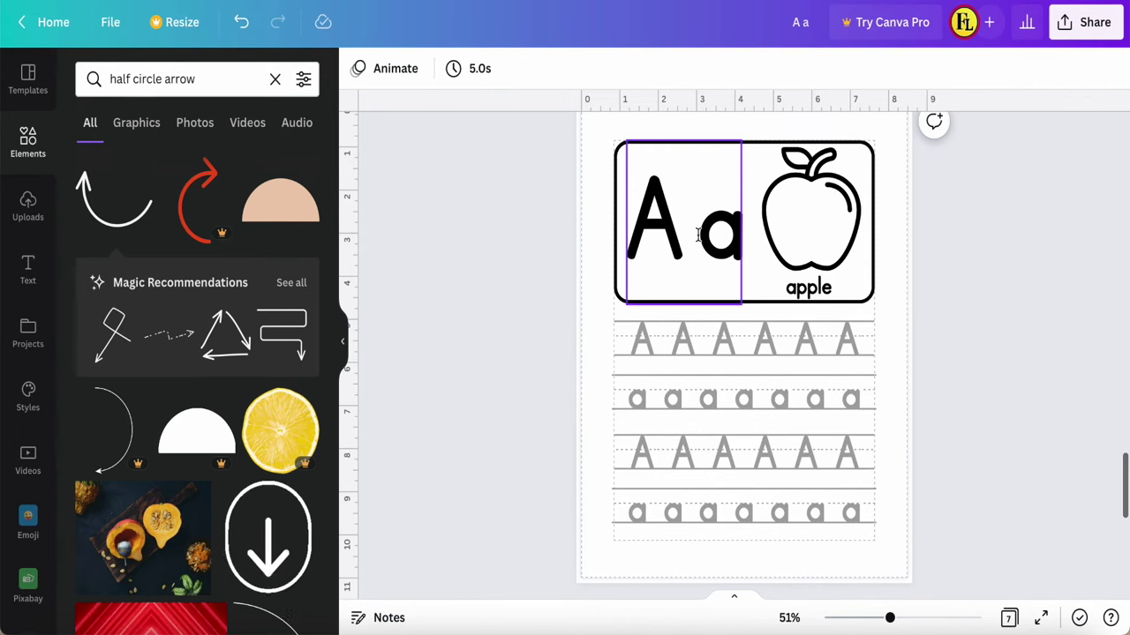
{"action": "scroll", "coordinate": [588, 351], "scroll_direction": "down", "scroll_amount": 4}
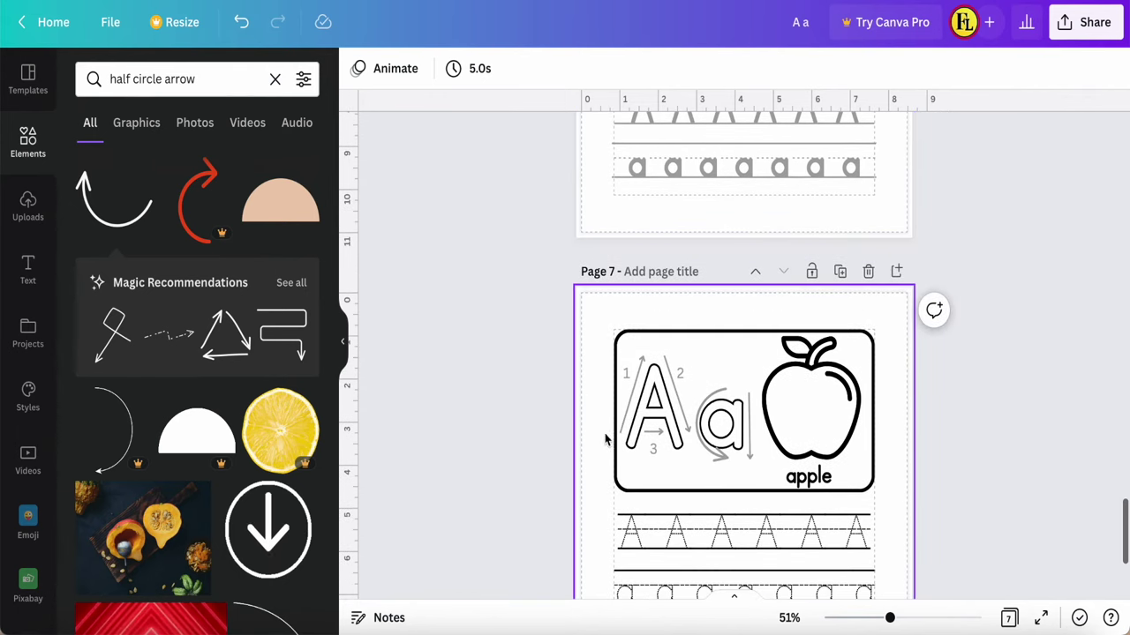
{"action": "scroll", "coordinate": [517, 528], "scroll_direction": "down", "scroll_amount": 3}
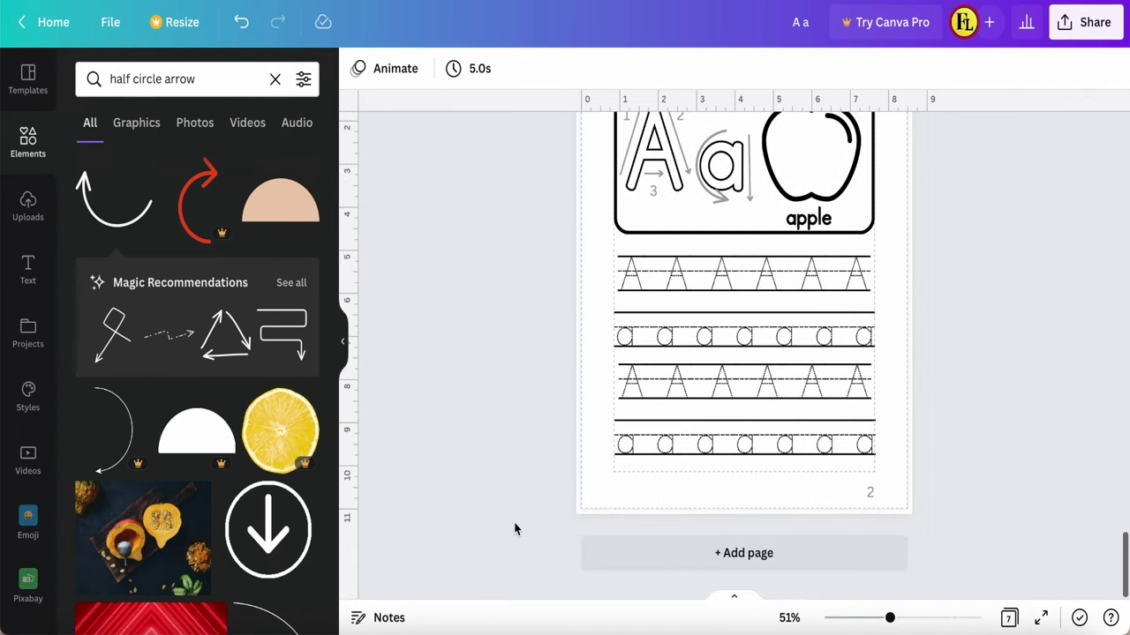
Review the banana and cat worksheets on pages 4 and 5, and return to the cover page
{"action": "scroll", "coordinate": [516, 528], "scroll_direction": "up", "scroll_amount": 10}
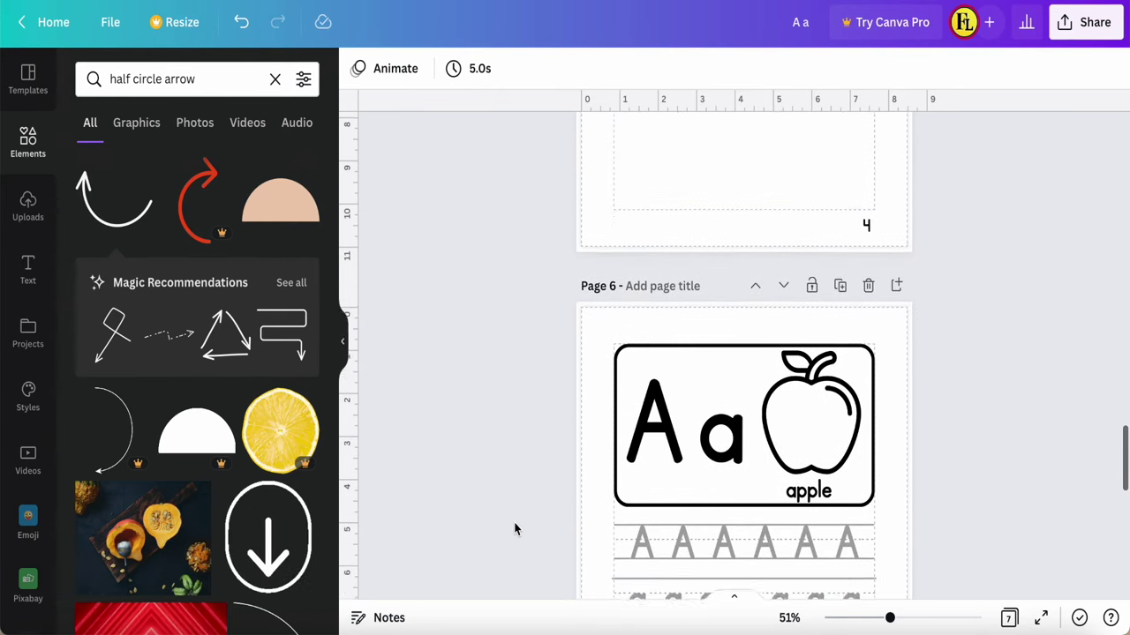
{"action": "scroll", "coordinate": [516, 528], "scroll_direction": "up", "scroll_amount": 3}
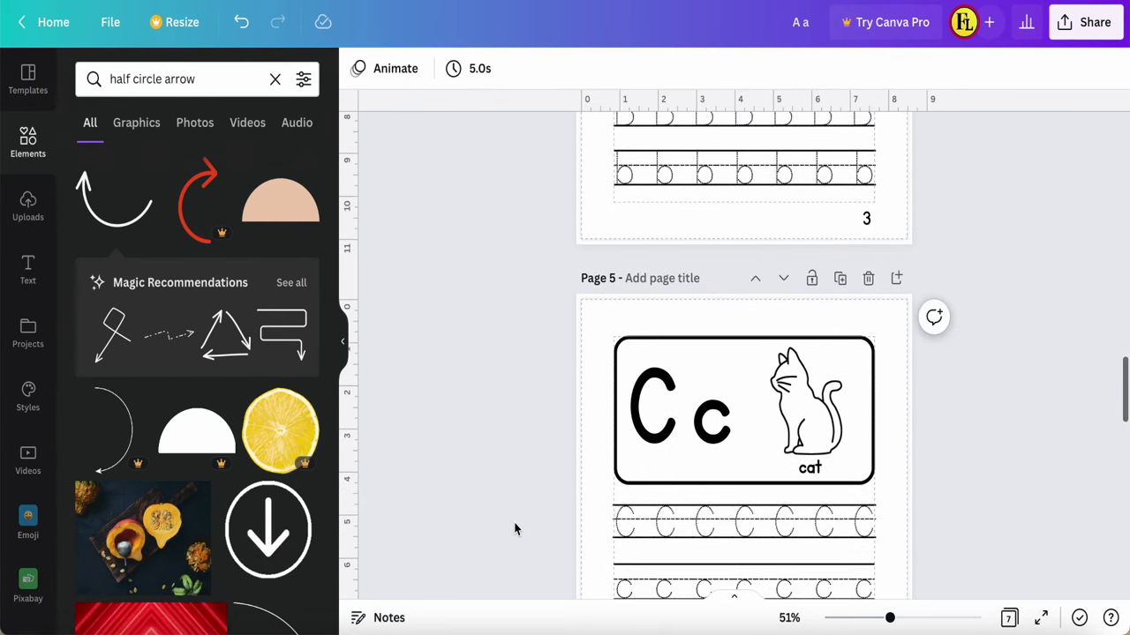
{"action": "scroll", "coordinate": [572, 477], "scroll_direction": "up", "scroll_amount": 4}
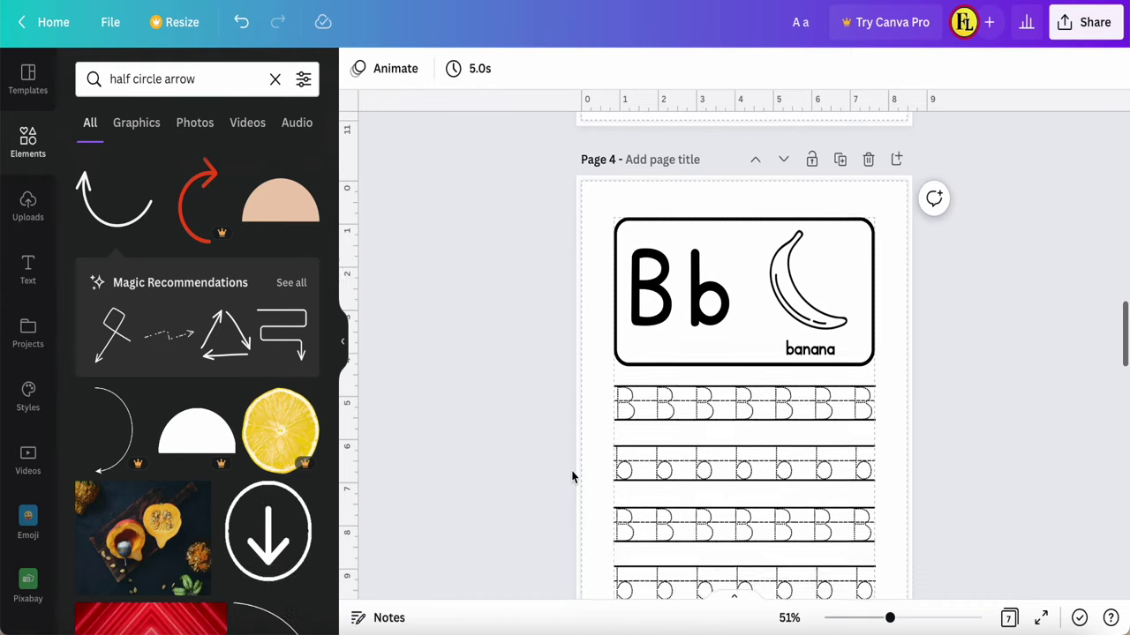
{"action": "scroll", "coordinate": [572, 477], "scroll_direction": "down", "scroll_amount": 1}
{"action": "scroll", "coordinate": [537, 429], "scroll_direction": "down", "scroll_amount": 1}
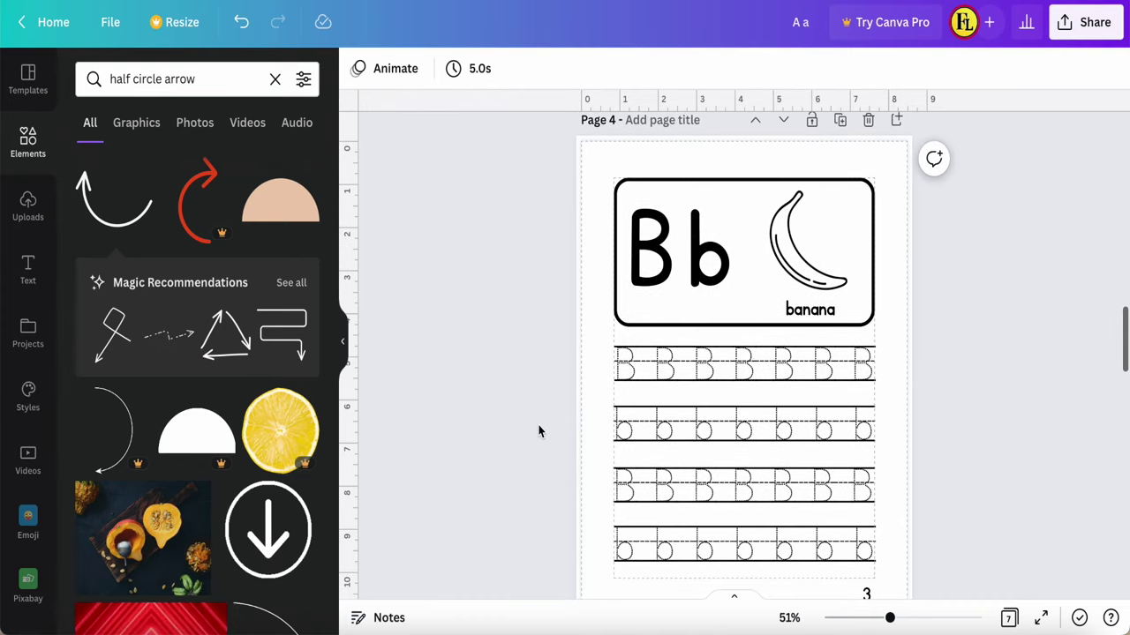
{"action": "scroll", "coordinate": [617, 397], "scroll_direction": "down", "scroll_amount": 2}
{"action": "scroll", "coordinate": [609, 406], "scroll_direction": "down", "scroll_amount": 5}
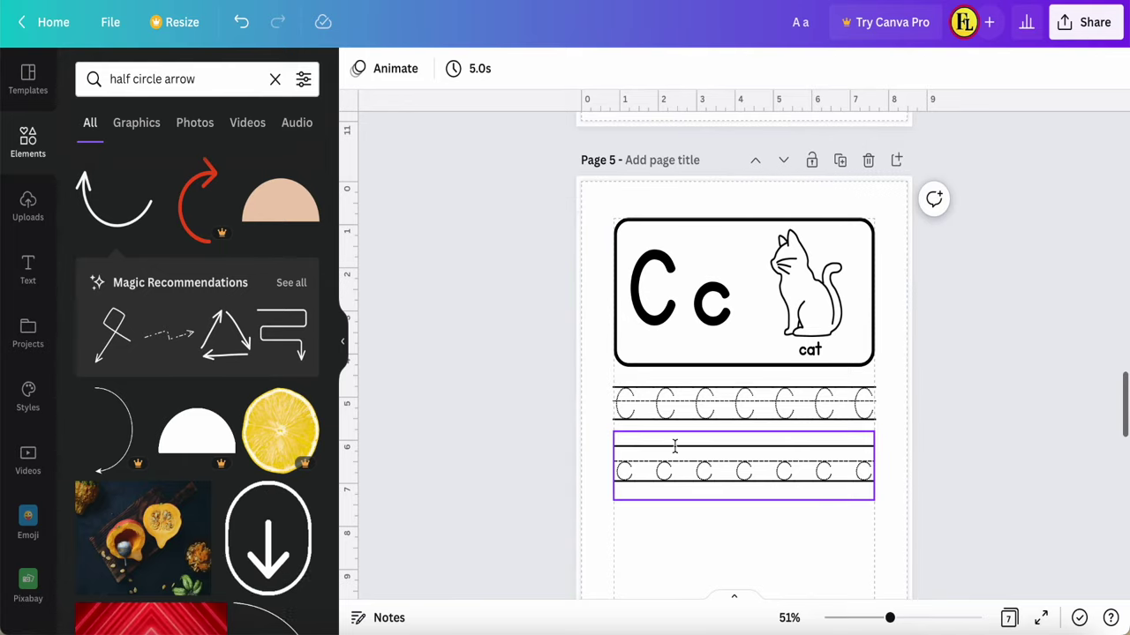
{"action": "scroll", "coordinate": [645, 471], "scroll_direction": "down", "scroll_amount": 6}
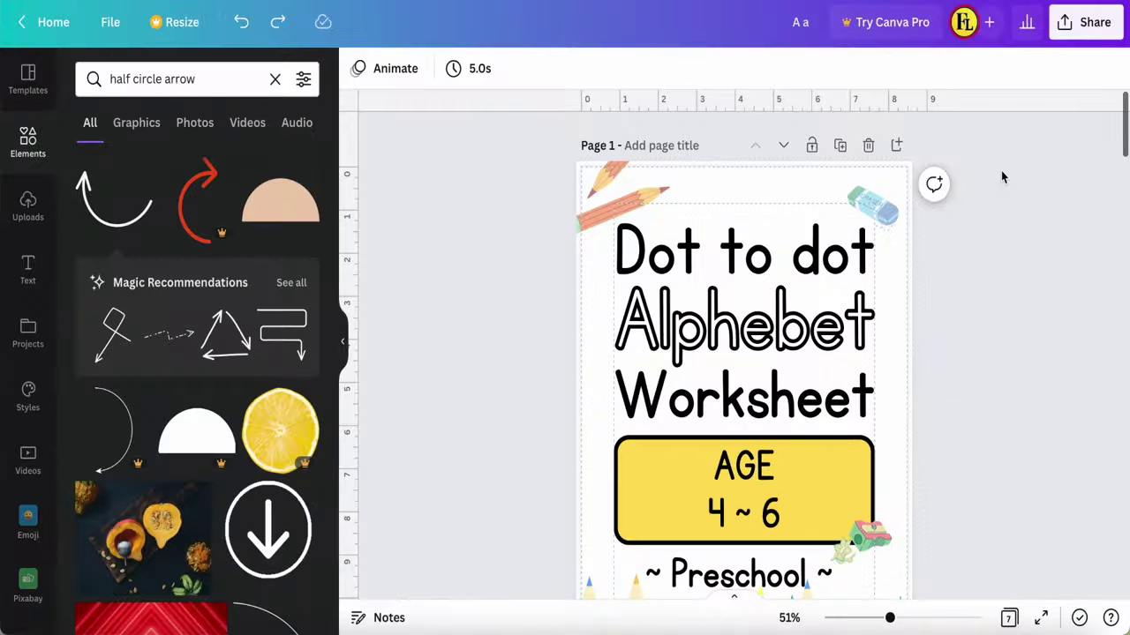
Publish all 7 pages of the design to Heyzine Flipbooks through the sharing options
{"action": "left_click", "coordinate": [1065, 40]}
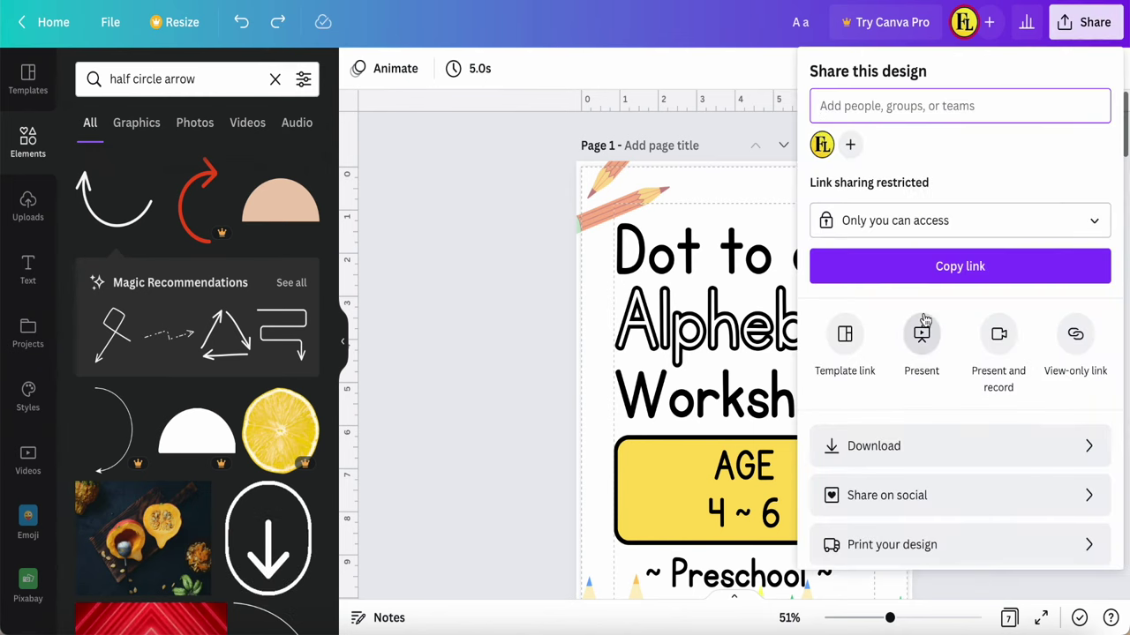
{"action": "scroll", "coordinate": [924, 446], "scroll_direction": "down", "scroll_amount": 2}
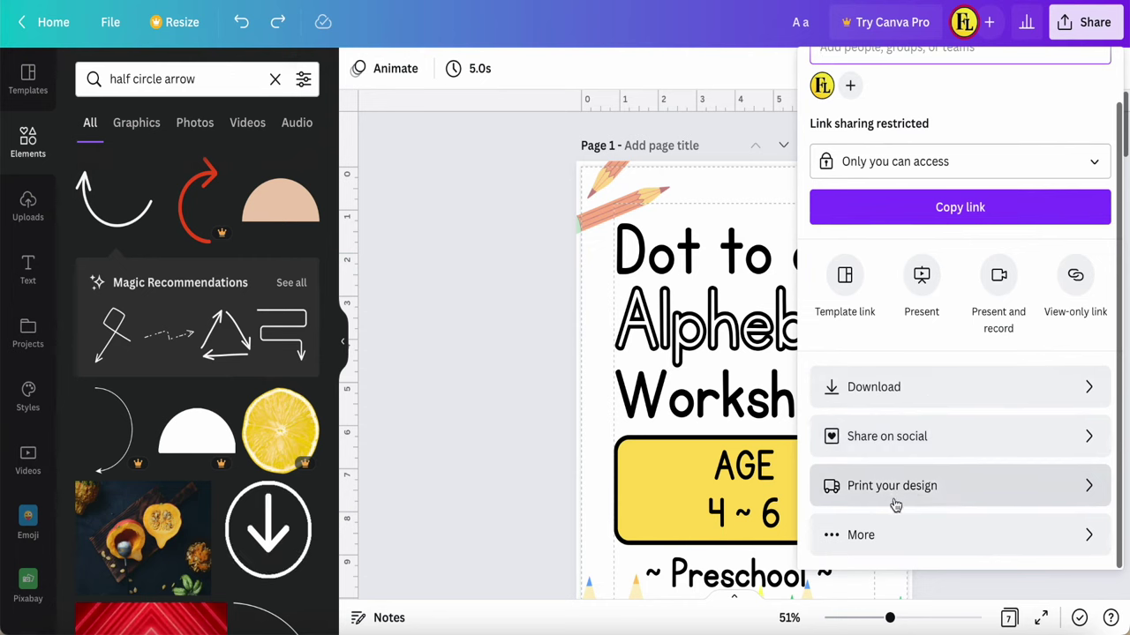
{"action": "left_click", "coordinate": [887, 537]}
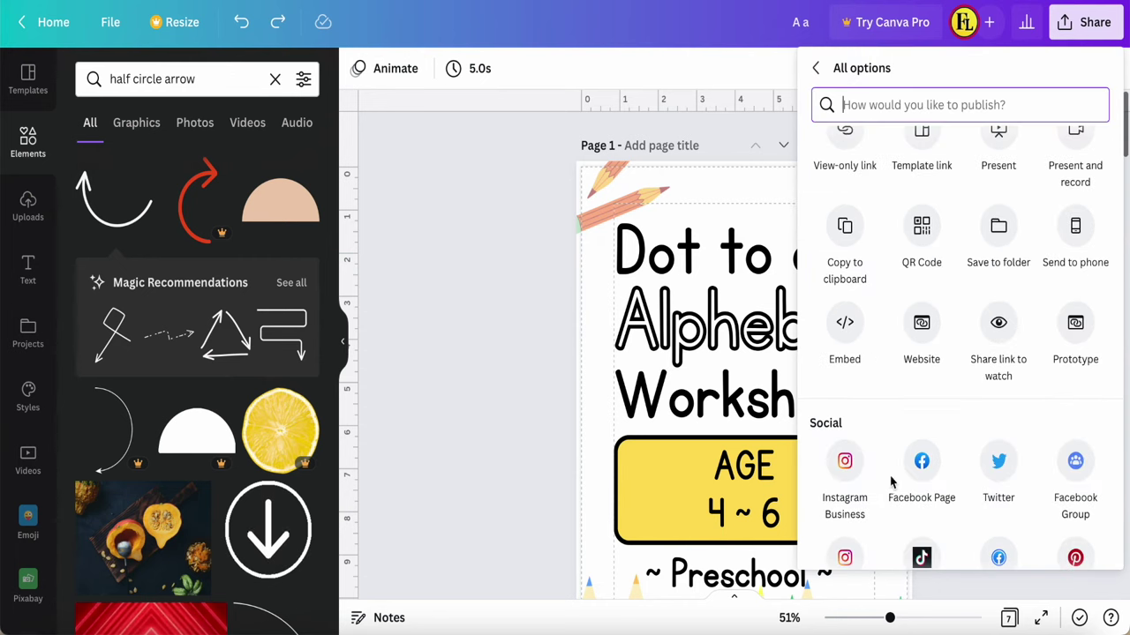
{"action": "scroll", "coordinate": [909, 371], "scroll_direction": "down", "scroll_amount": 10}
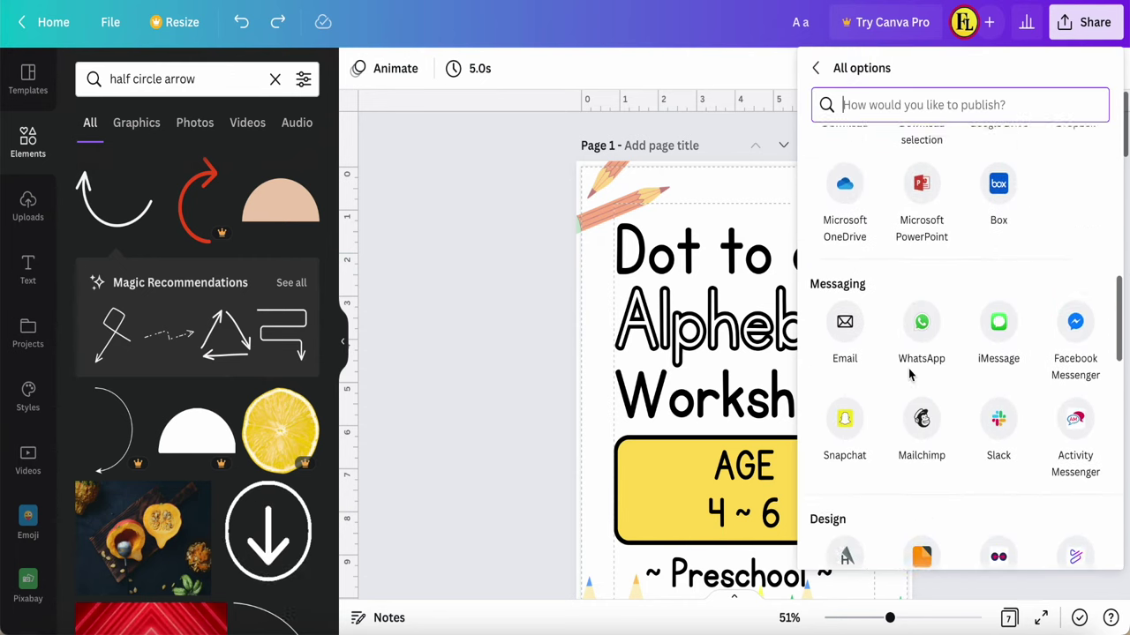
{"action": "scroll", "coordinate": [909, 375], "scroll_direction": "down", "scroll_amount": 2}
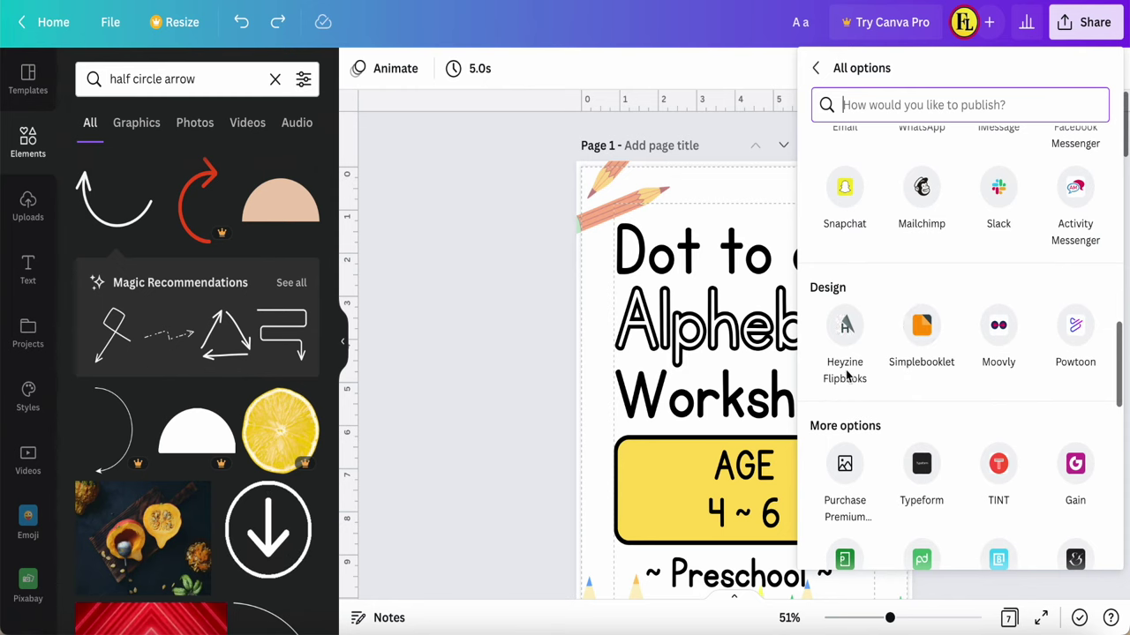
{"action": "left_click", "coordinate": [845, 330]}
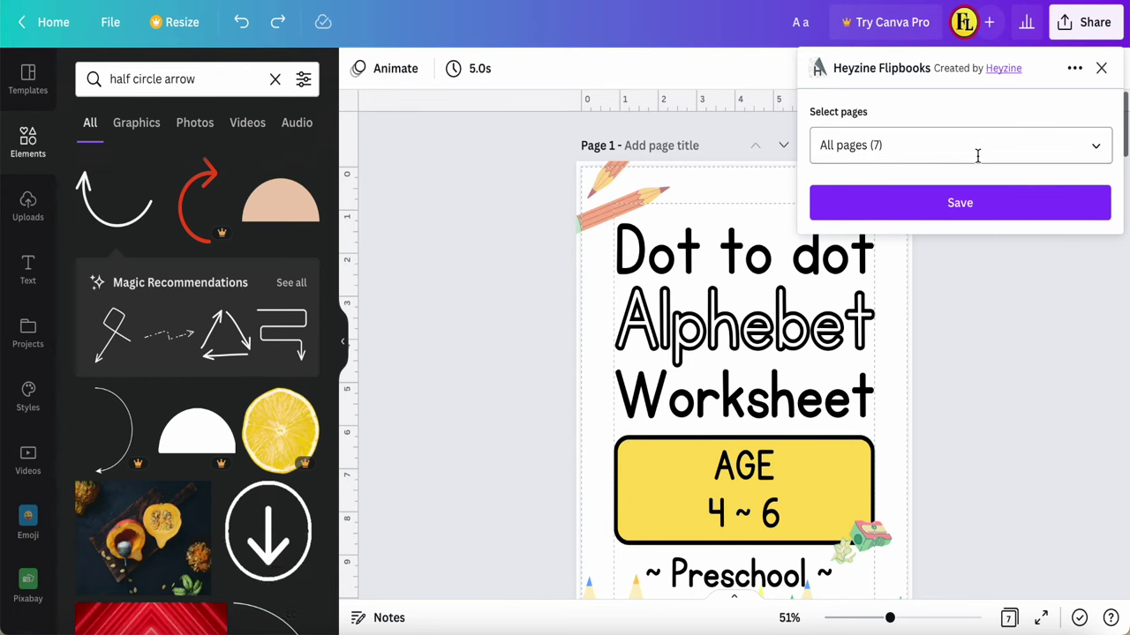
{"action": "left_click", "coordinate": [971, 205]}
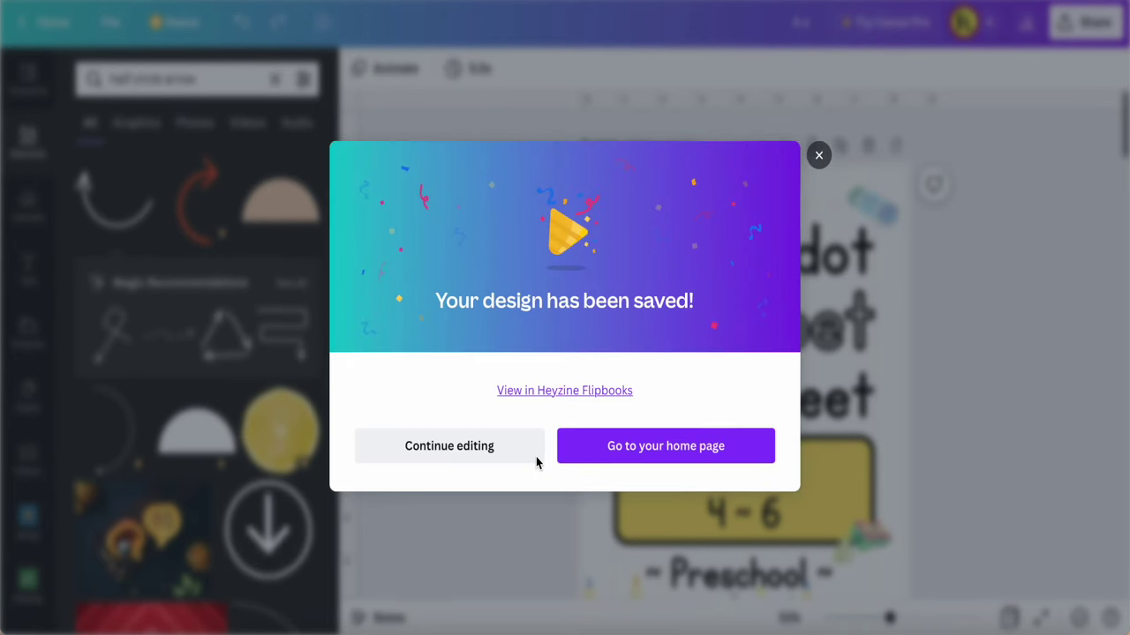
Open the saved design in Heyzine Flipbooks and page through the book forward and back to the cover
{"action": "left_click", "coordinate": [566, 397]}
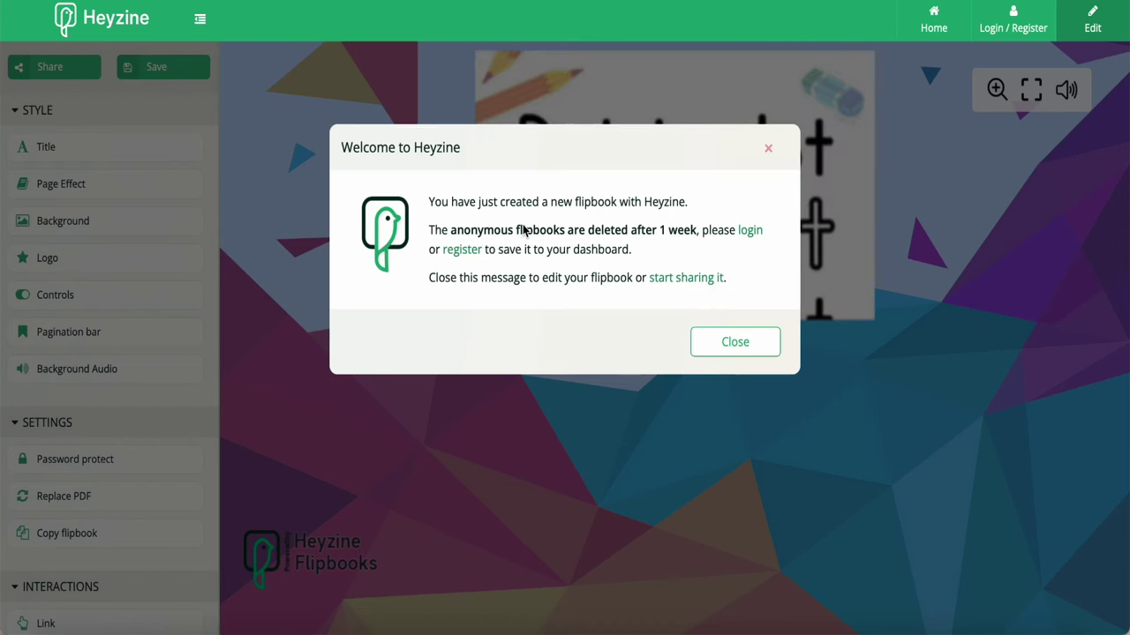
{"action": "left_click", "coordinate": [740, 345]}
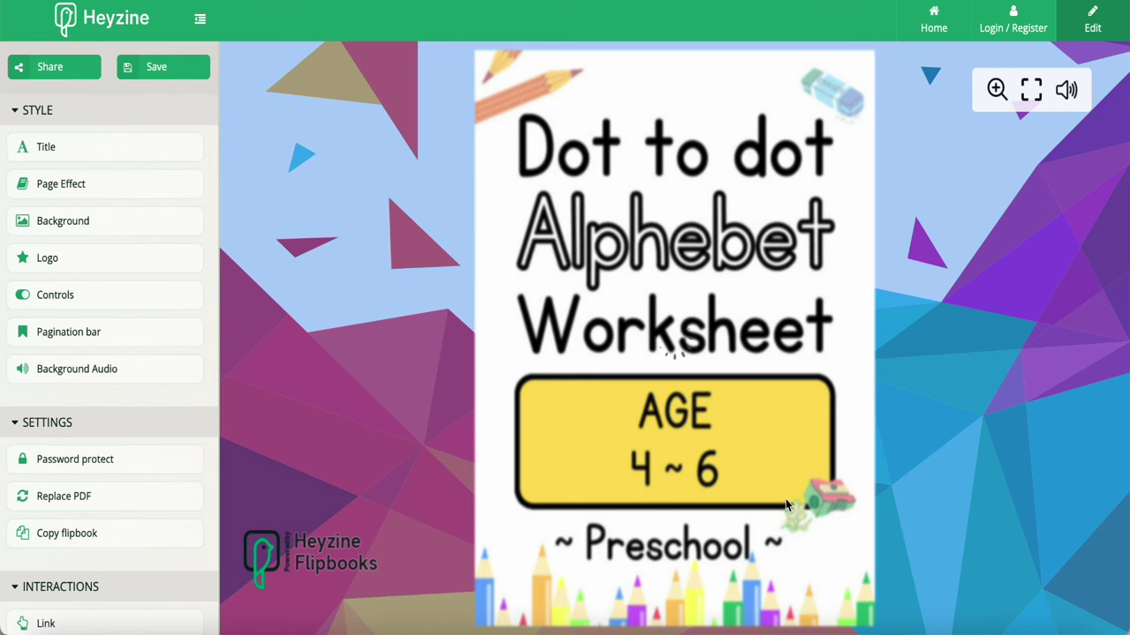
{"action": "left_click", "coordinate": [846, 599]}
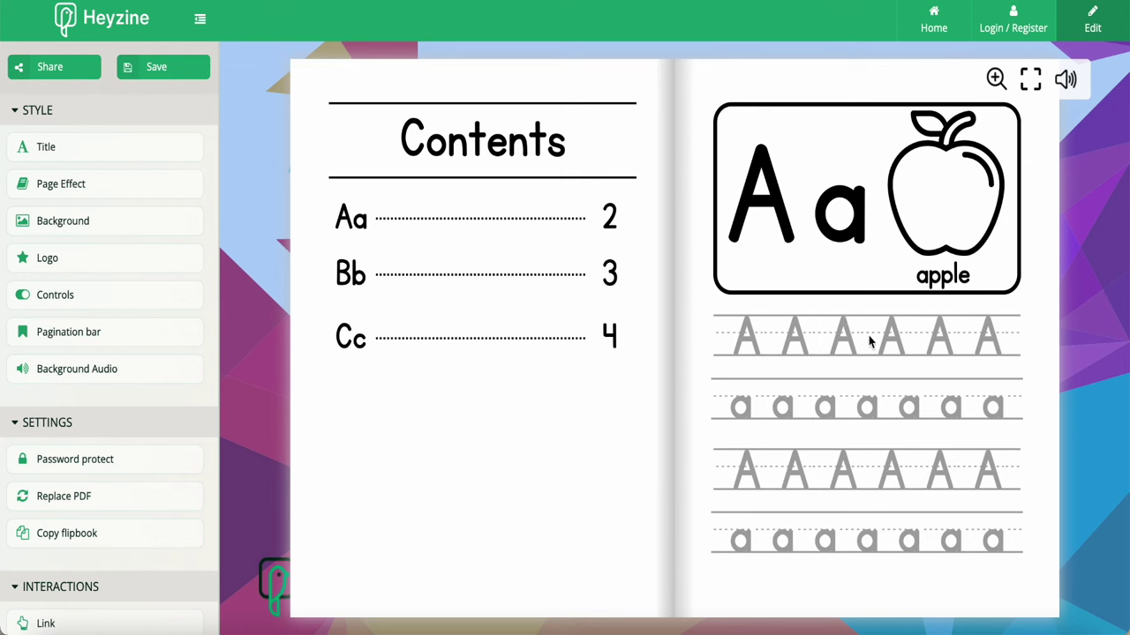
{"action": "left_click", "coordinate": [1040, 594]}
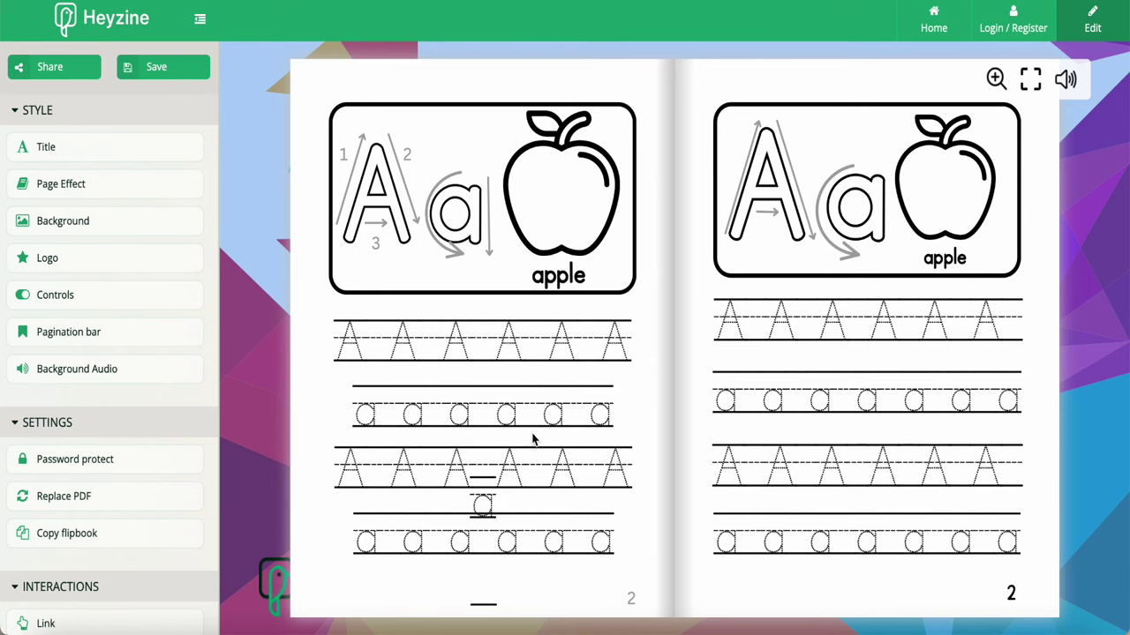
{"action": "left_click", "coordinate": [1035, 596]}
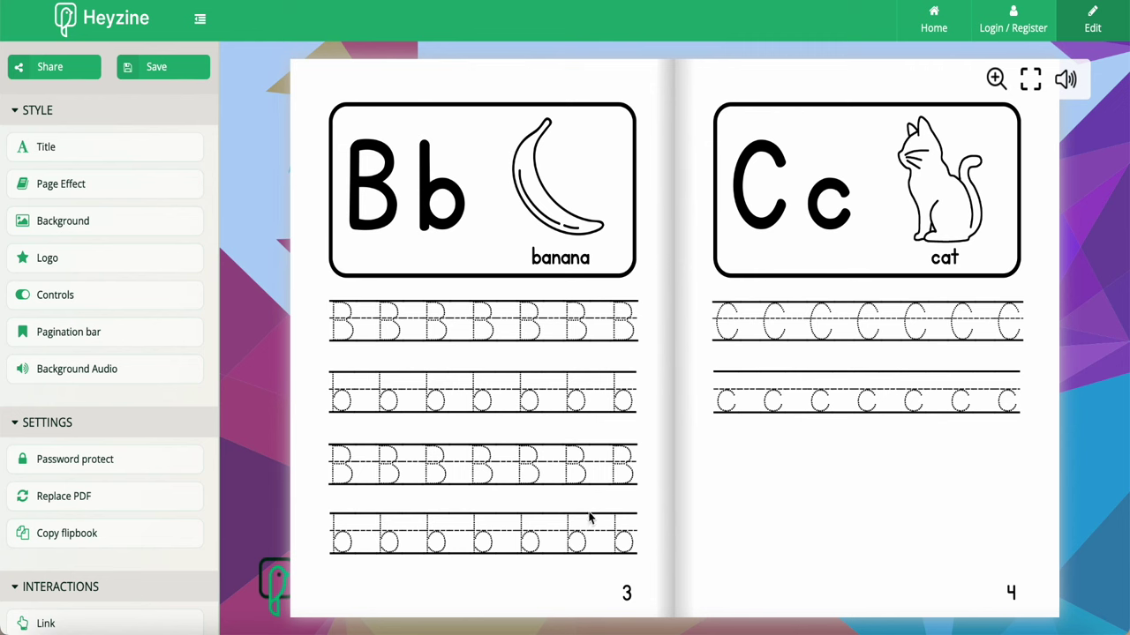
{"action": "key", "text": "Left"}
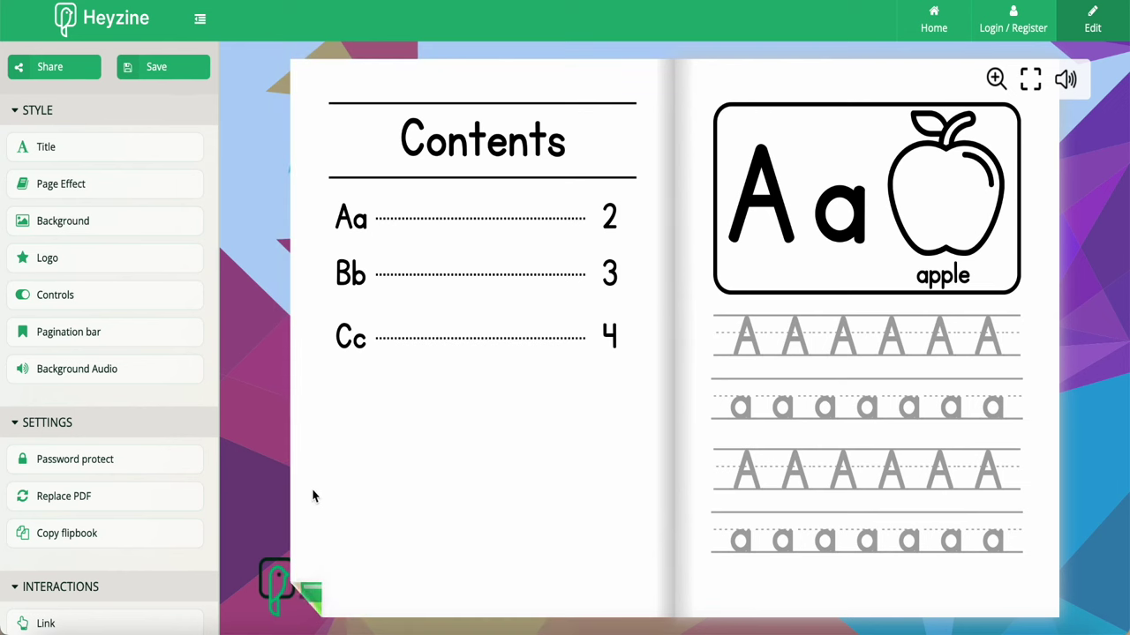
{"action": "left_click", "coordinate": [305, 582]}
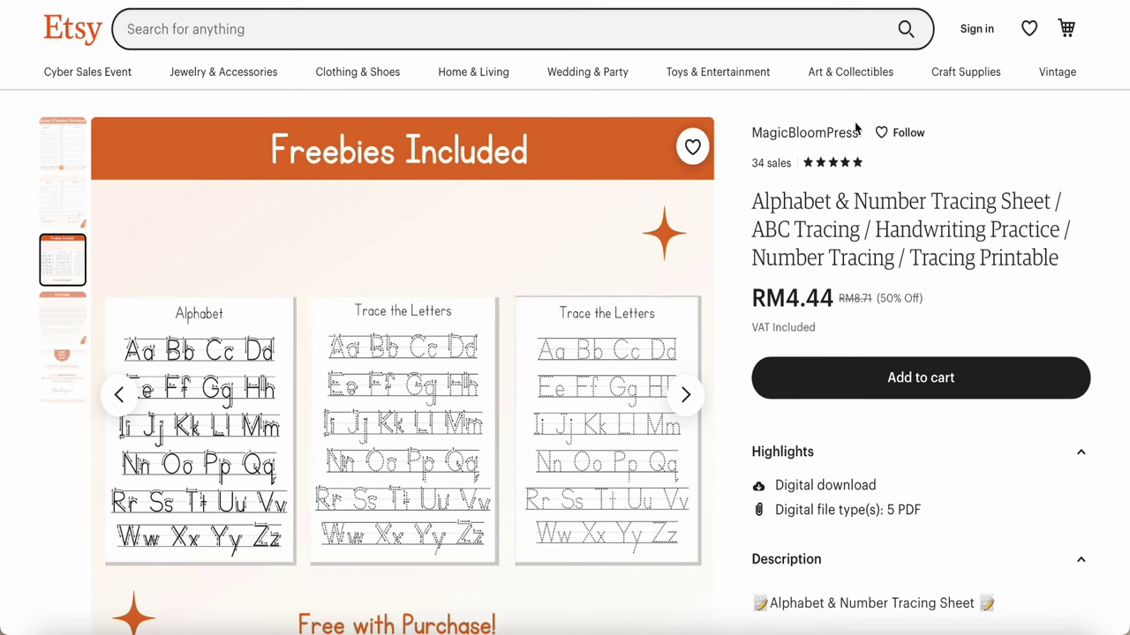
Examine the highlights, description and delivery details of the Alphabet & Number Tracing Sheet listing on Etsy
{"action": "scroll", "coordinate": [909, 318], "scroll_direction": "down", "scroll_amount": 1}
{"action": "scroll", "coordinate": [906, 317], "scroll_direction": "down", "scroll_amount": 3}
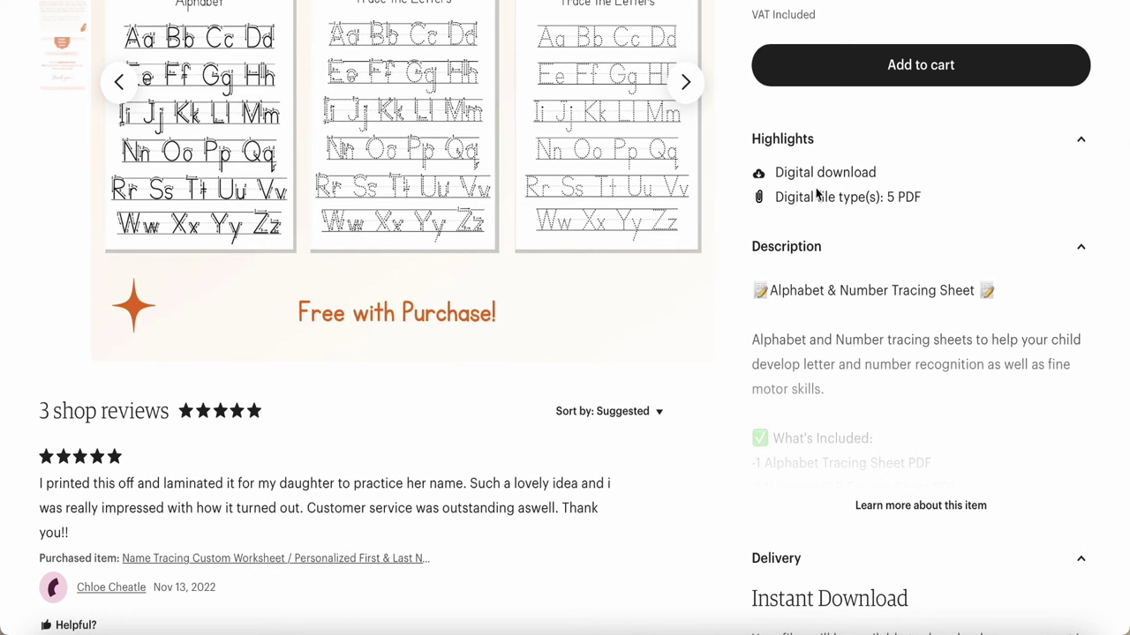
{"action": "scroll", "coordinate": [839, 277], "scroll_direction": "down", "scroll_amount": 1}
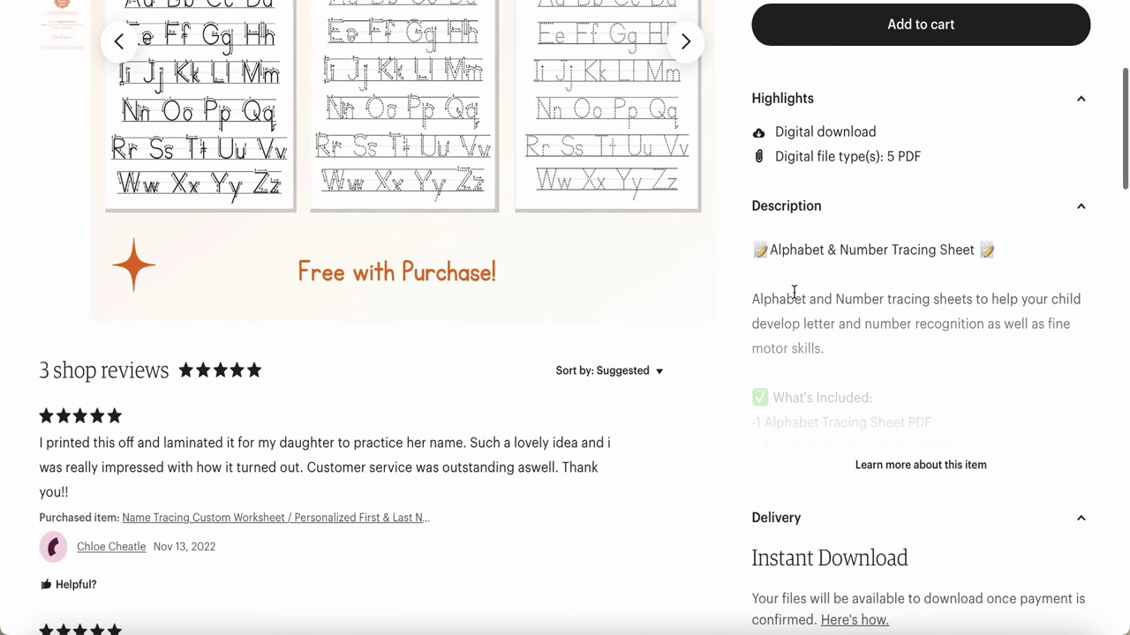
{"action": "scroll", "coordinate": [794, 296], "scroll_direction": "down", "scroll_amount": 3}
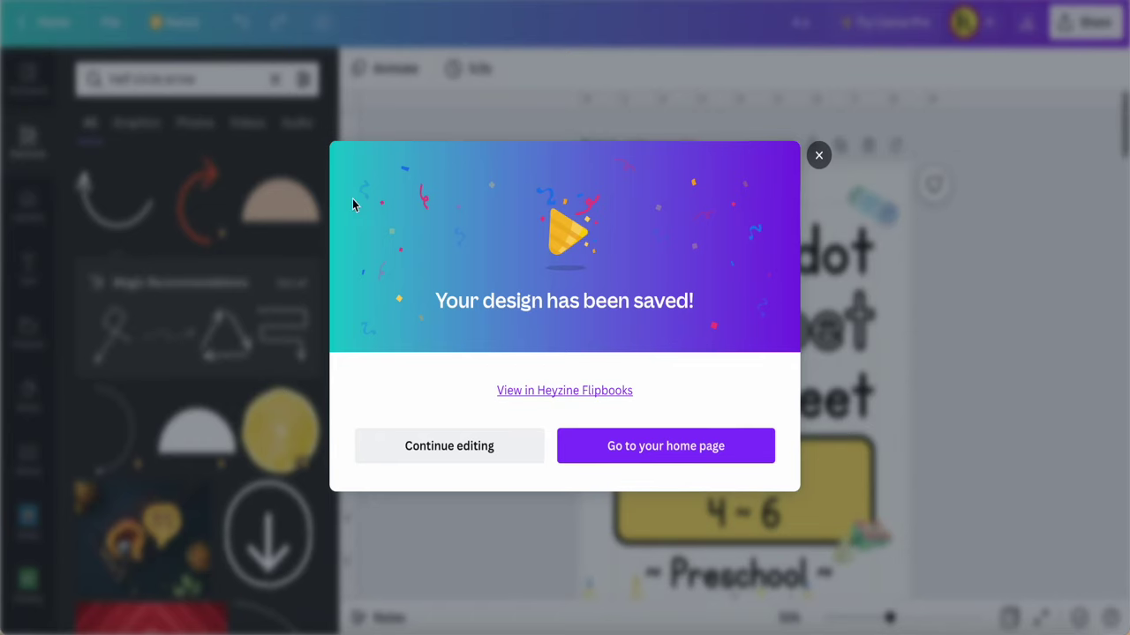
Dismiss the save confirmation and examine the licence terms of the School Pencil graphic on the cover page
{"action": "left_click", "coordinate": [805, 164]}
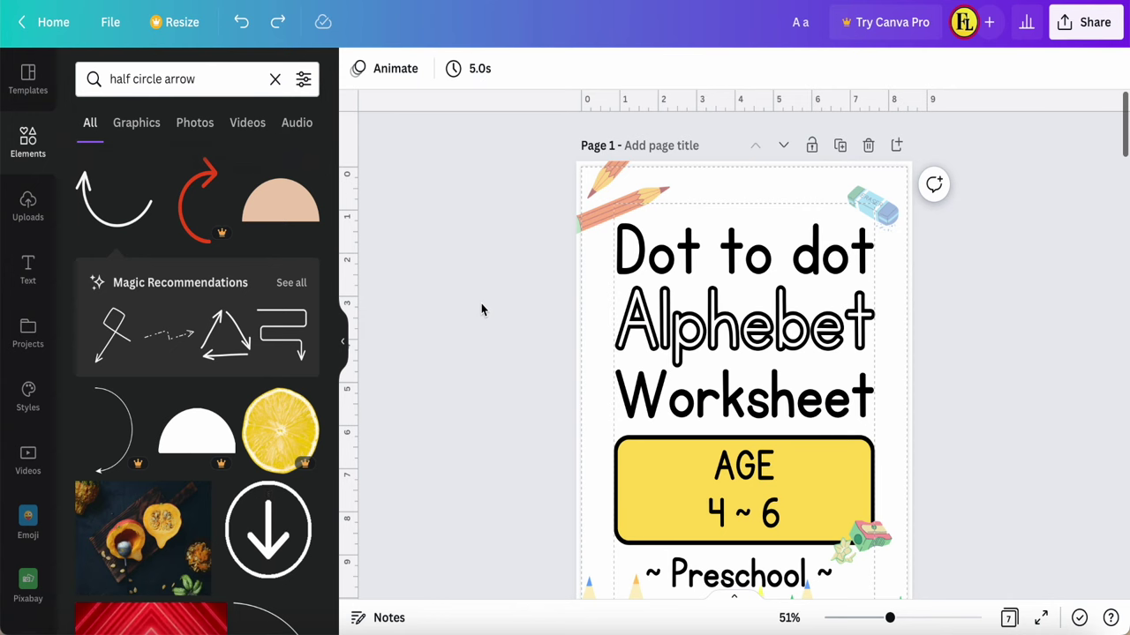
{"action": "left_click", "coordinate": [600, 219]}
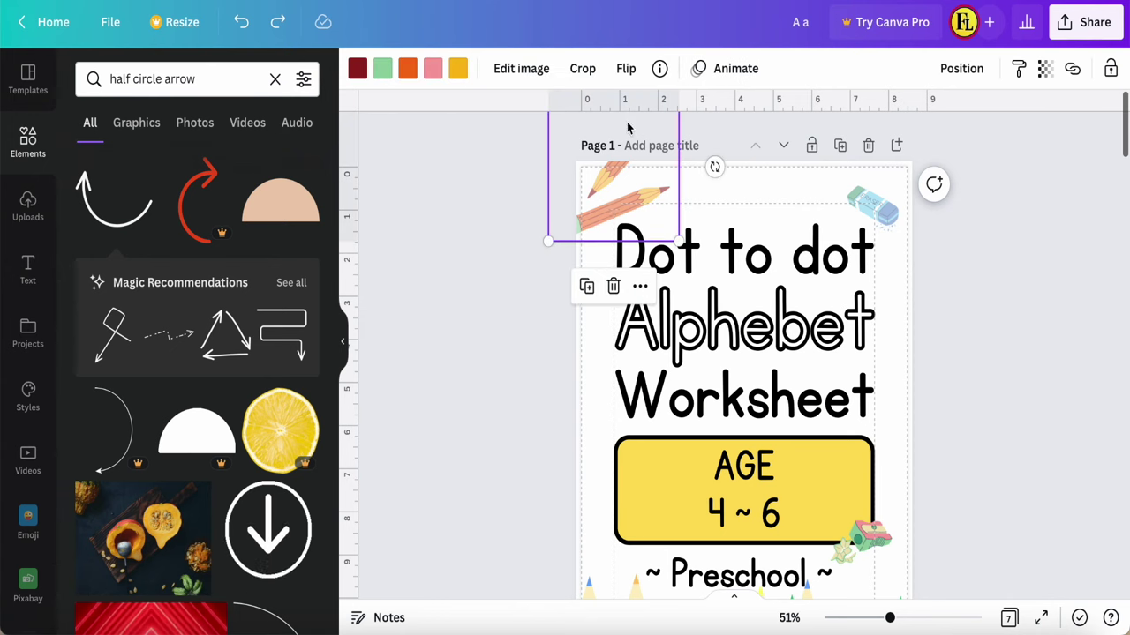
{"action": "left_click", "coordinate": [659, 70]}
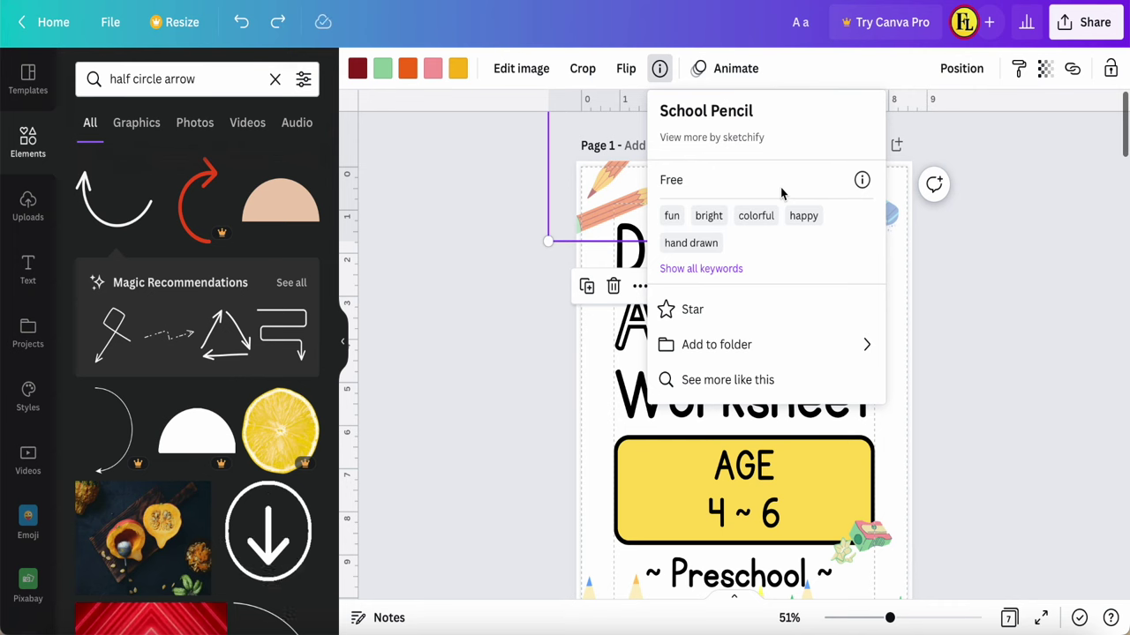
{"action": "mouse_move", "coordinate": [859, 196]}
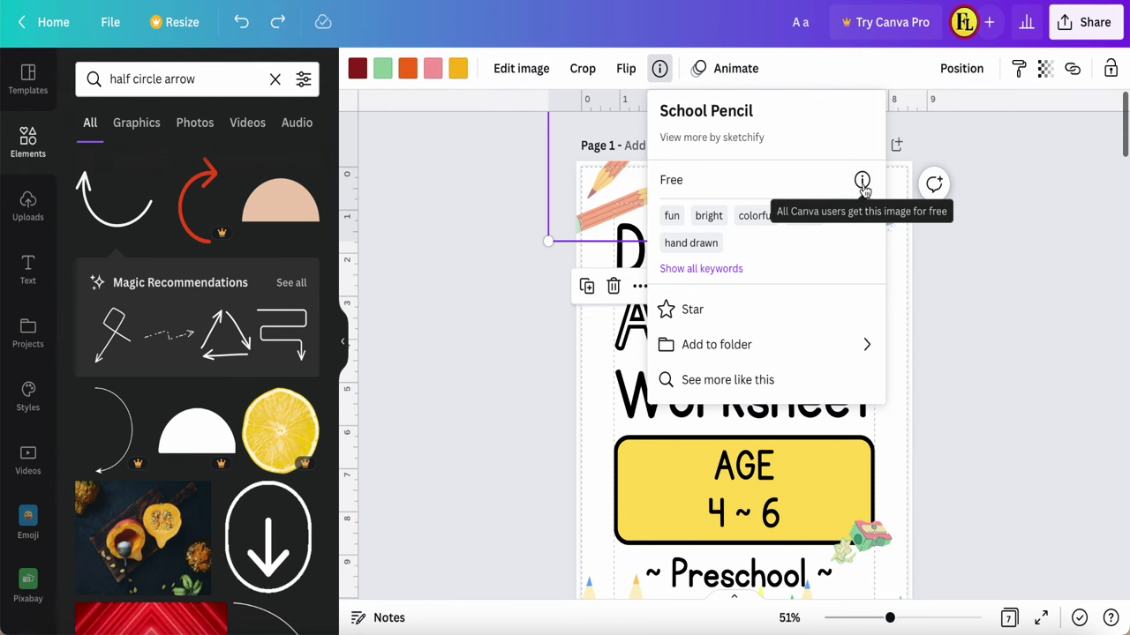
{"action": "left_click", "coordinate": [859, 187]}
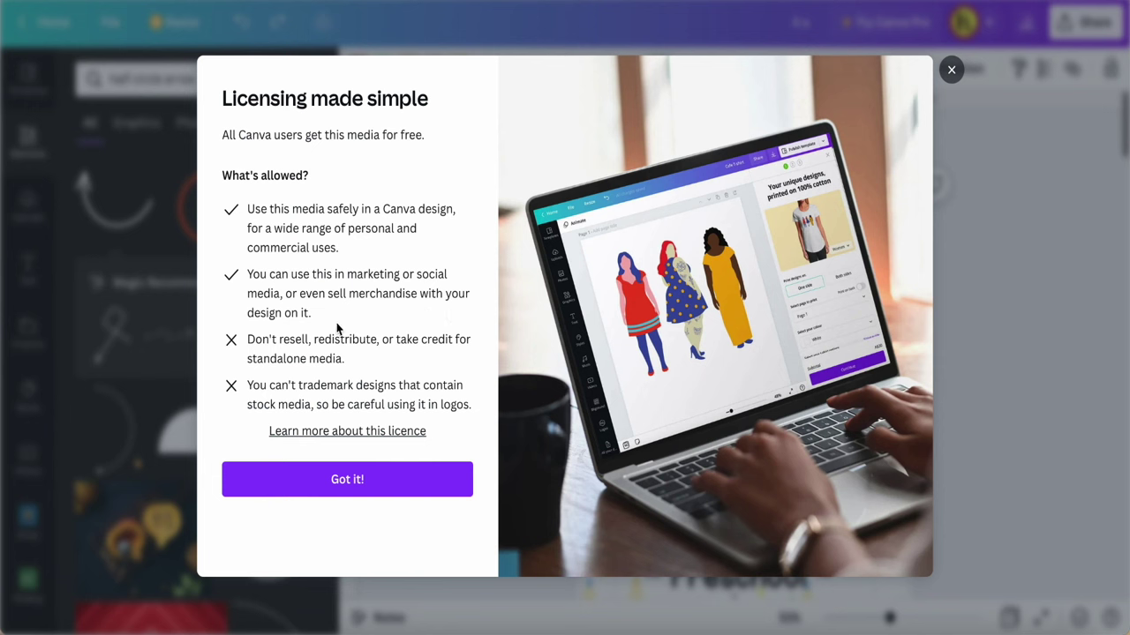
{"action": "left_click", "coordinate": [341, 487]}
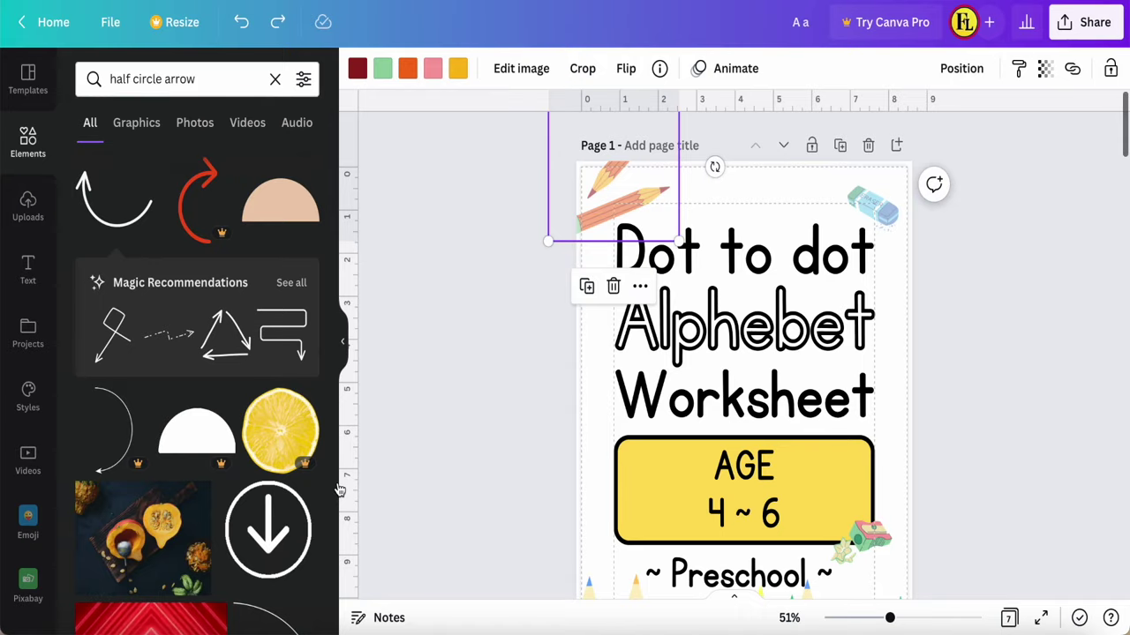
{"action": "left_click", "coordinate": [499, 387]}
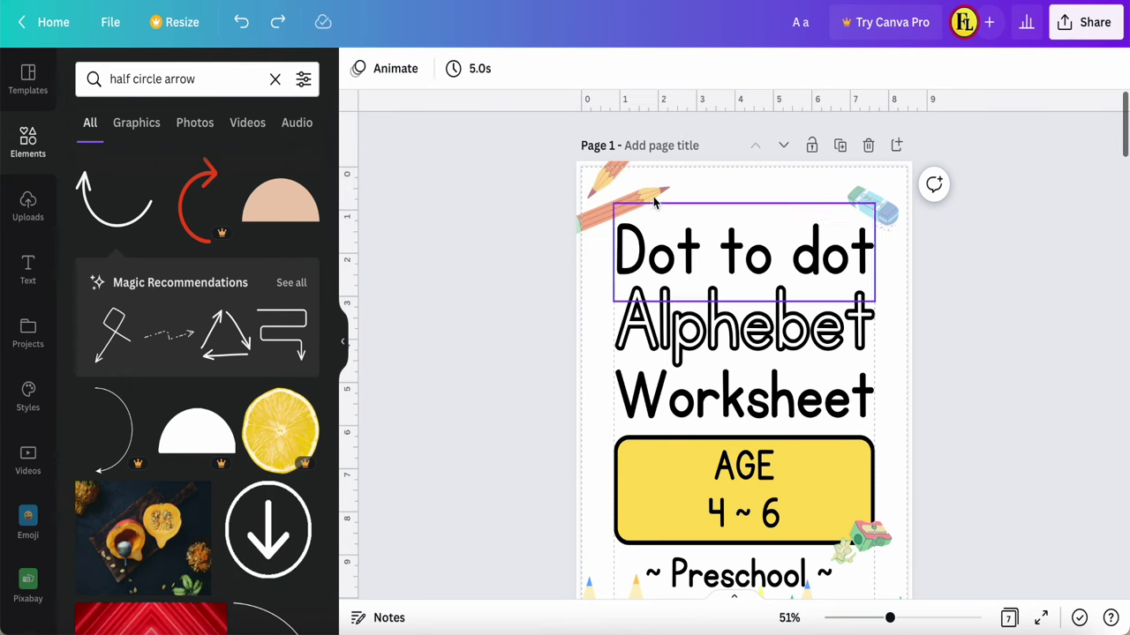
Switch to the Heyzine flipbook and page back from the banana and cat spread to the cover
{"action": "left_click", "coordinate": [706, 1]}
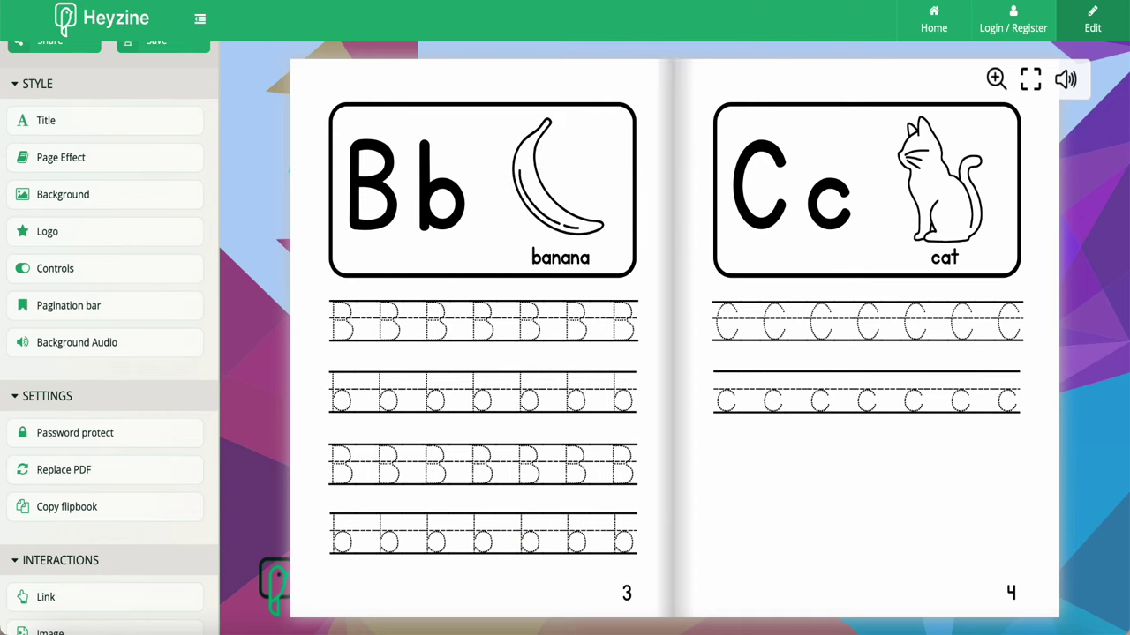
{"action": "left_click", "coordinate": [296, 605]}
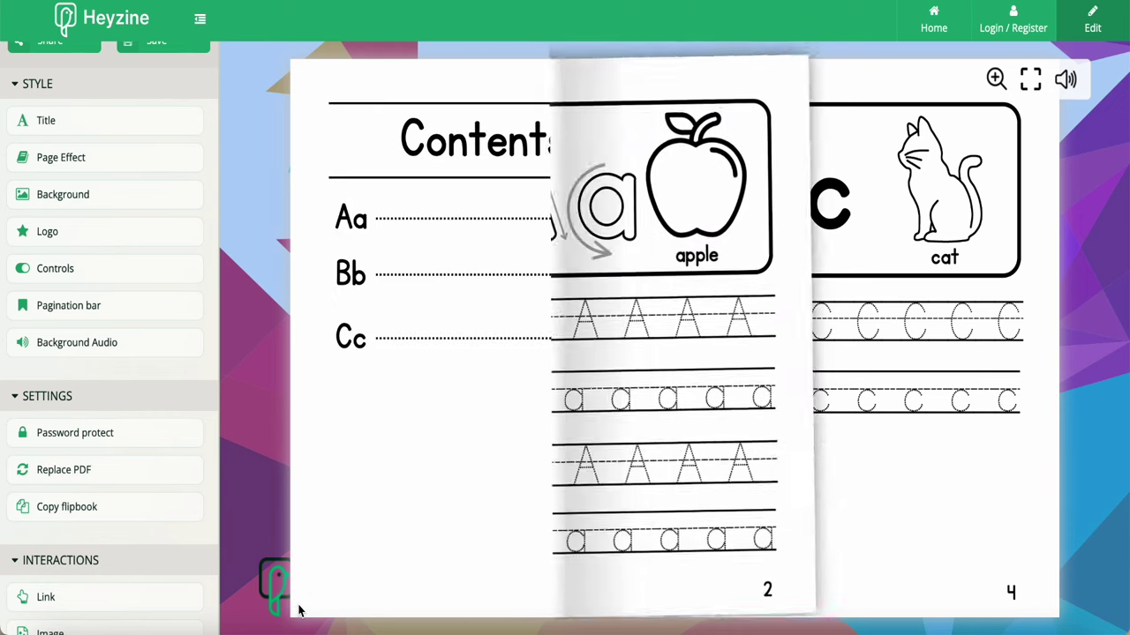
{"action": "left_click", "coordinate": [314, 603]}
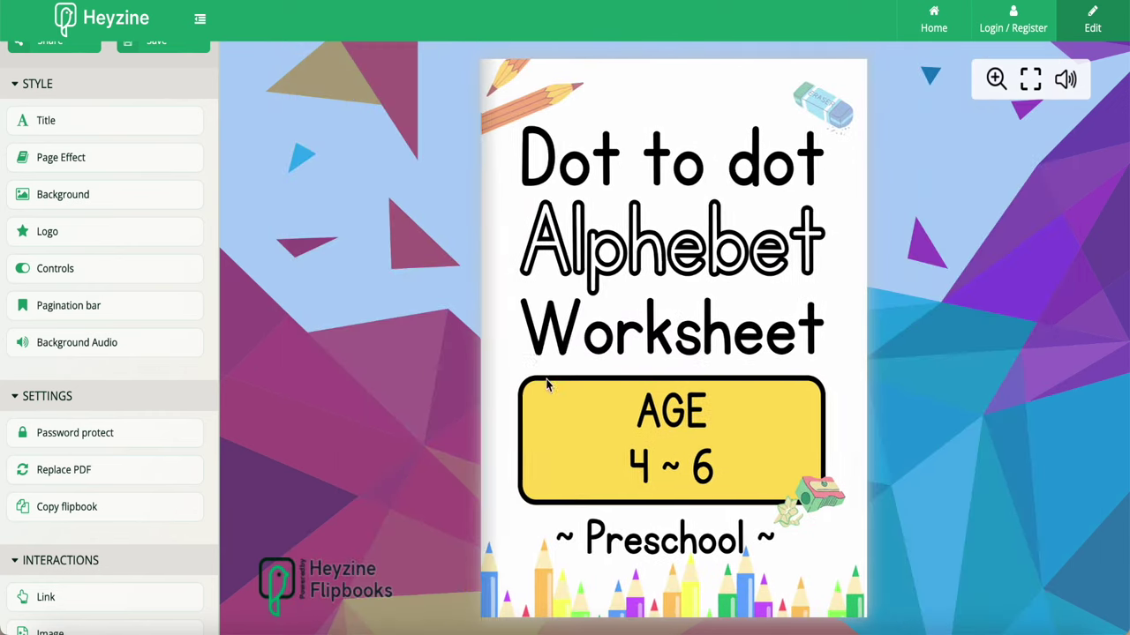